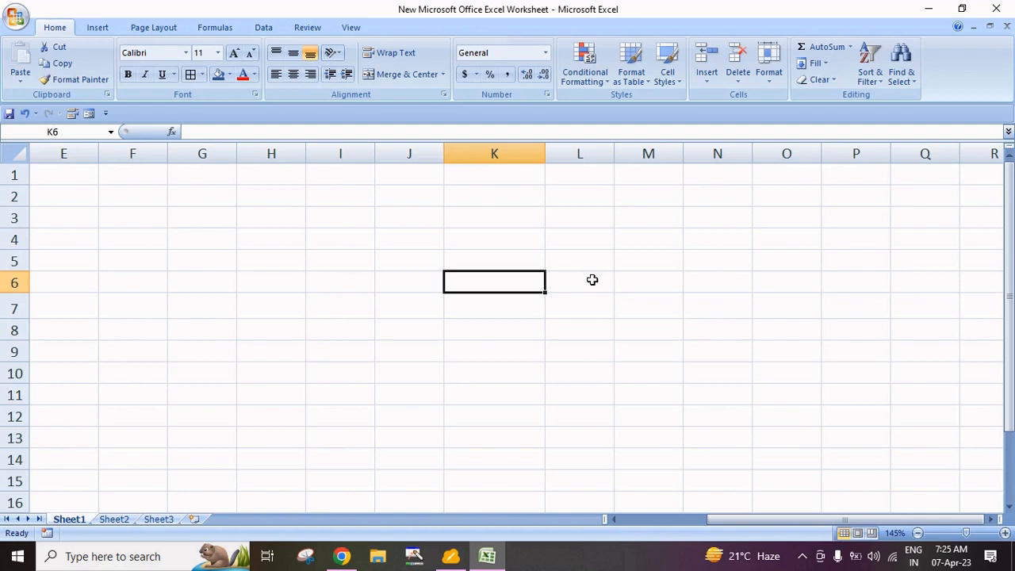
click(592, 279)
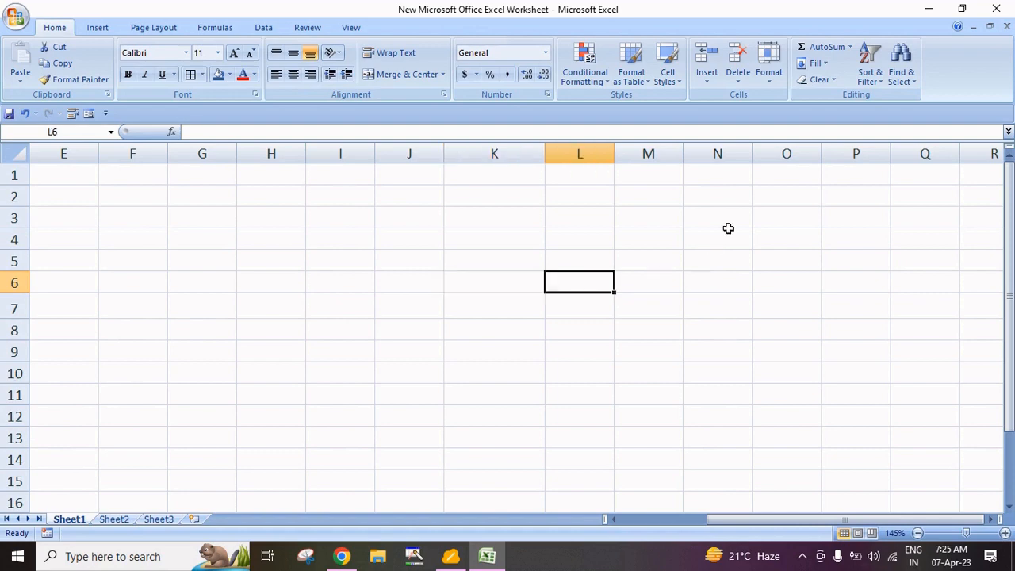
click(823, 66)
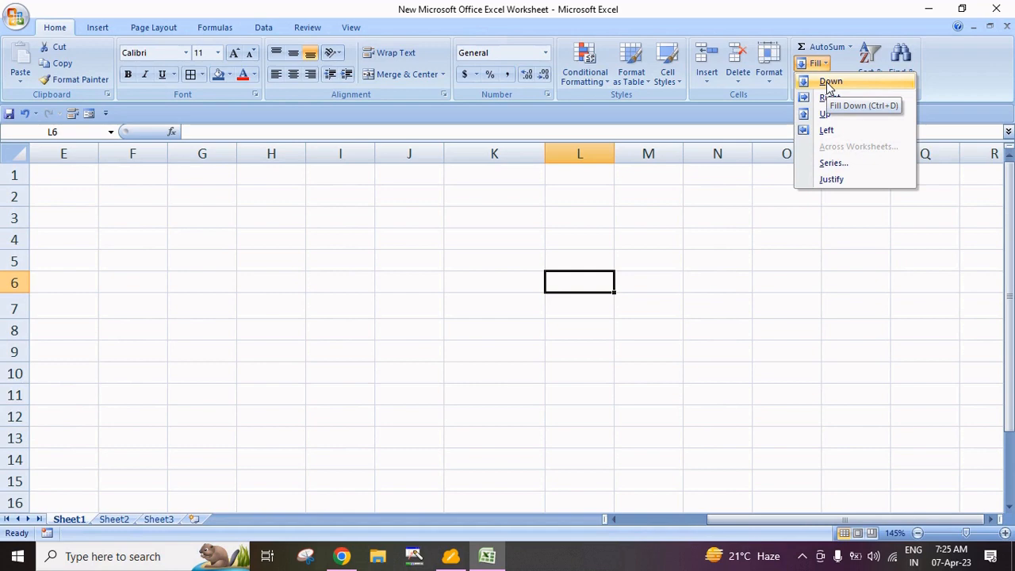
click(766, 284)
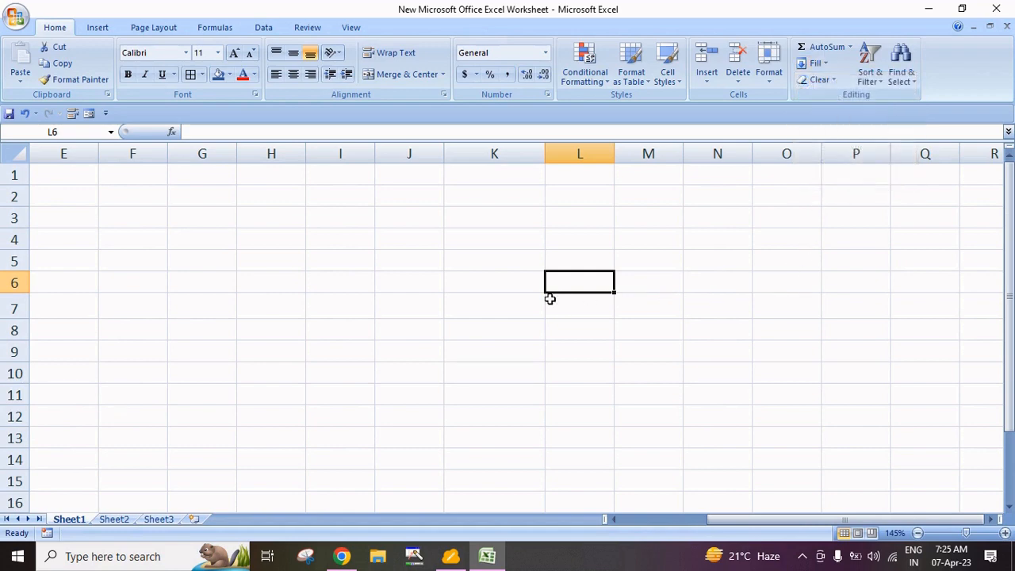
Enter a person's first name in cell K4.
click(517, 238)
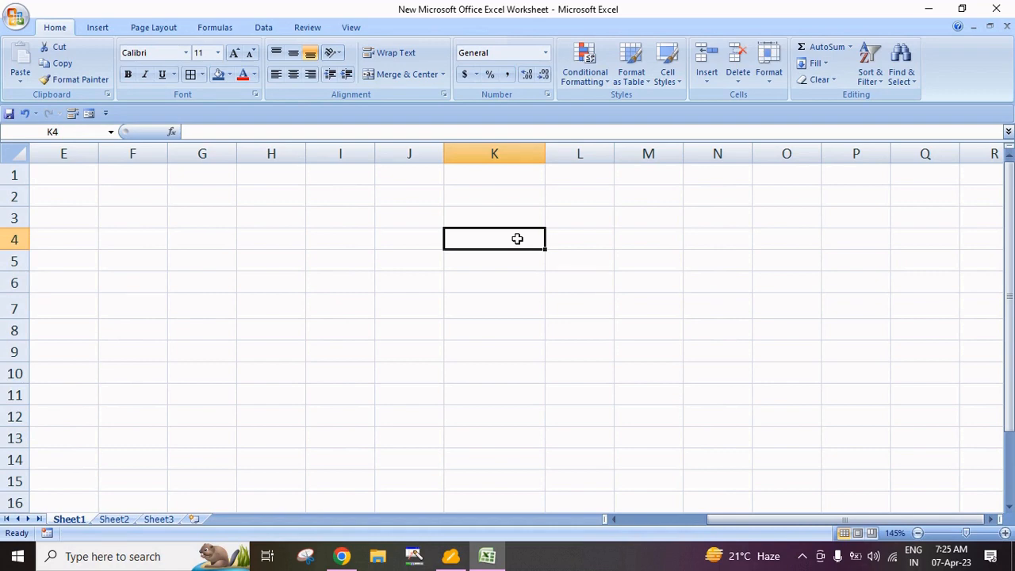
text(Deepak)
key(Return)
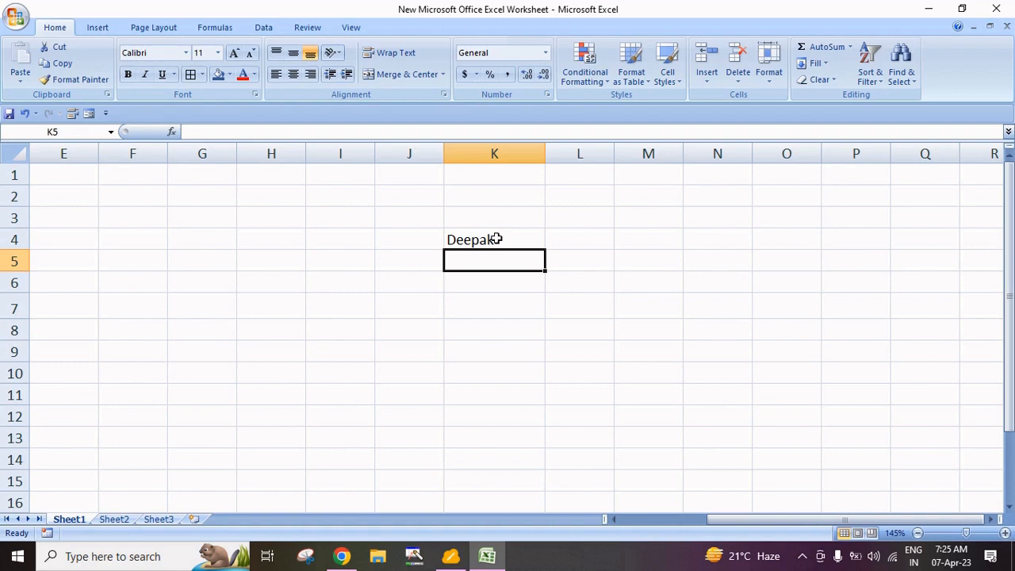
Fill the name in K4 down through K15 with the Fill Down command and undo the fill.
drag(496, 238, 483, 487)
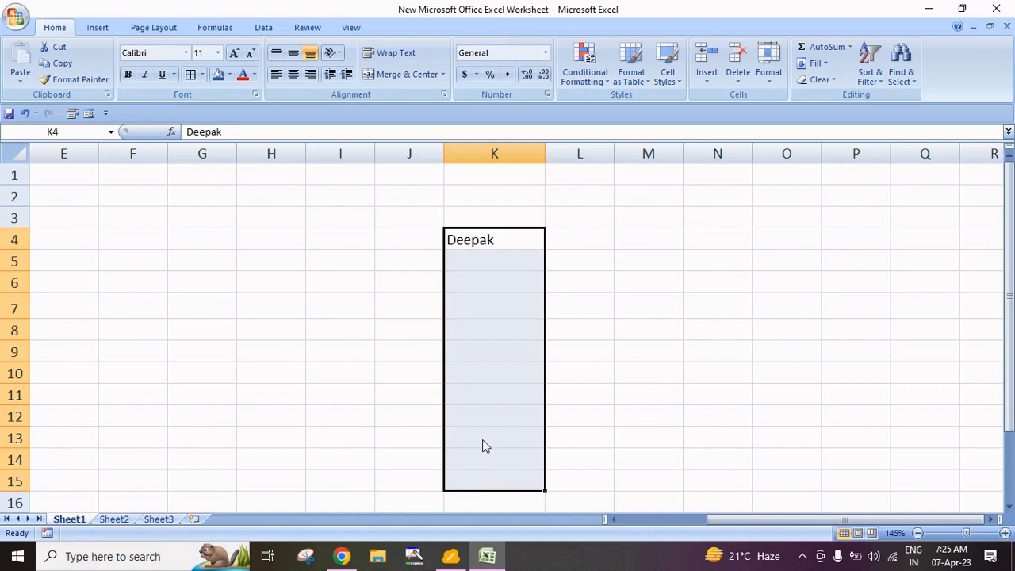
click(823, 63)
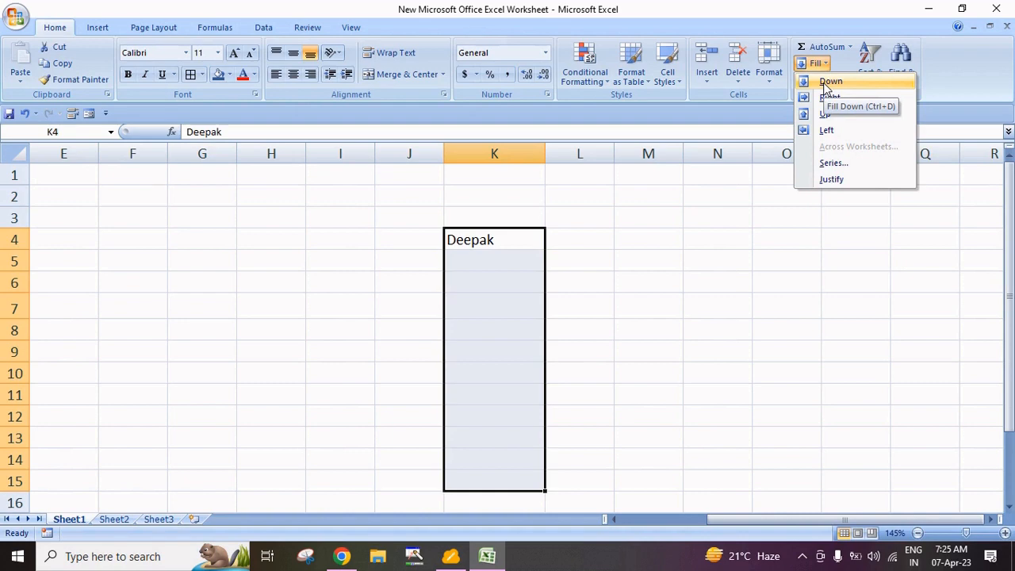
click(823, 82)
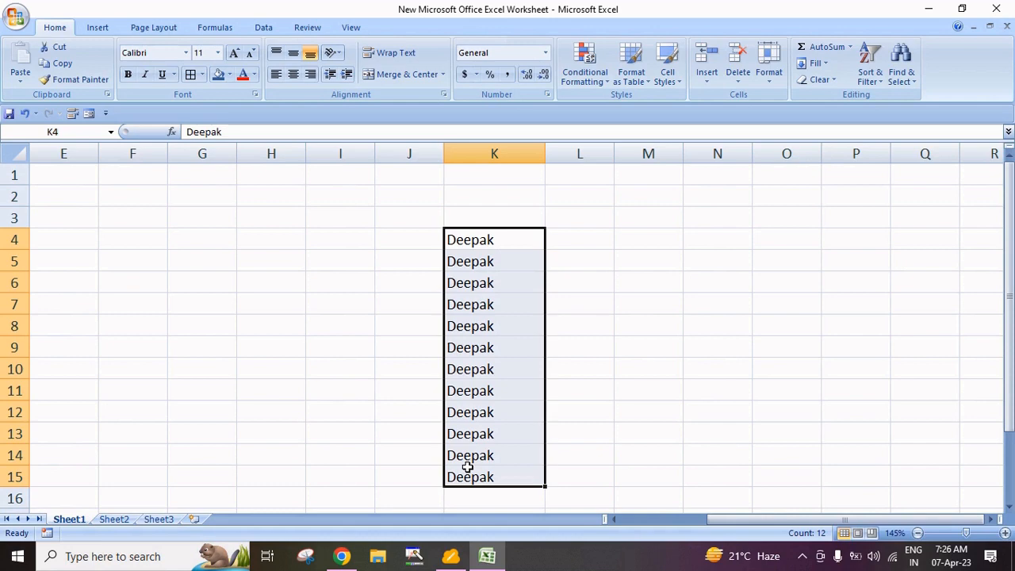
key(ctrl+z)
Fill the name in K4 down column K through row 146 with Fill Down, check the filled rows, and undo the fill.
drag(484, 238, 486, 564)
scroll(804, 370, up, 20)
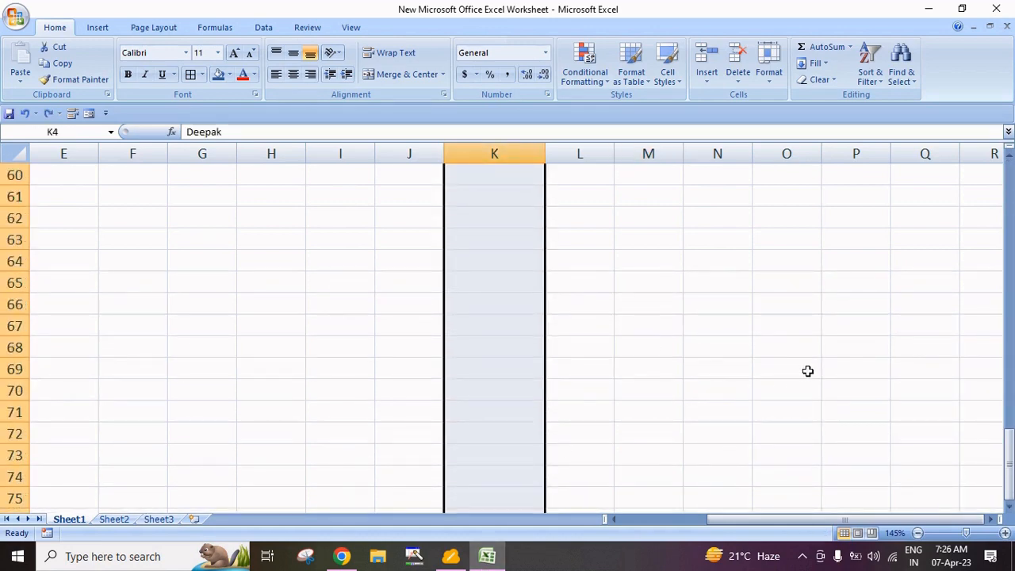
scroll(807, 370, up, 20)
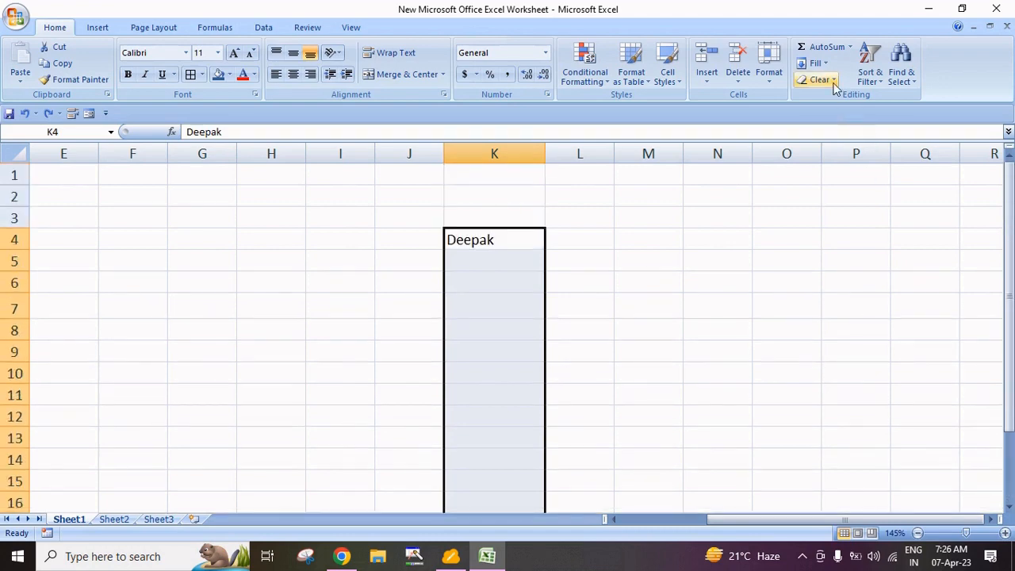
click(817, 63)
click(825, 81)
scroll(473, 321, down, 5)
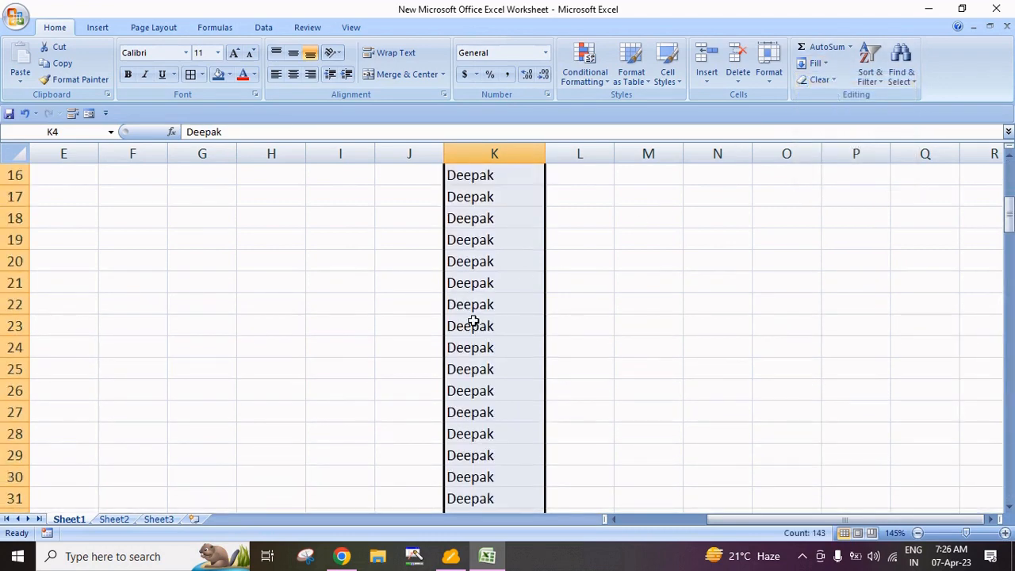
scroll(472, 321, down, 20)
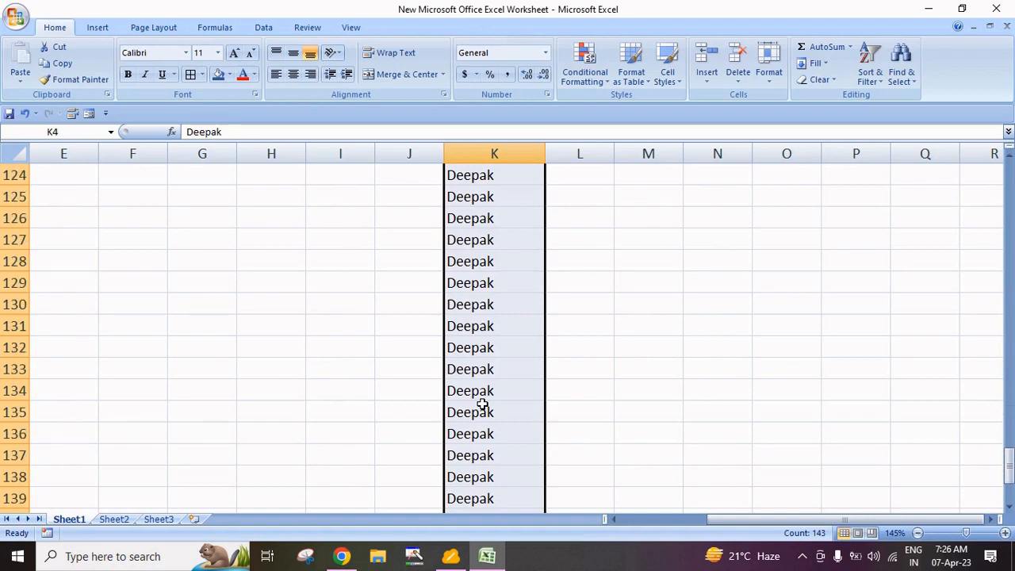
scroll(482, 405, down, 6)
drag(1009, 493, 1009, 180)
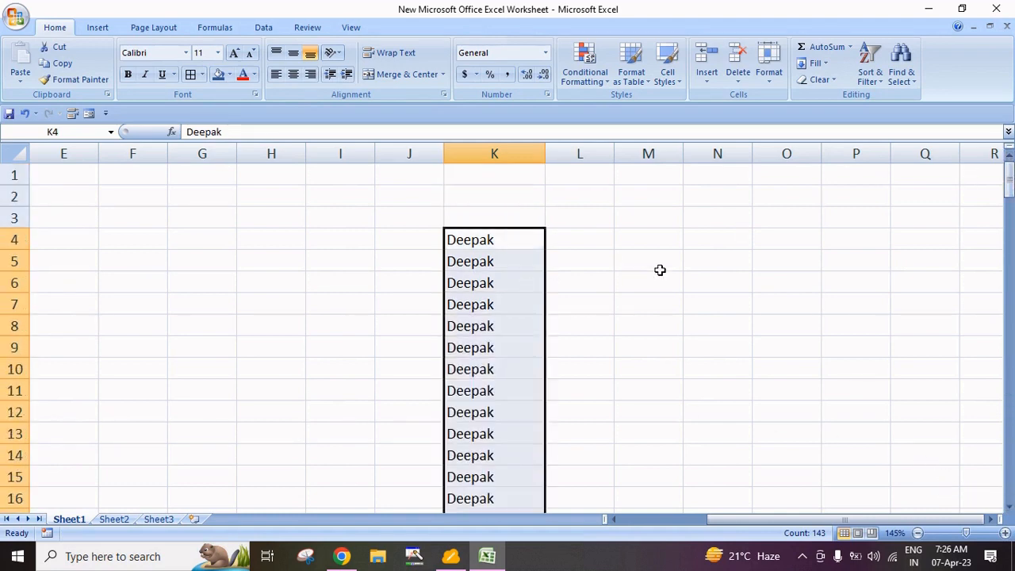
key(ctrl+z)
Extend the name in K4 down through K176 with the cell's fill handle and undo the fill.
click(506, 239)
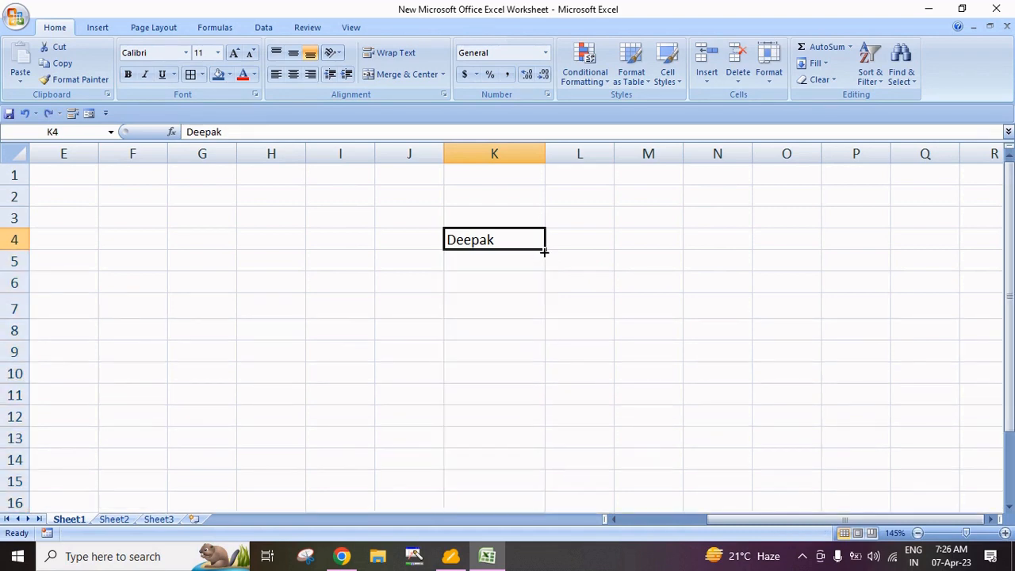
drag(544, 252, 556, 565)
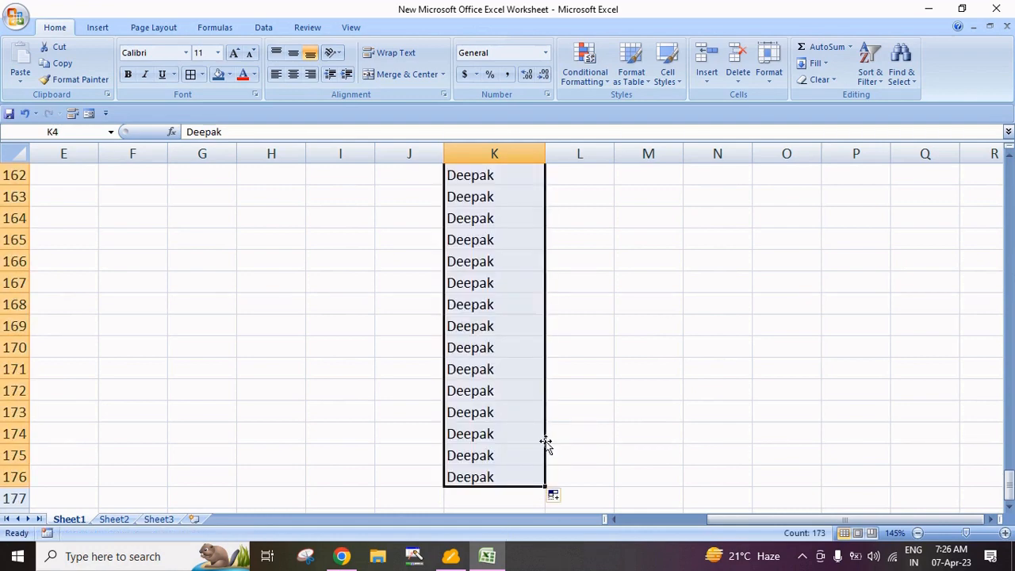
scroll(546, 442, up, 20)
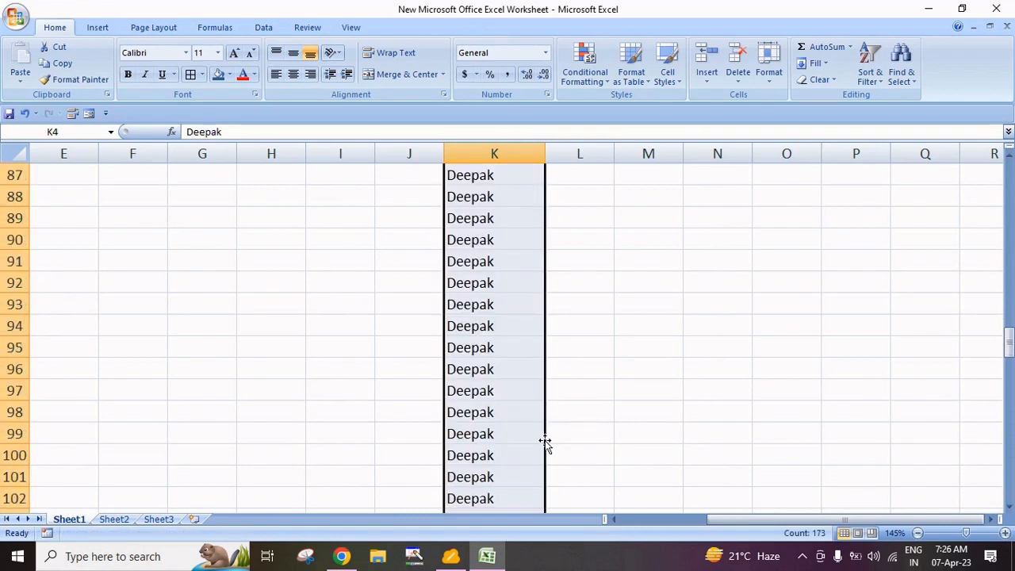
scroll(546, 443, up, 20)
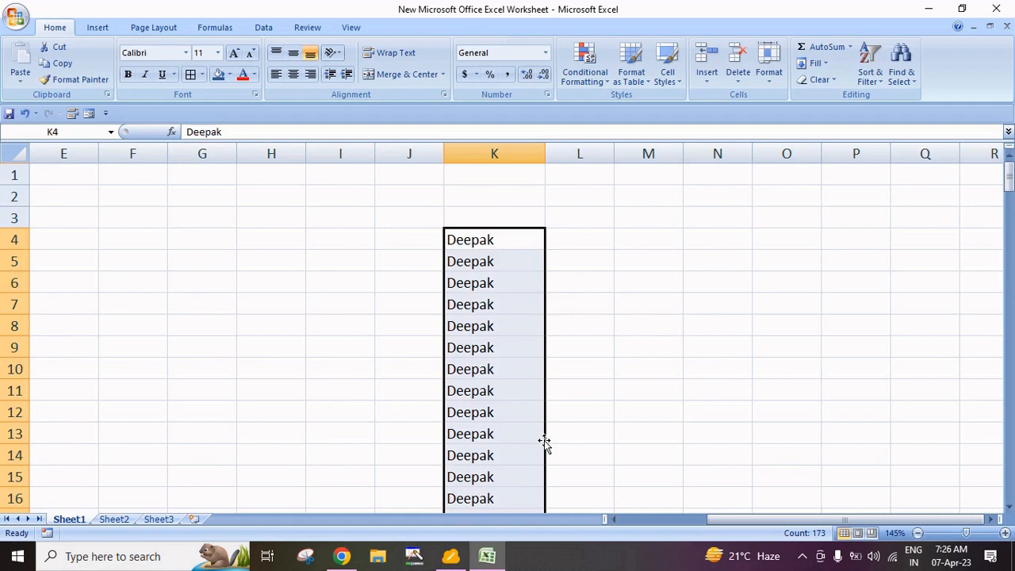
key(ctrl+z)
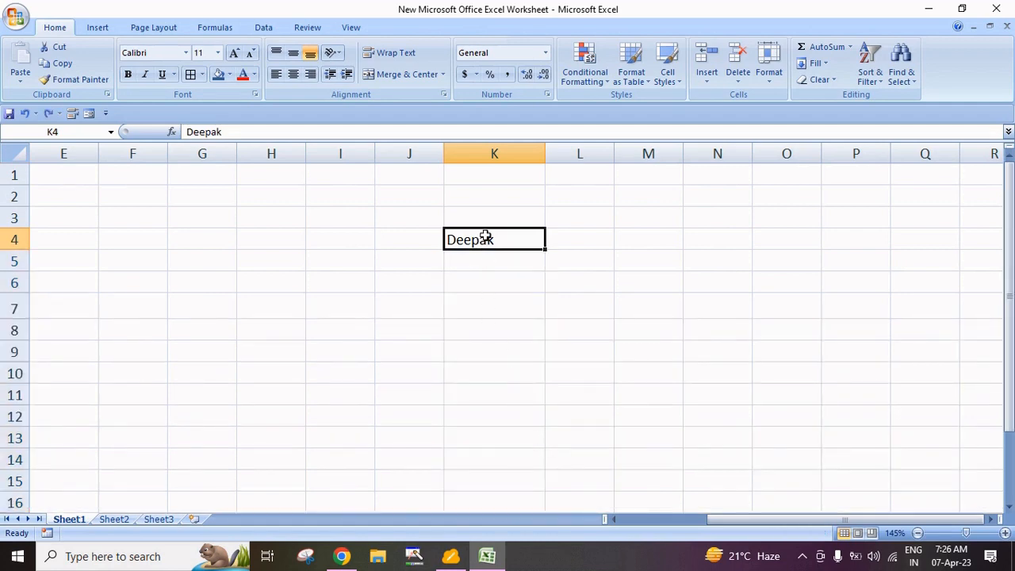
Copy the name in K4 into K5:K236 and clear the pasted cells.
key(ctrl+c)
drag(491, 267, 507, 567)
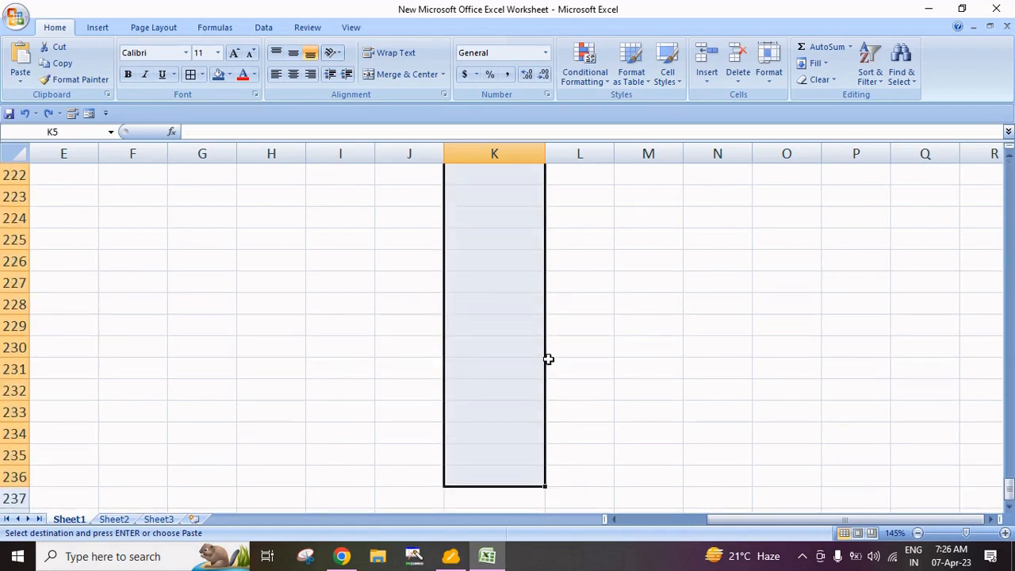
key(ctrl+v)
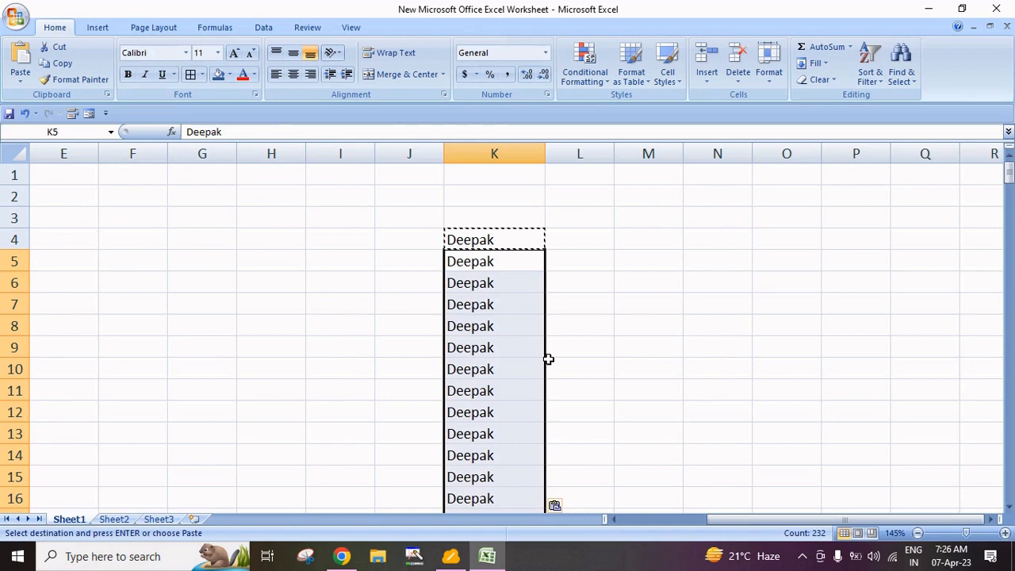
key(Delete)
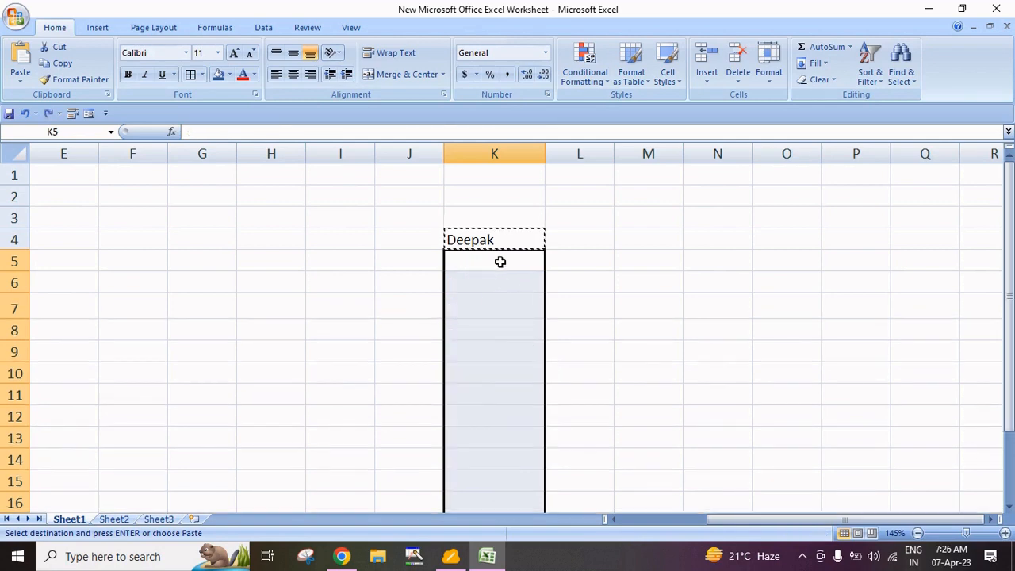
Copy cell K4 again, paste the name into K5:K126, and undo the paste.
right_click(493, 240)
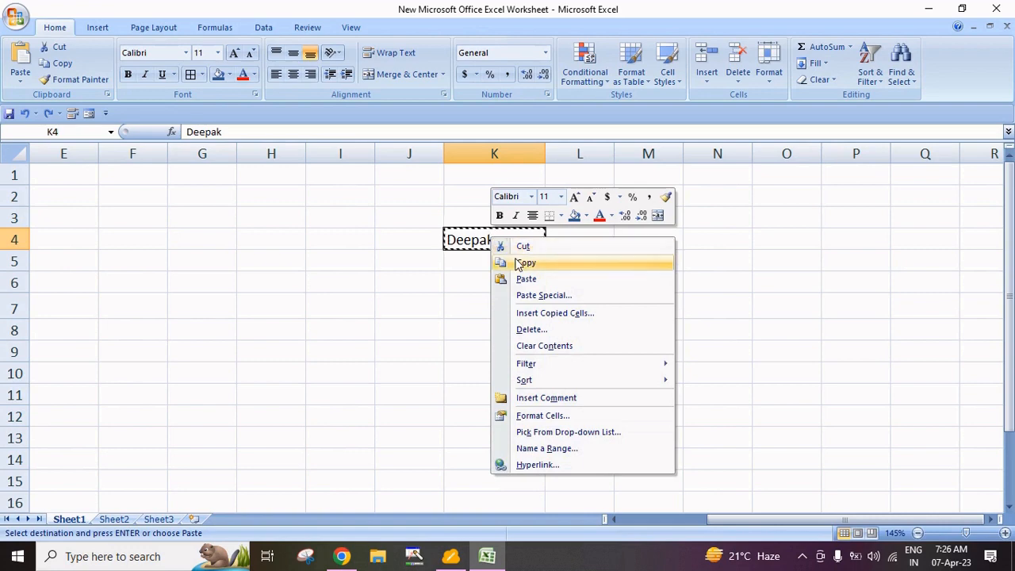
click(507, 263)
drag(489, 262, 512, 485)
right_click(508, 308)
click(546, 115)
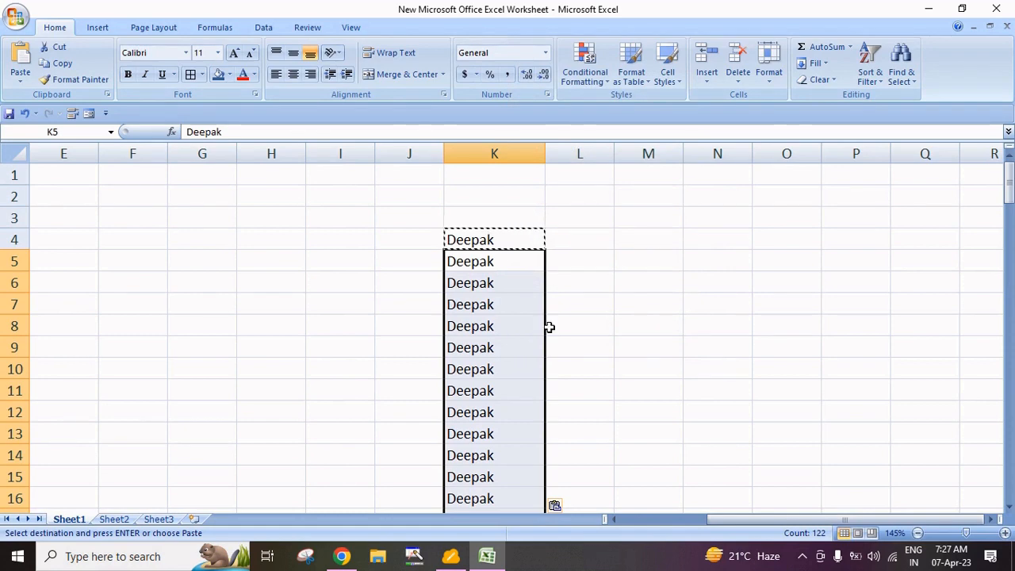
key(ctrl+z)
click(500, 242)
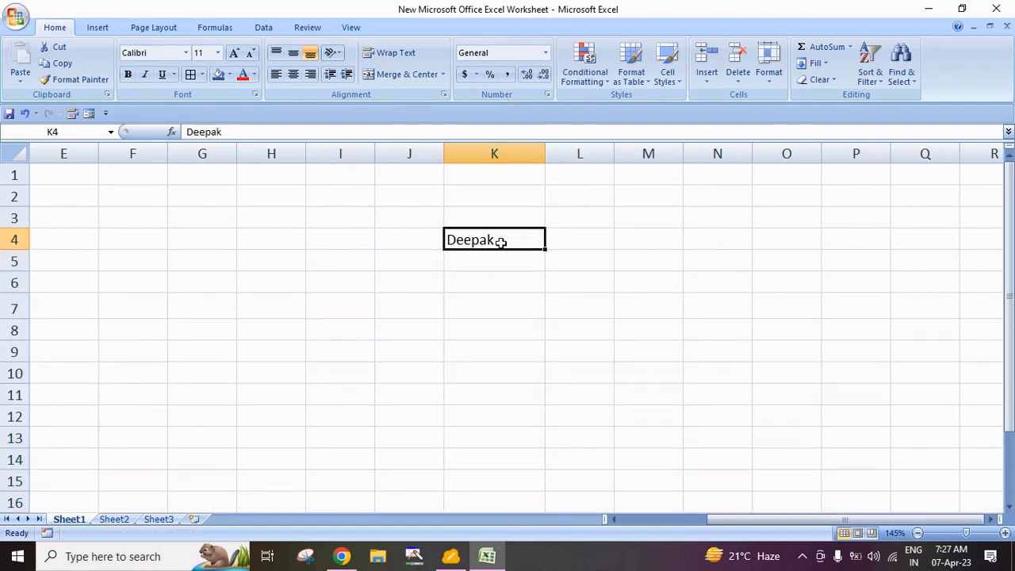
click(815, 64)
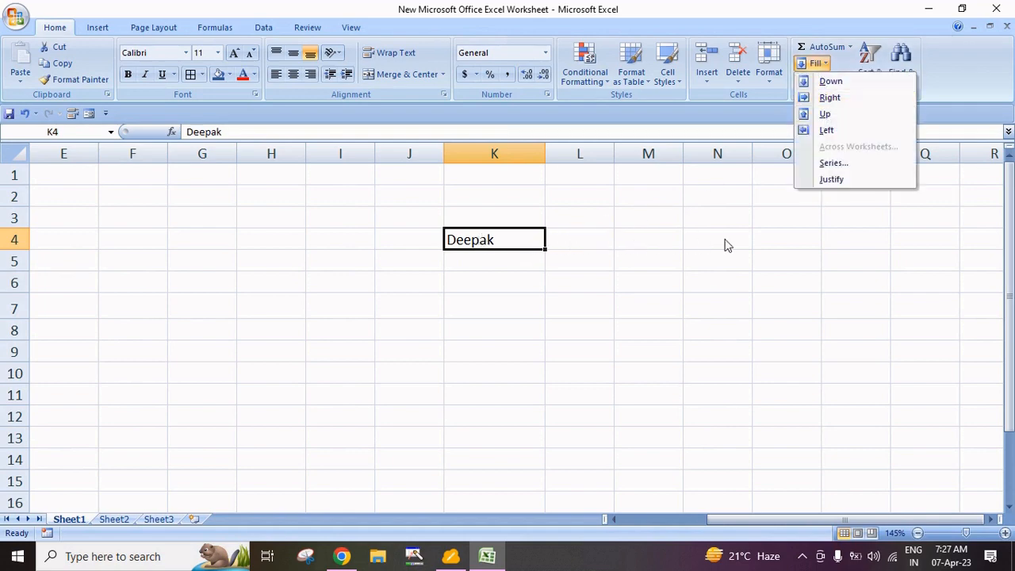
click(668, 276)
click(649, 328)
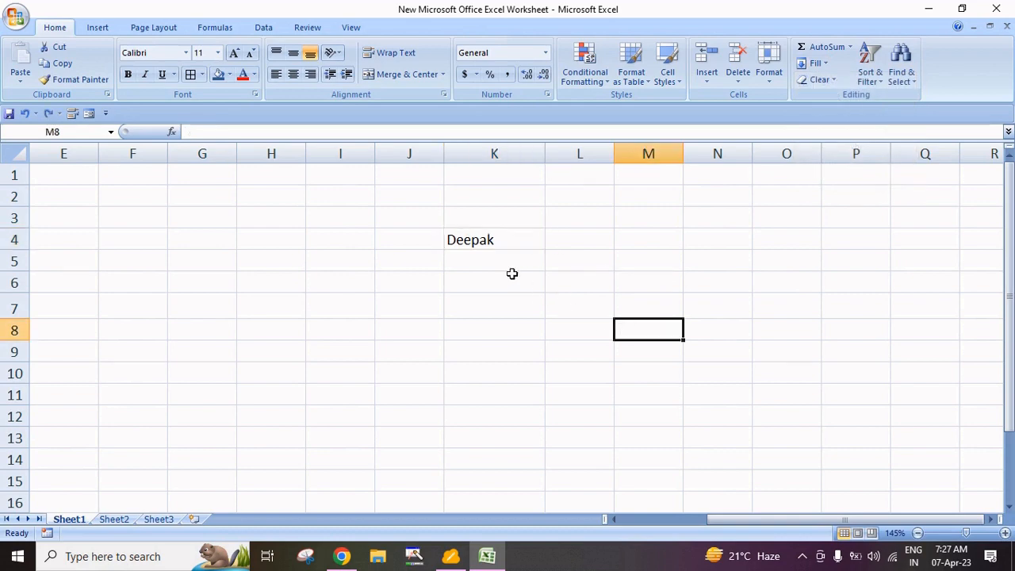
Fill the name in K4 across row 4 through Q4 with the Fill Right command.
drag(469, 242, 912, 241)
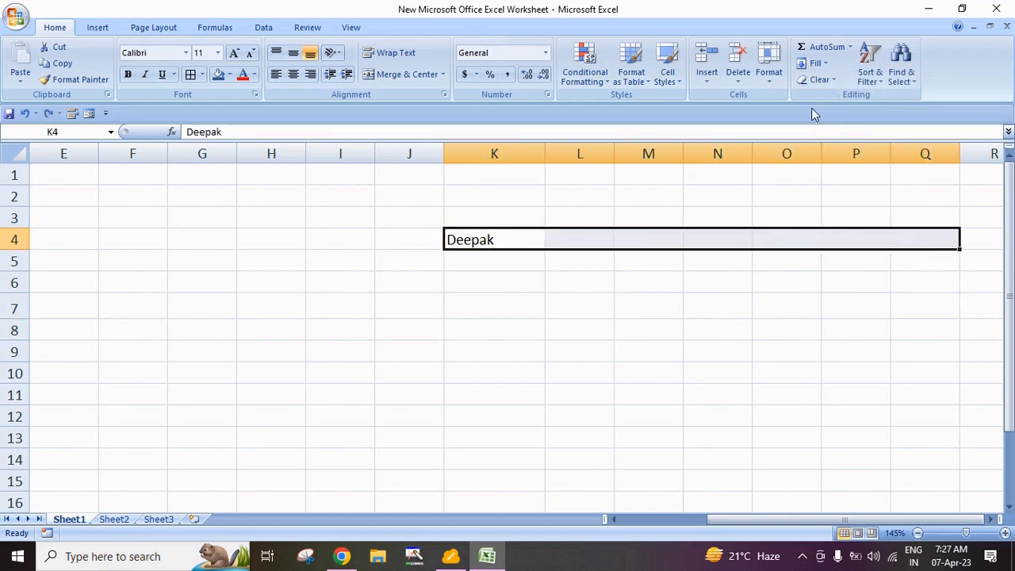
click(819, 67)
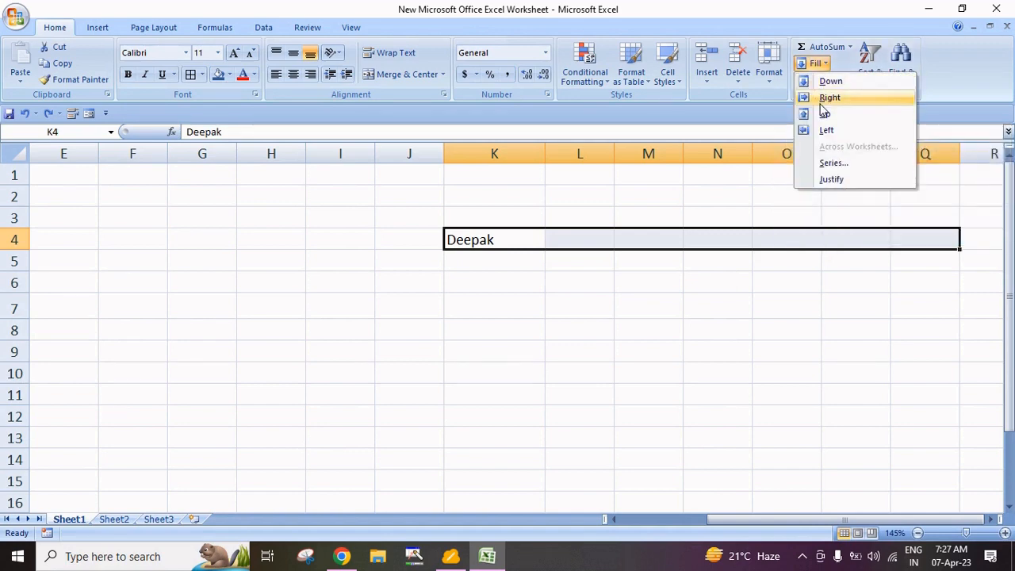
click(821, 103)
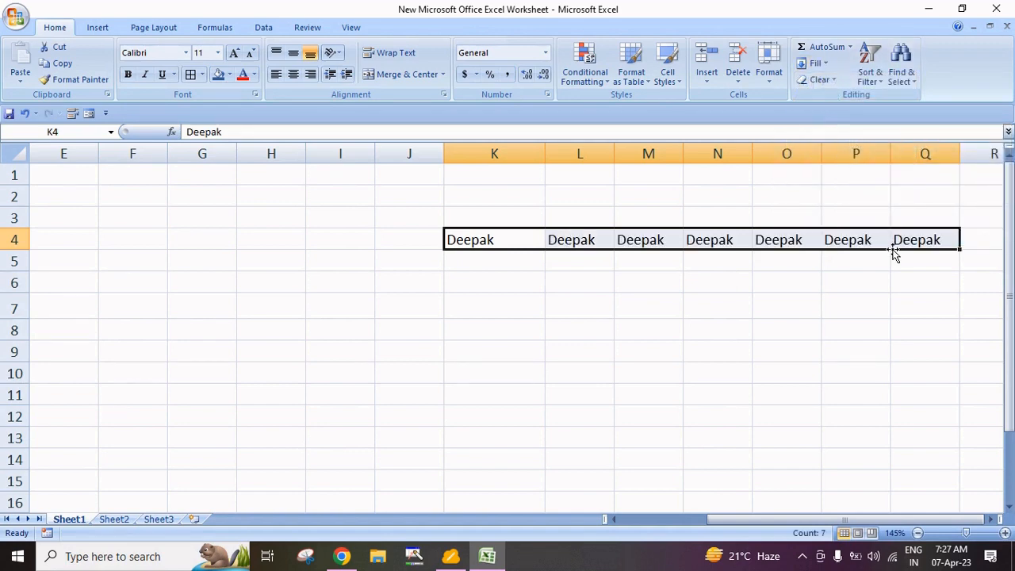
click(610, 328)
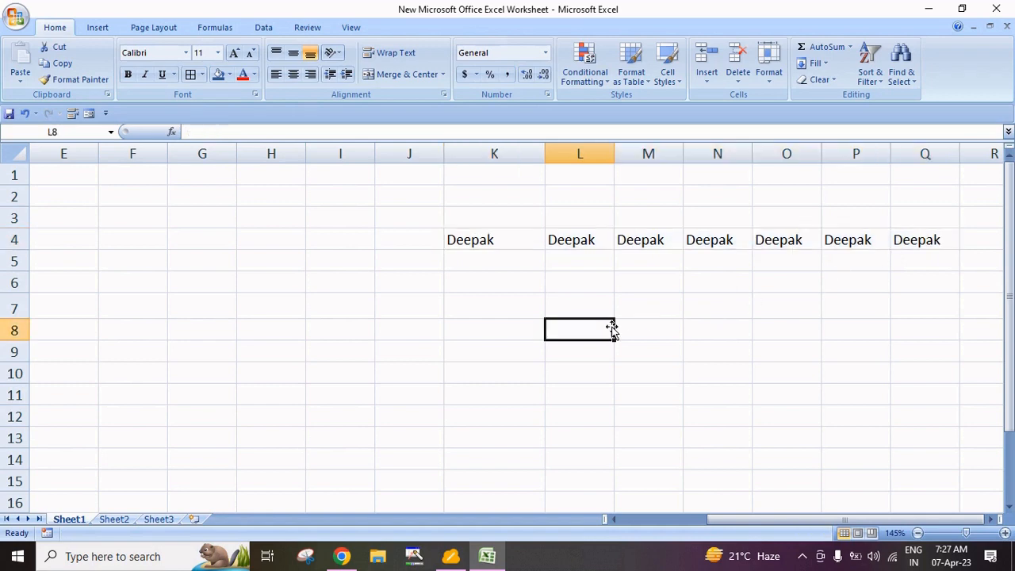
Fill the name in K4 across row 4 back to E4 with the Fill Left command and reselect K4.
click(466, 243)
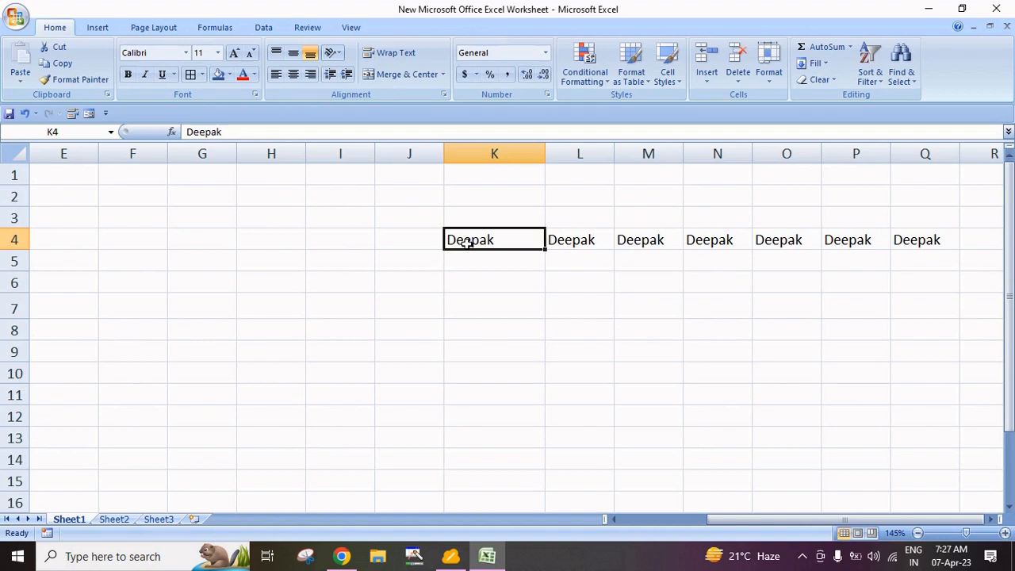
drag(468, 242, 79, 235)
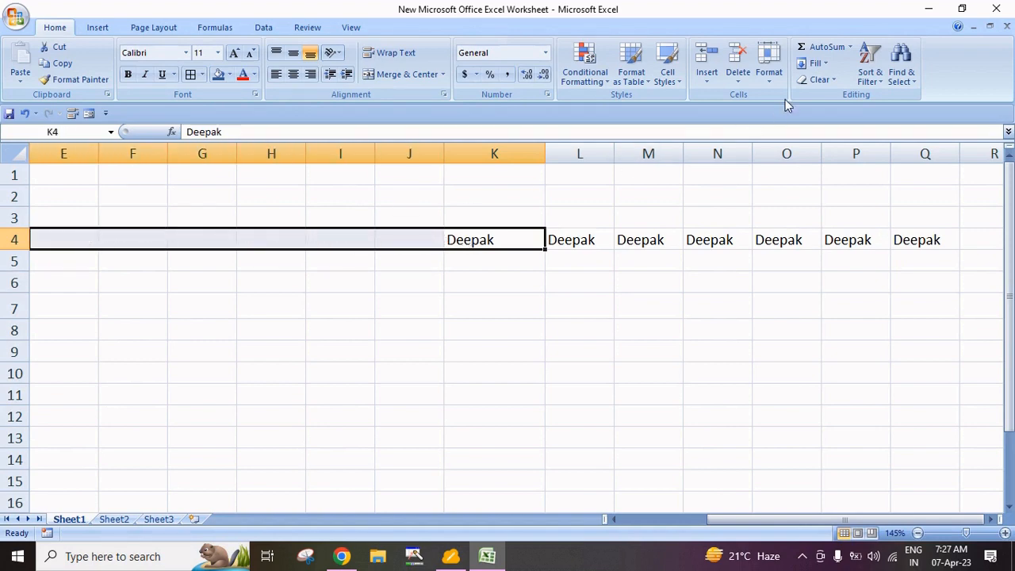
click(822, 65)
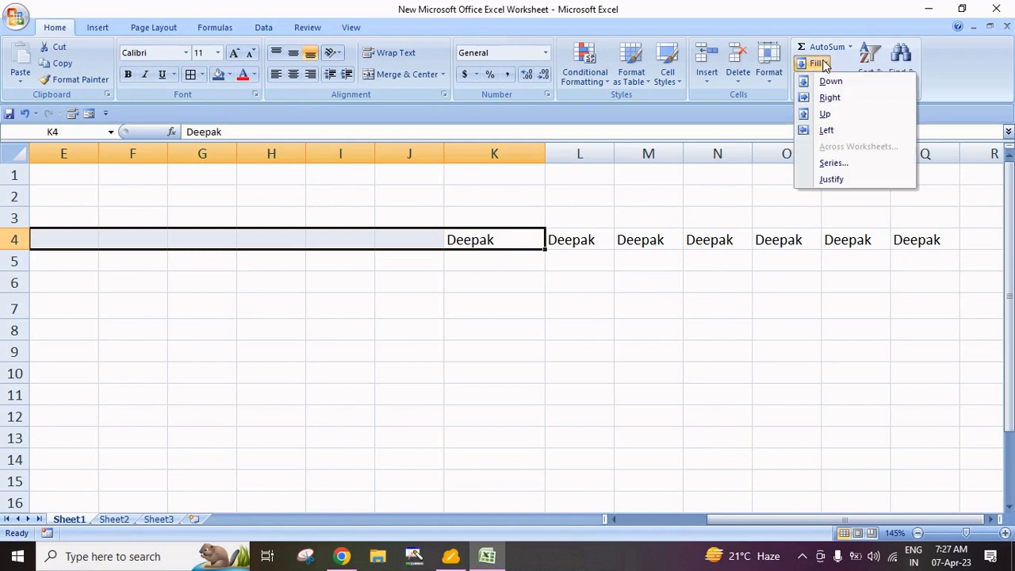
click(826, 133)
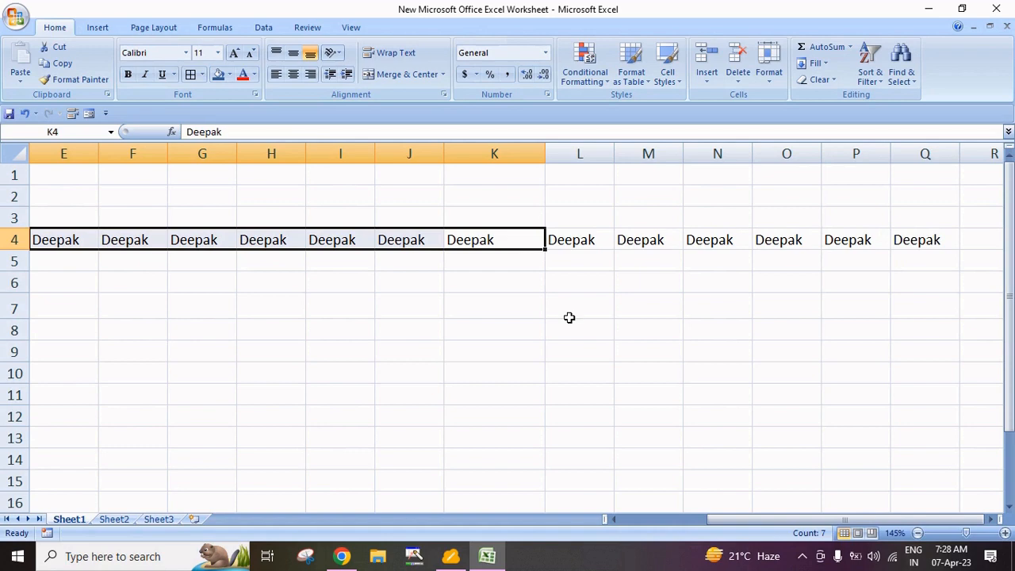
click(478, 244)
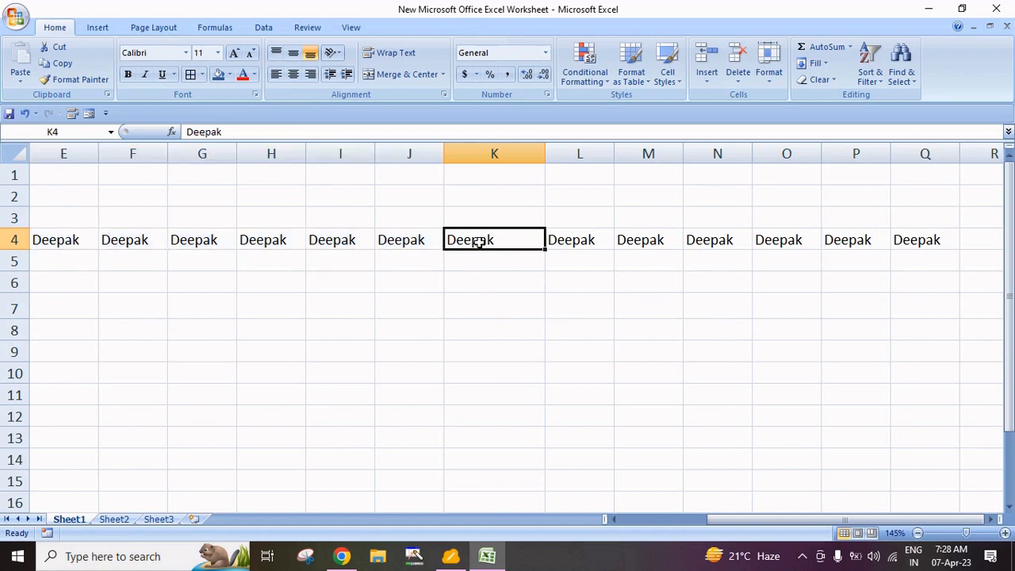
Move the name from K4 to K14 and copy it up through K1 with the Fill Up command.
key(ctrl+c)
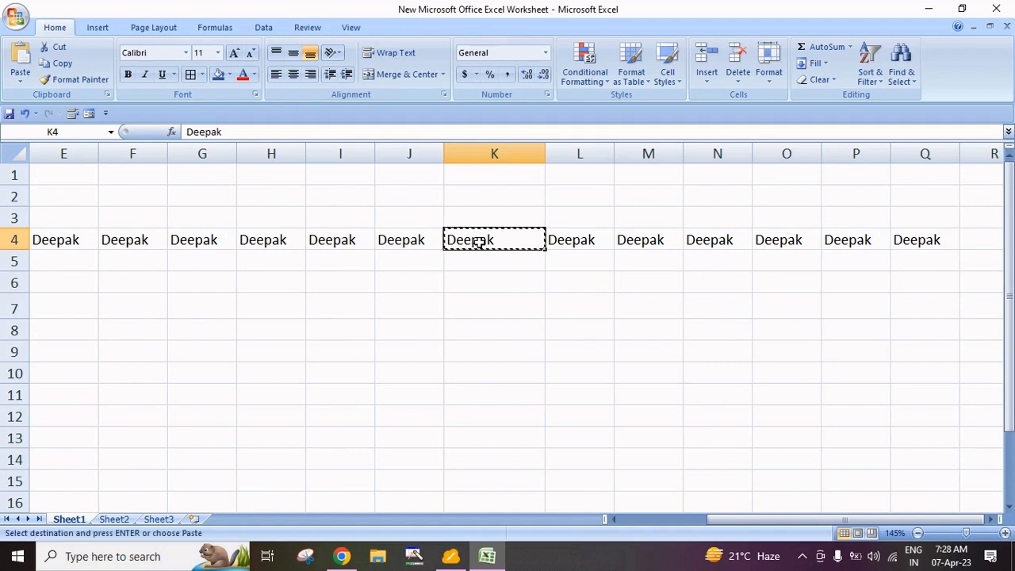
click(481, 463)
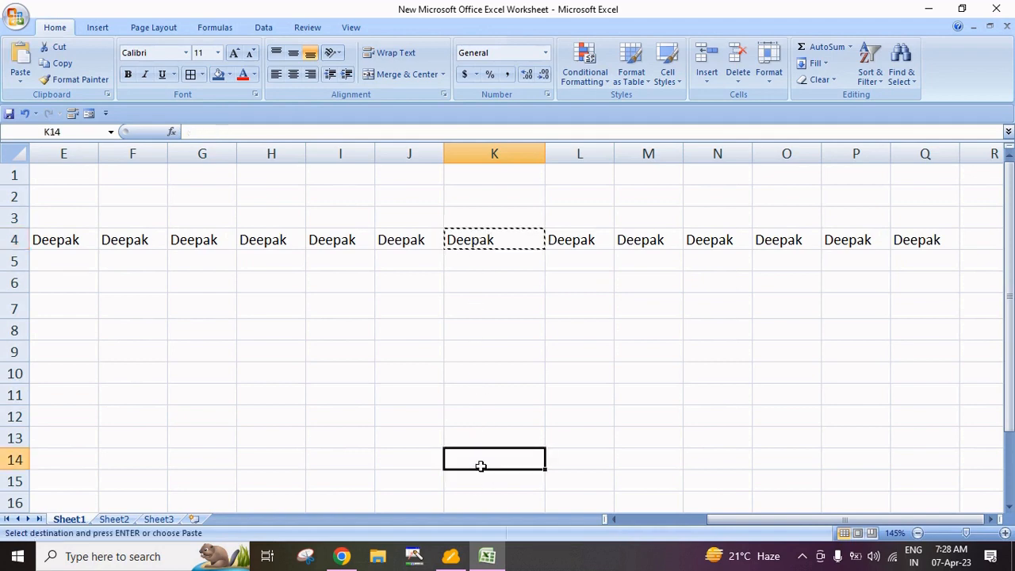
key(ctrl+v)
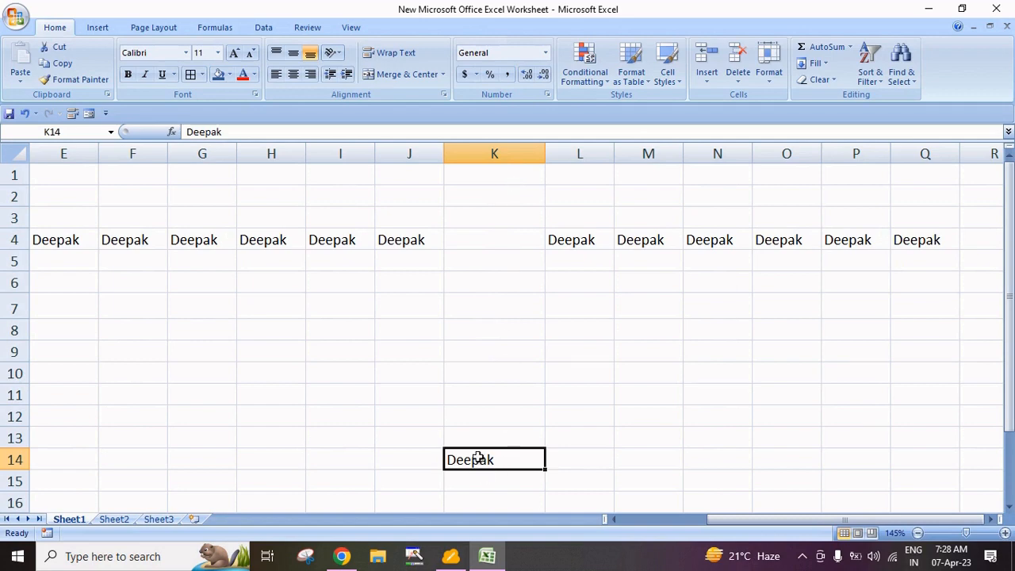
drag(478, 459, 503, 181)
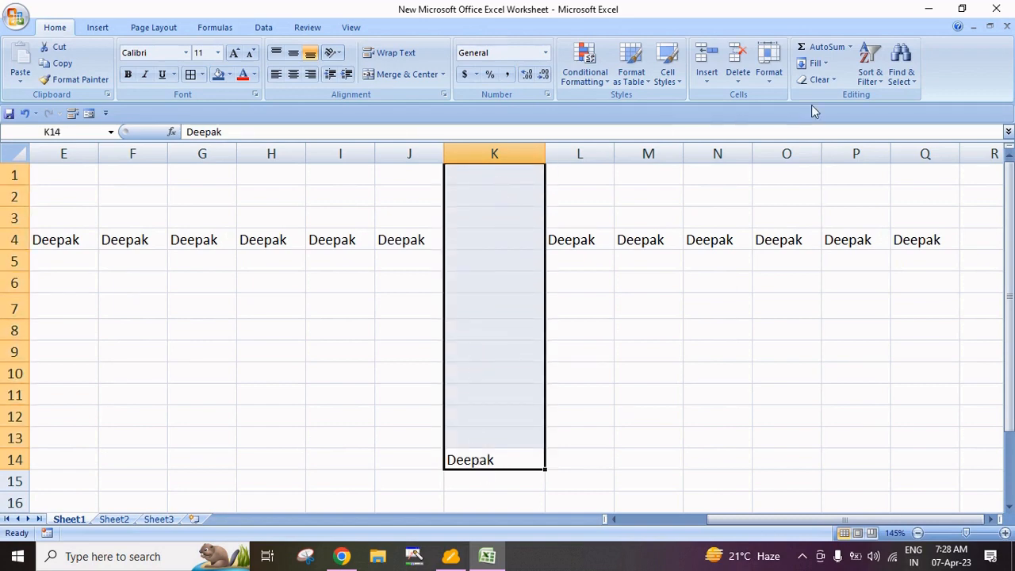
click(817, 63)
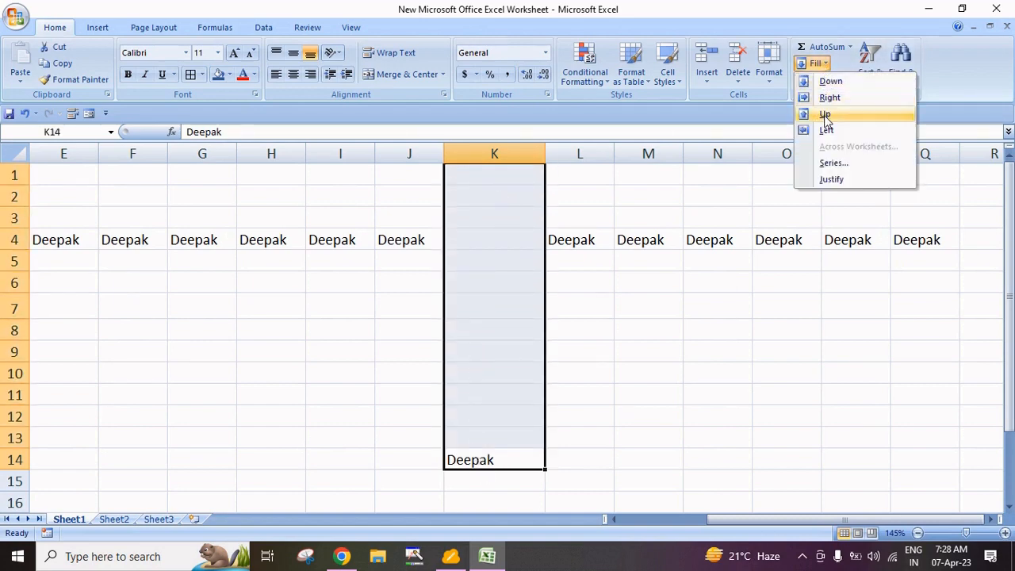
click(825, 116)
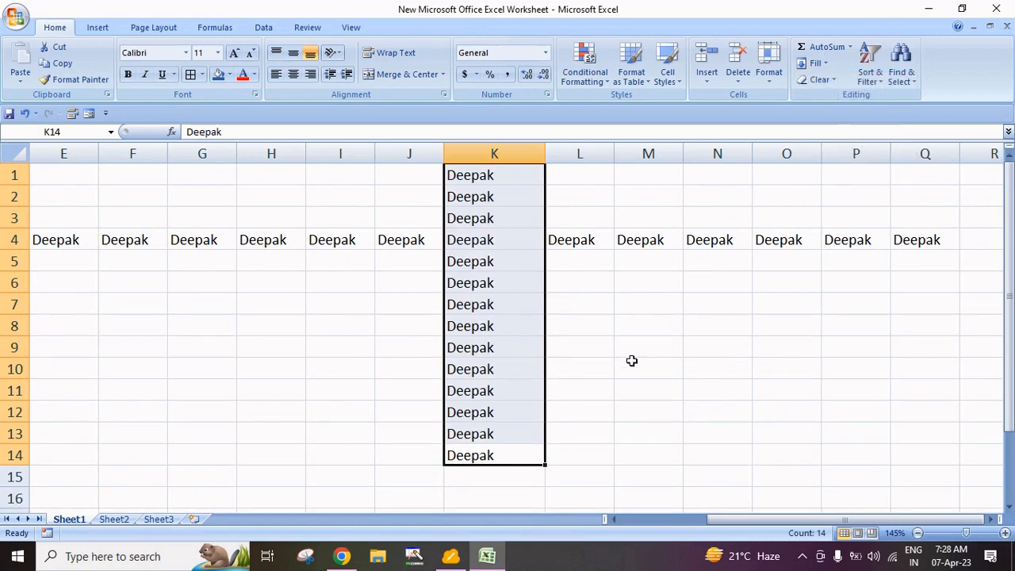
click(815, 63)
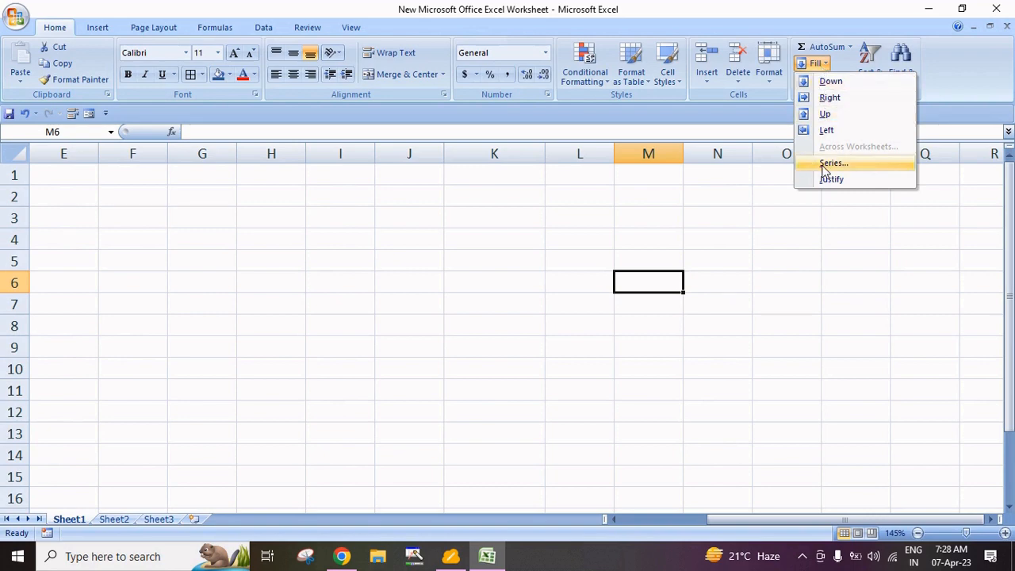
click(826, 164)
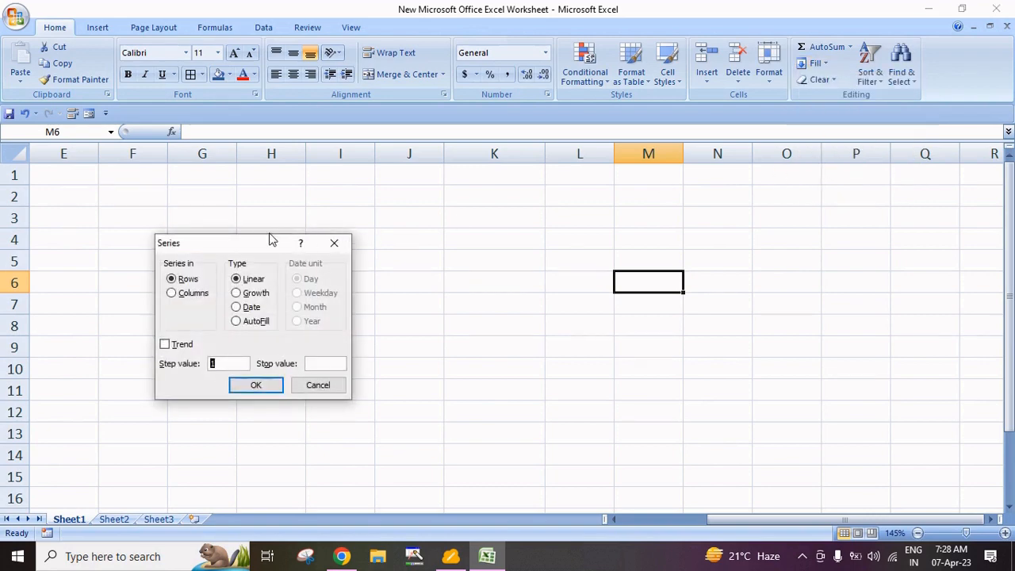
drag(256, 249, 571, 223)
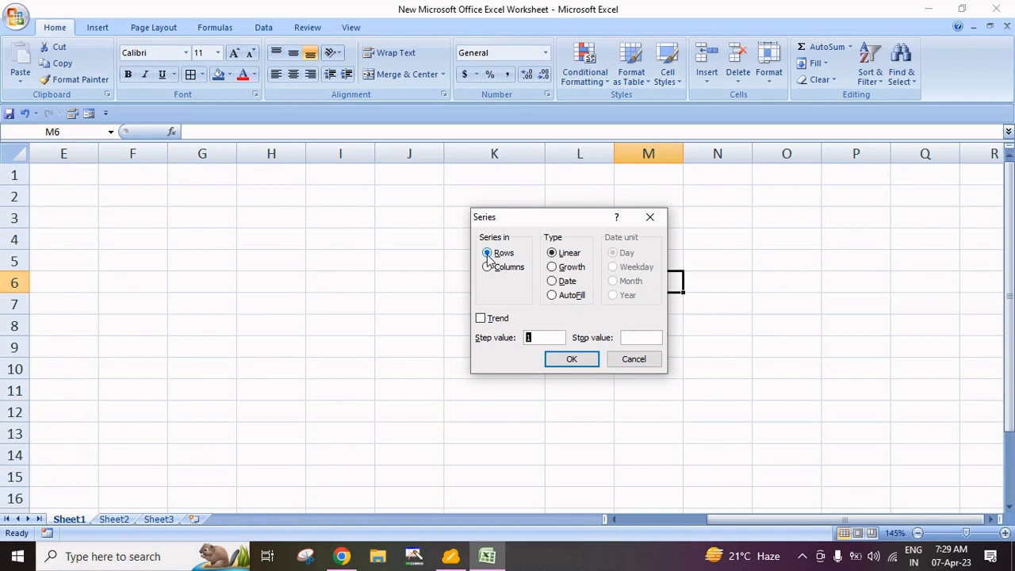
click(627, 361)
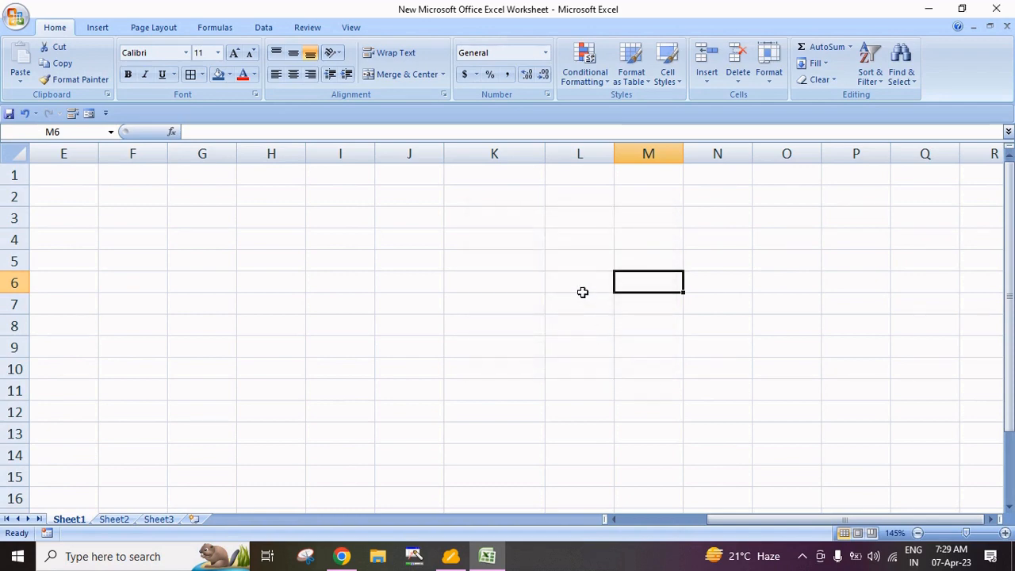
Enter the number 1 in cell K2 and reselect that cell.
click(493, 205)
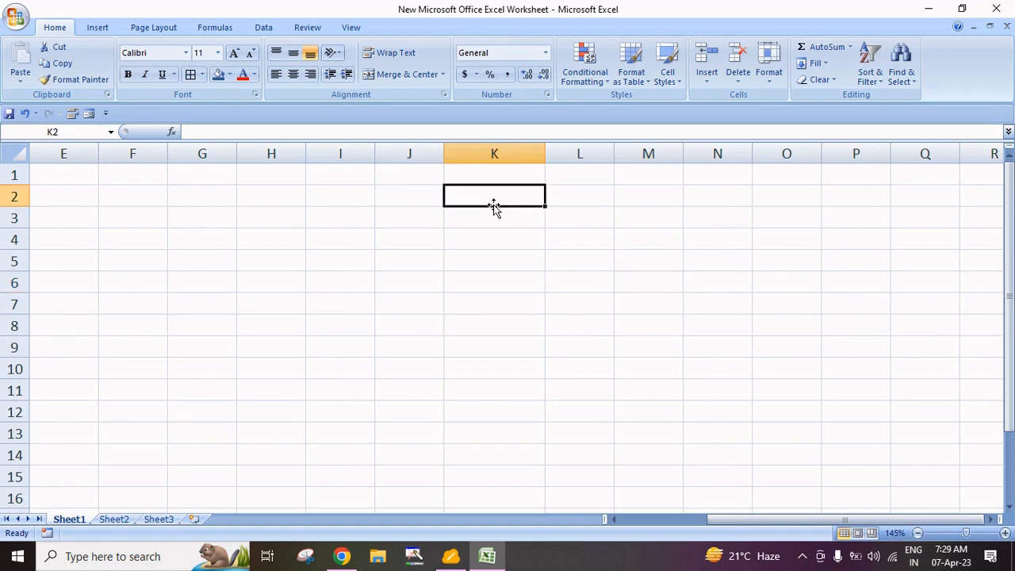
text(1)
text(1)
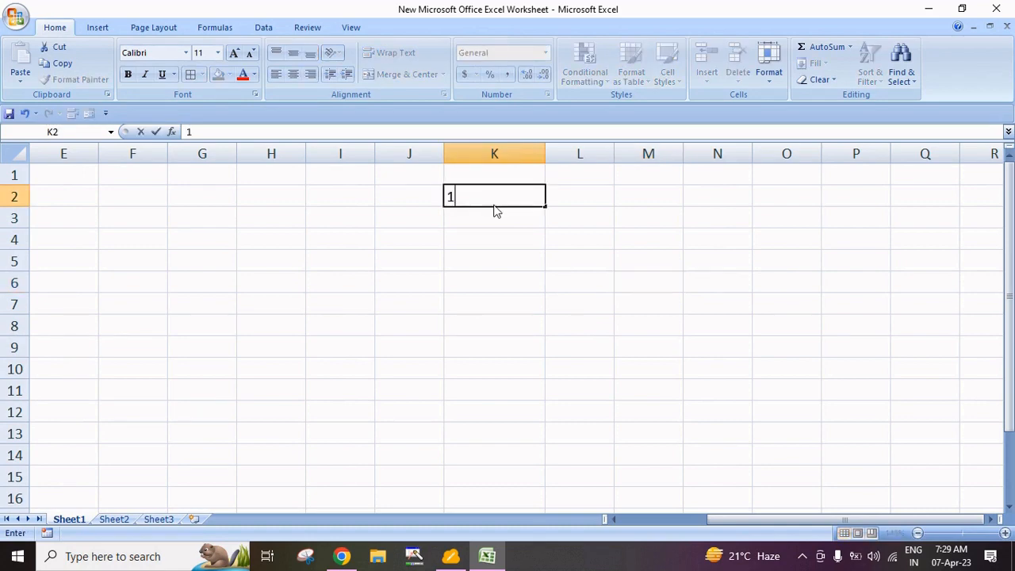
key(Return)
click(493, 199)
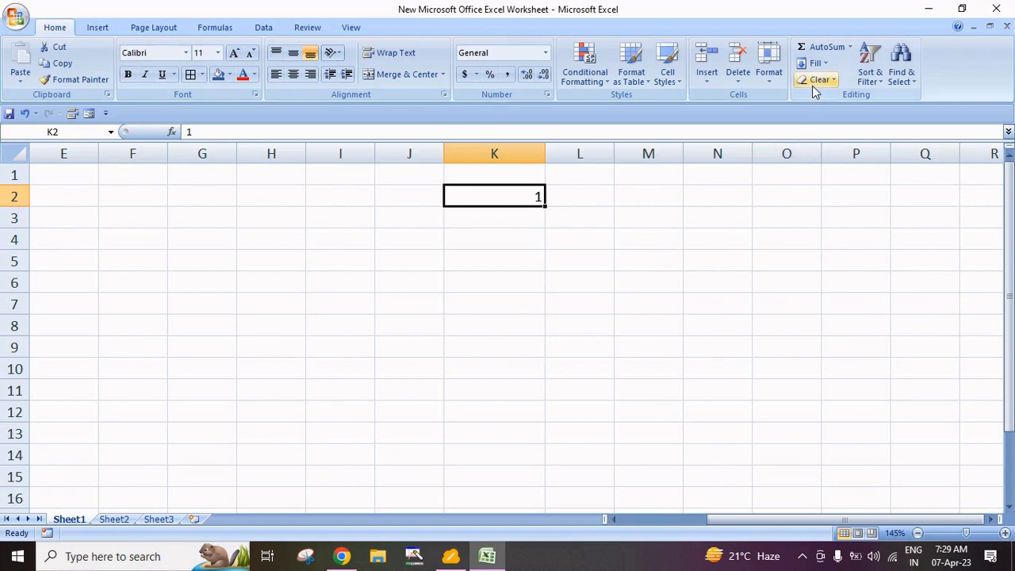
Fill a linear series in rows from K2 with step value 1 and stop value 10.
click(820, 65)
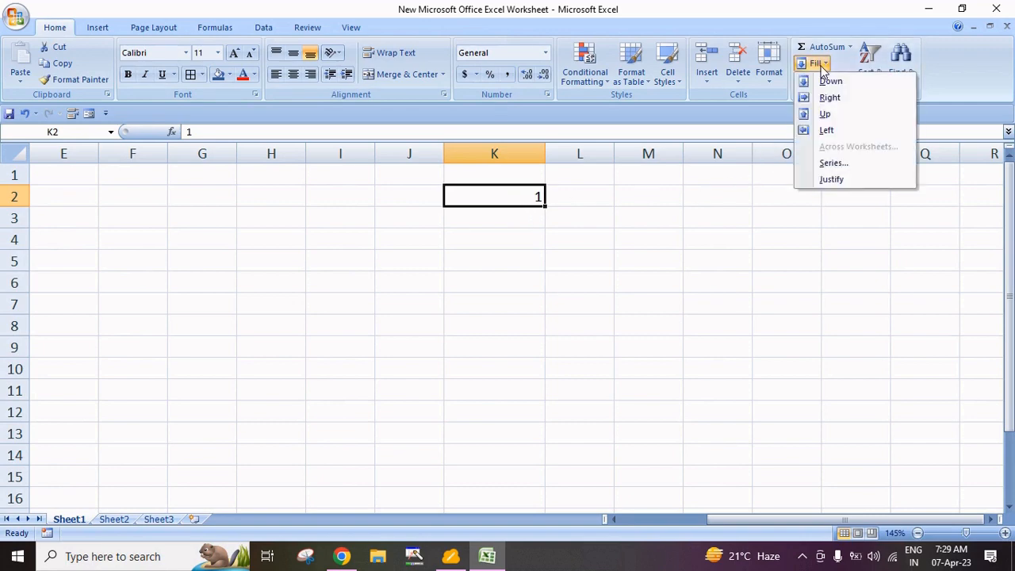
click(831, 162)
drag(563, 215, 737, 197)
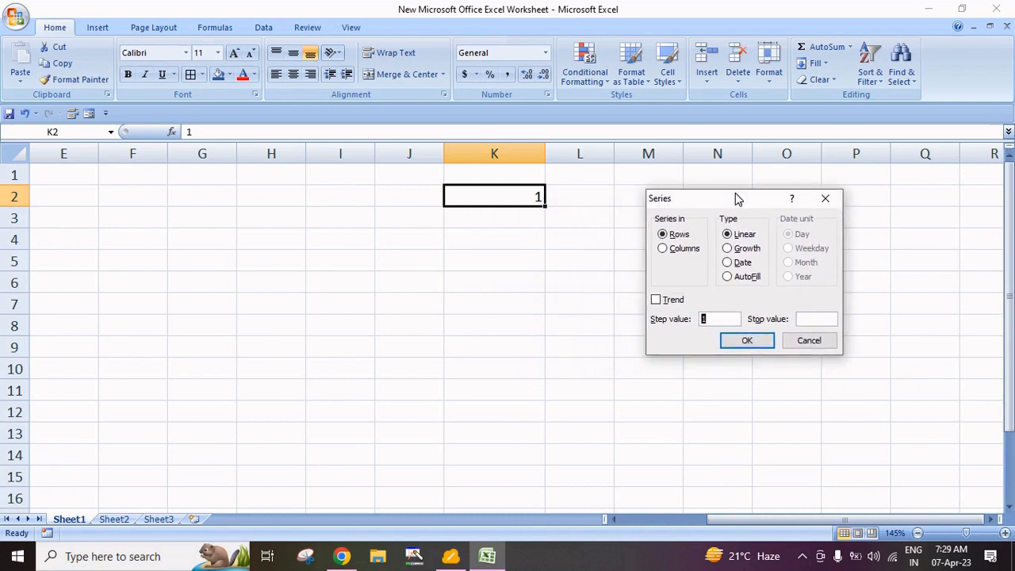
click(731, 238)
click(715, 319)
click(805, 318)
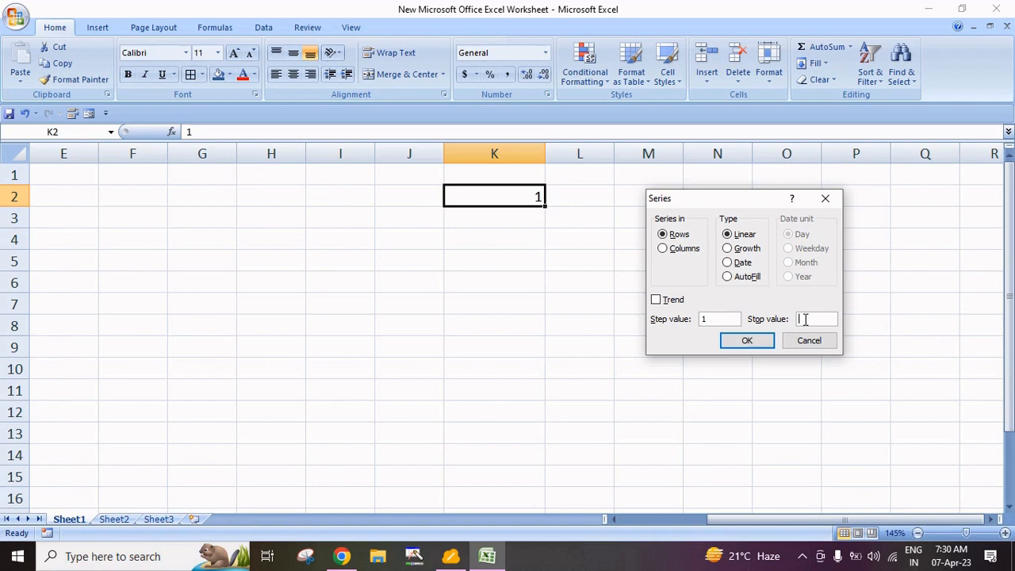
text(10)
click(729, 320)
click(747, 341)
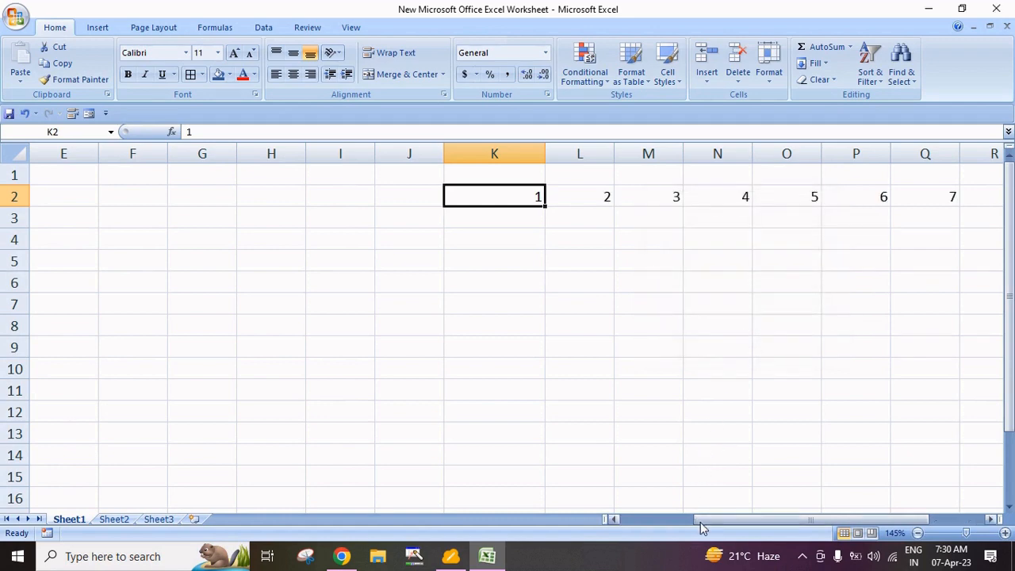
Check the filled series across row 2 and undo the series fill.
drag(700, 526, 764, 529)
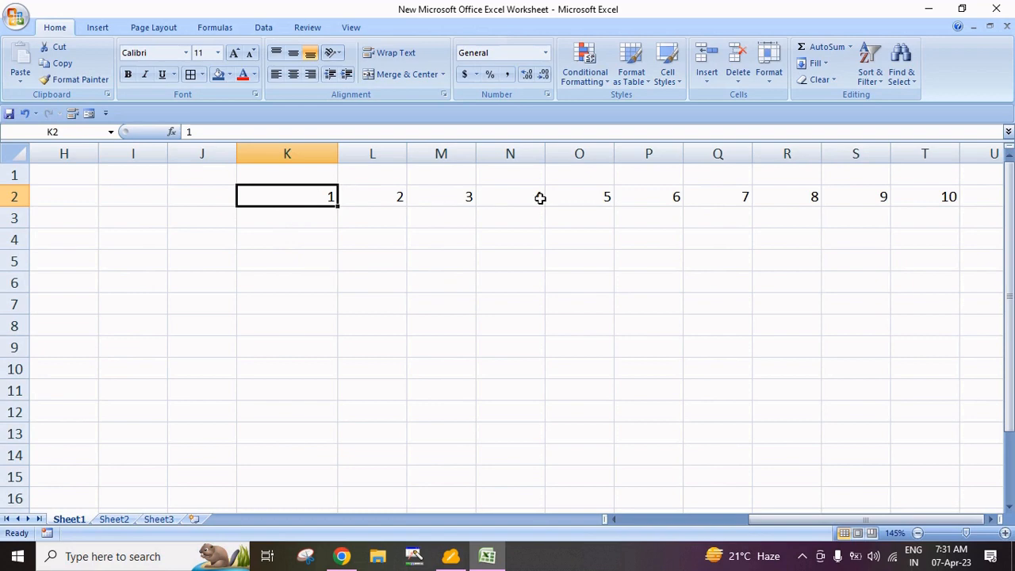
click(990, 520)
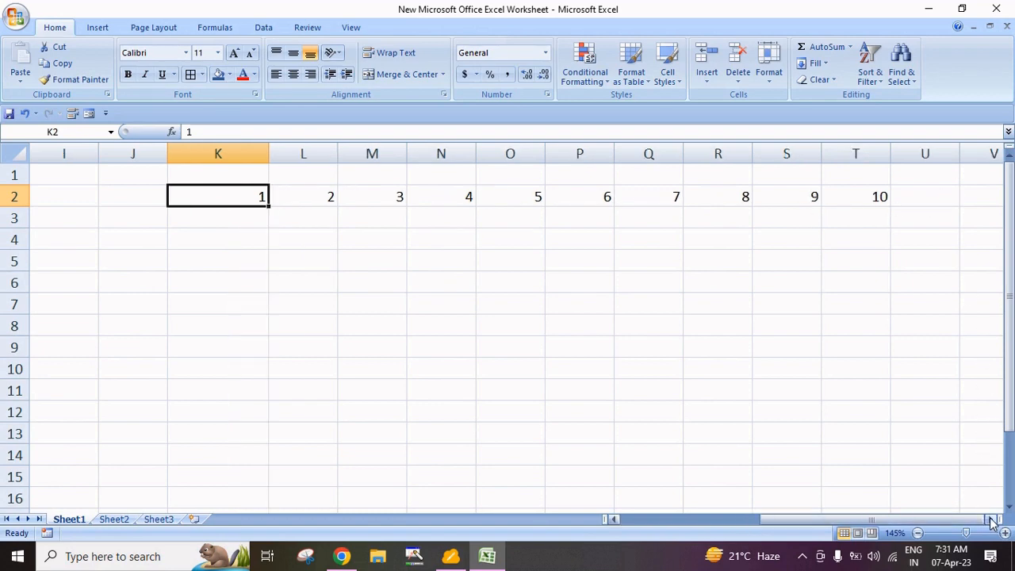
click(616, 519)
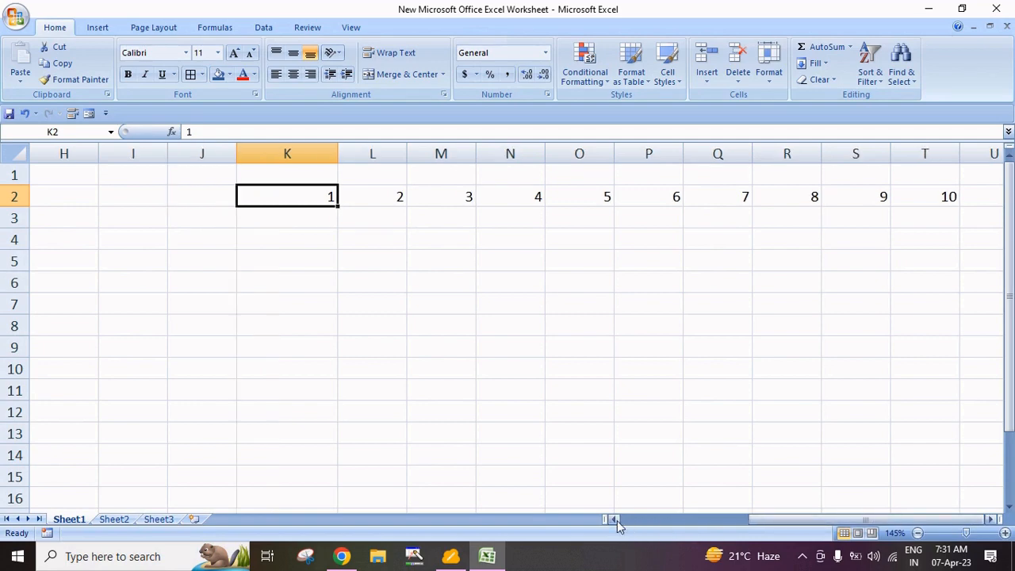
key(ctrl+z)
click(617, 519)
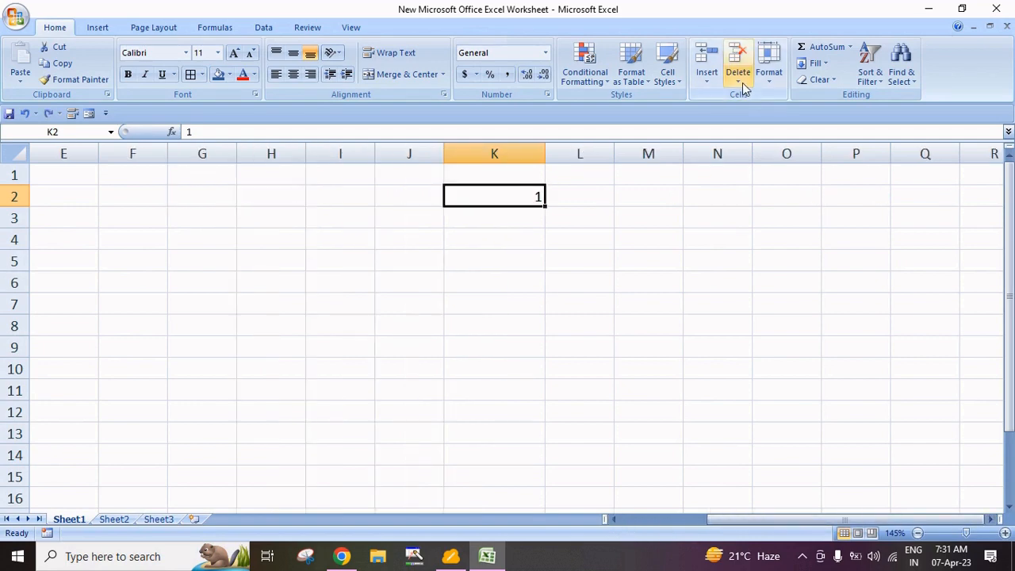
click(815, 63)
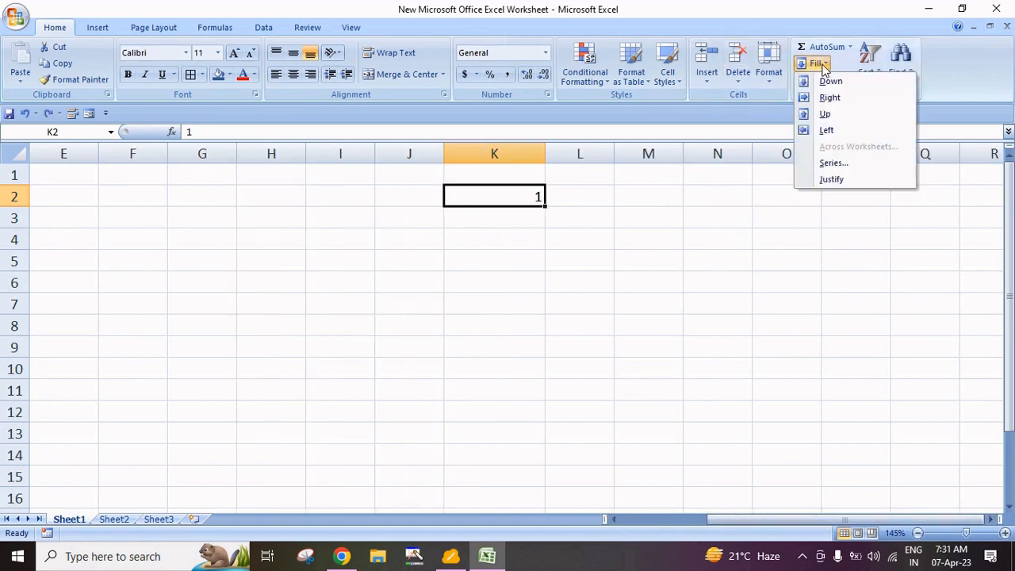
click(832, 163)
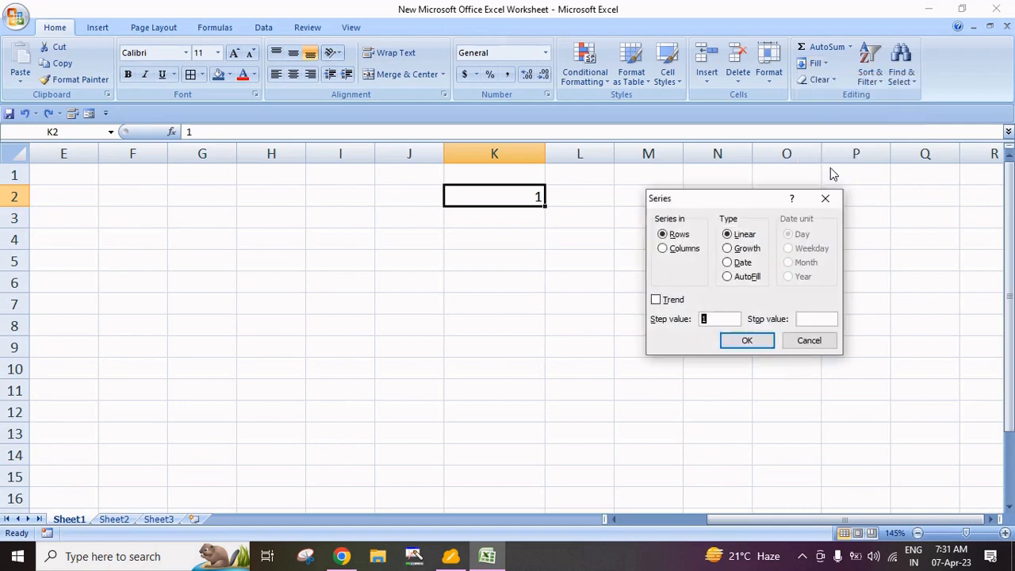
click(663, 249)
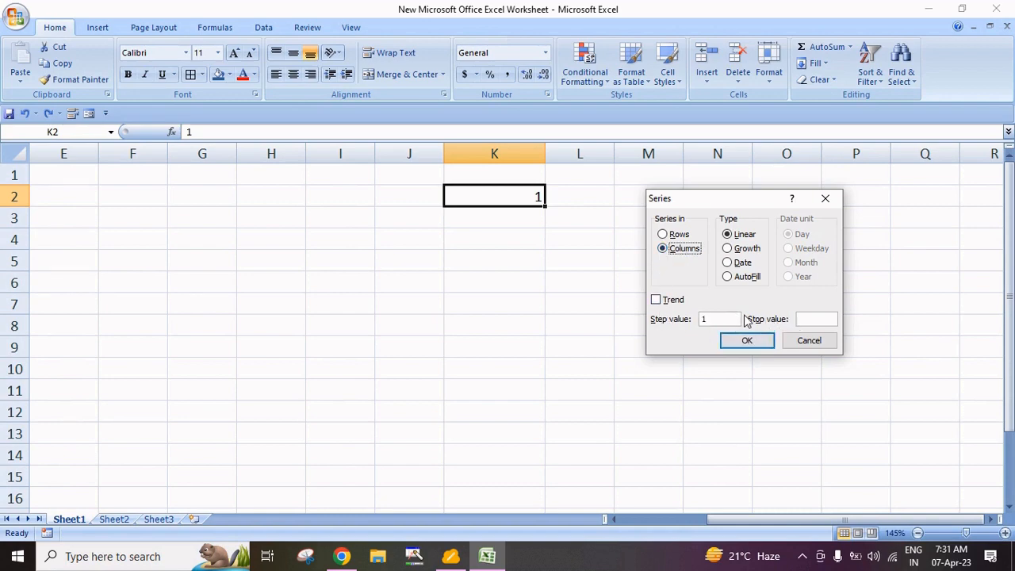
click(817, 318)
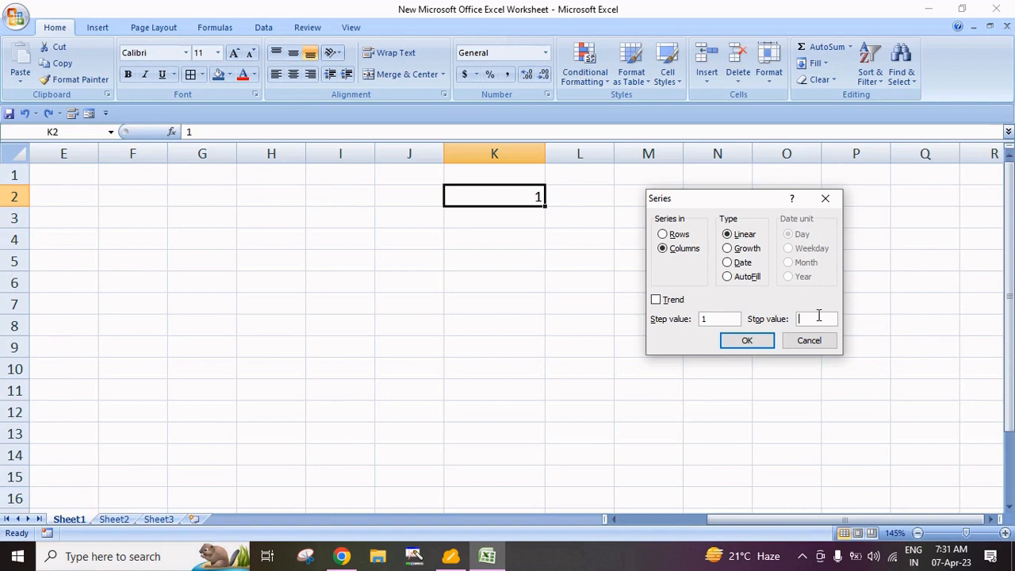
click(809, 340)
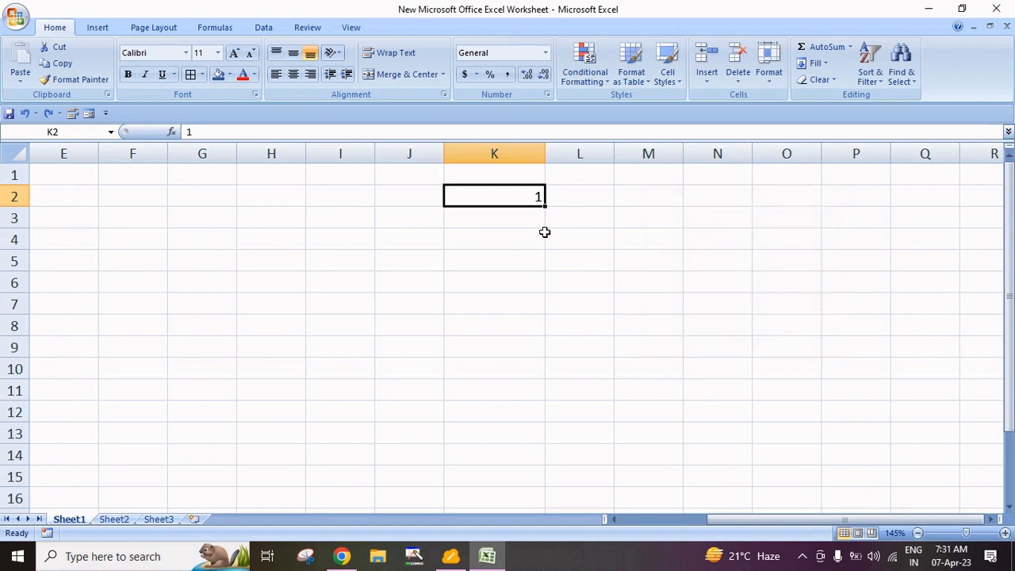
Enter 2 in K3 and 3 in K4, and clear K4 again.
click(517, 222)
text(2)
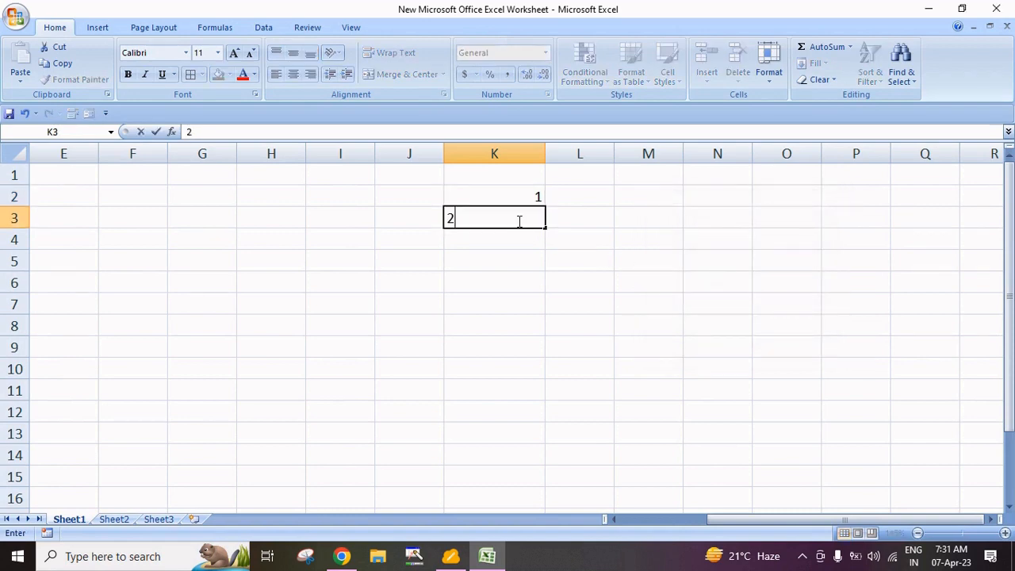
key(Return)
text(3)
key(Return)
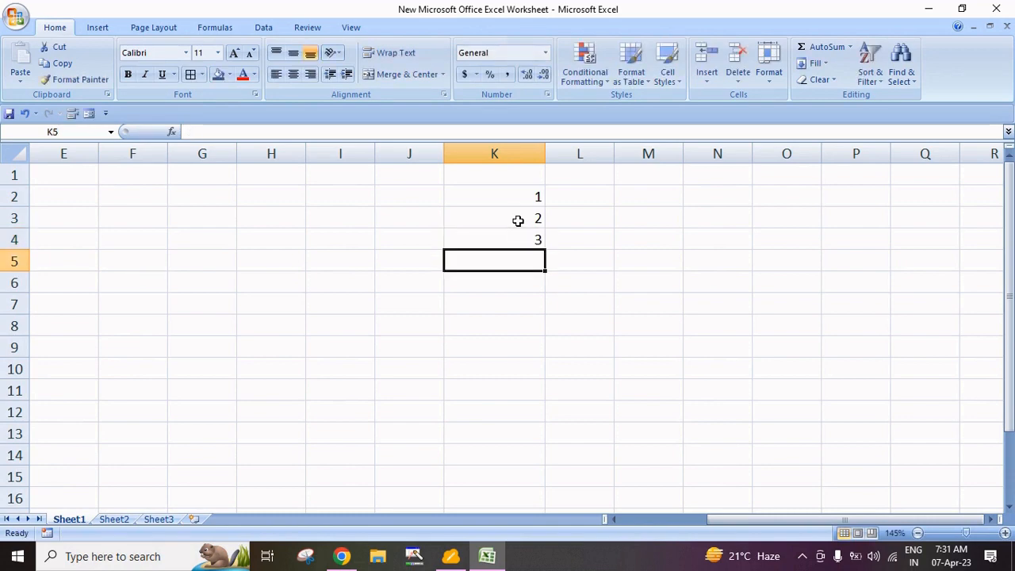
click(515, 231)
key(Delete)
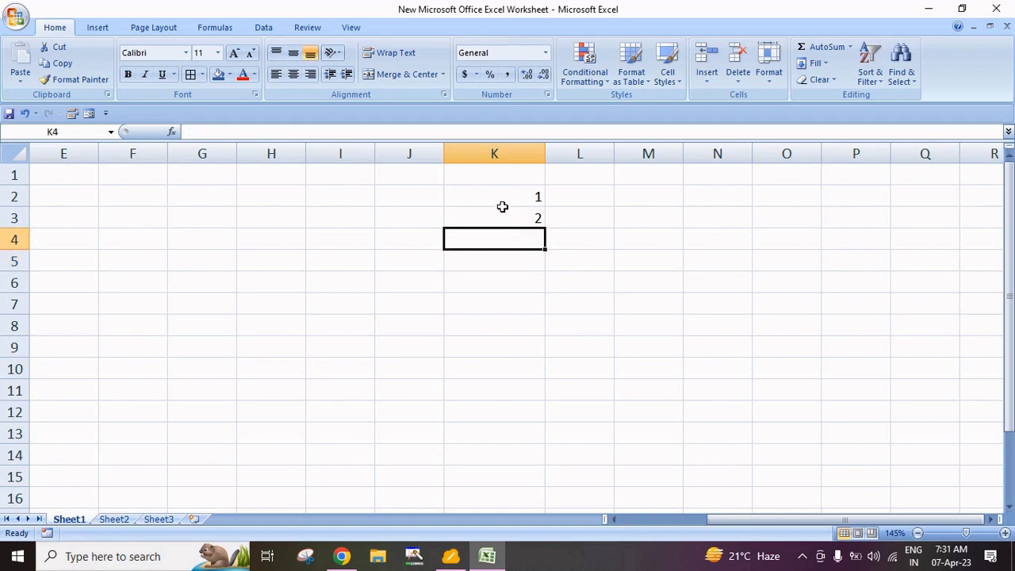
Extend the number series in K2:K3 down through K397 with AutoFill and undo the fill.
drag(502, 199, 544, 476)
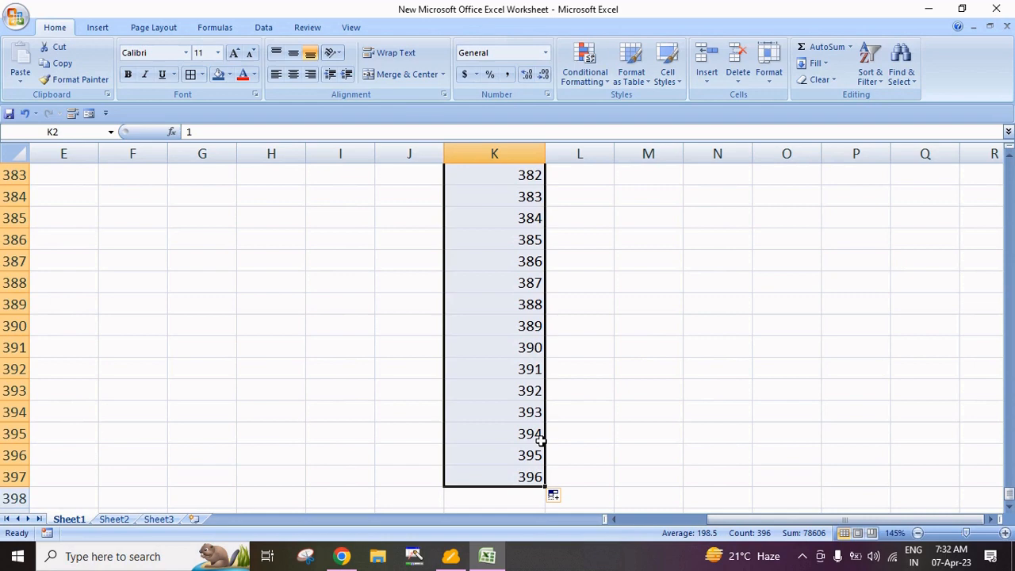
key(ctrl+z)
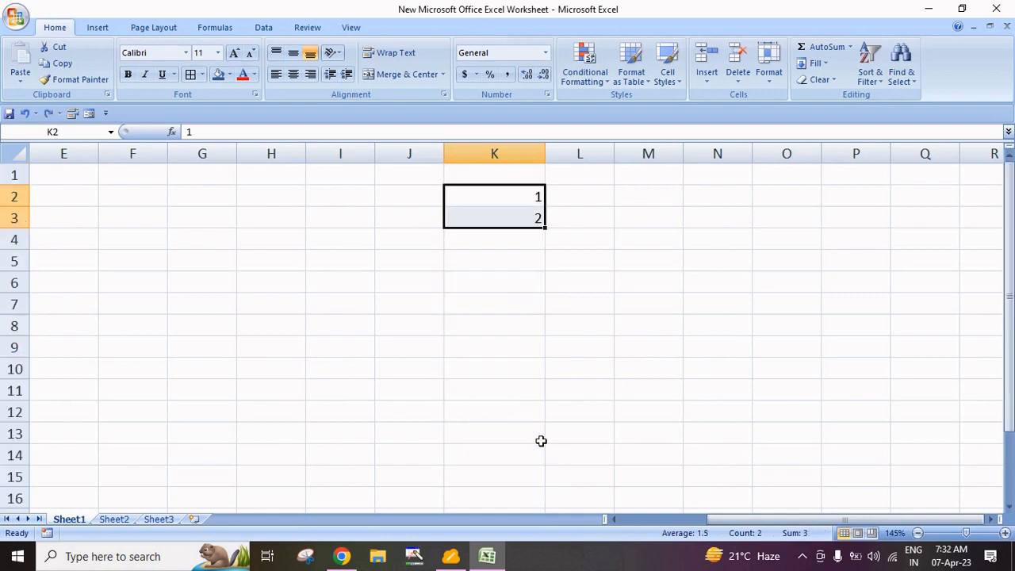
Clear K3 and select K2 as the starting cell of the series.
click(466, 218)
key(Delete)
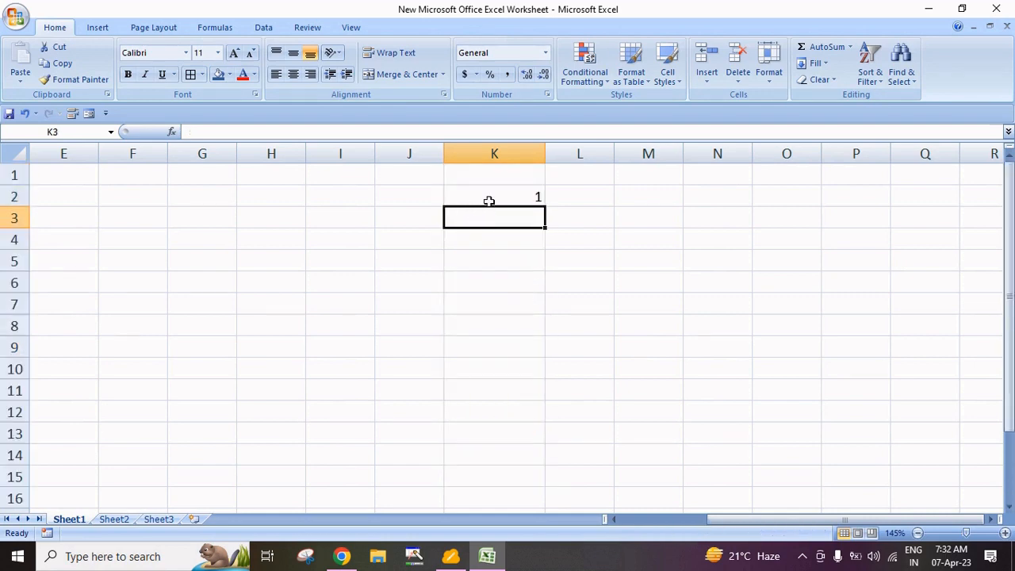
click(488, 200)
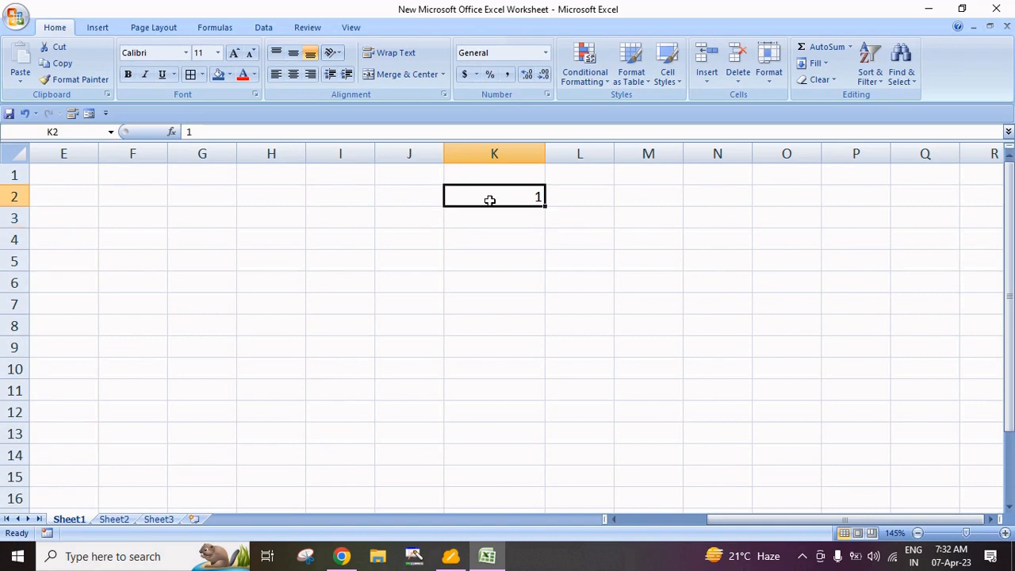
Fill a linear series in columns from K2 with step value 1 and stop value 1000.
click(823, 69)
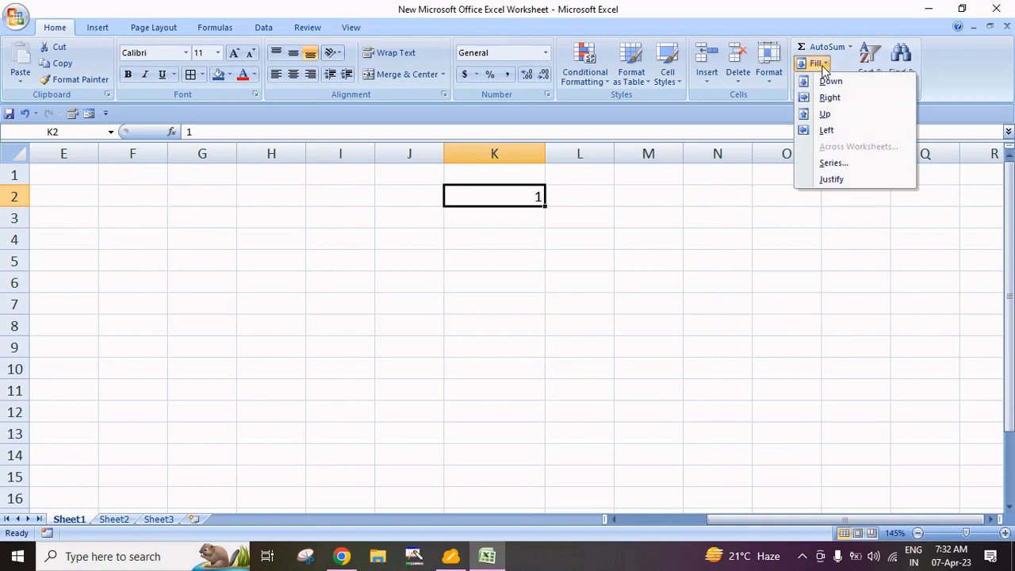
click(831, 162)
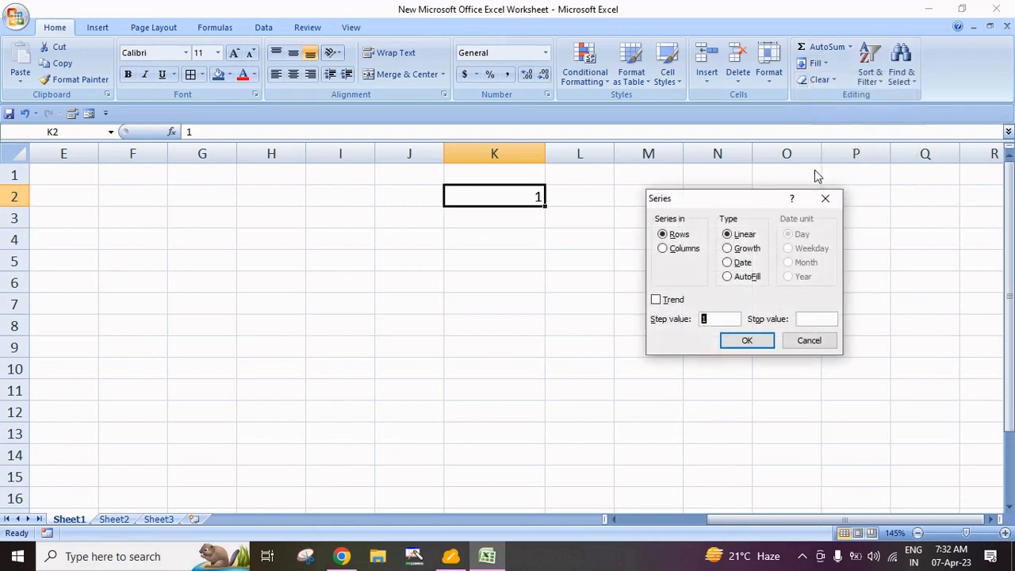
click(662, 249)
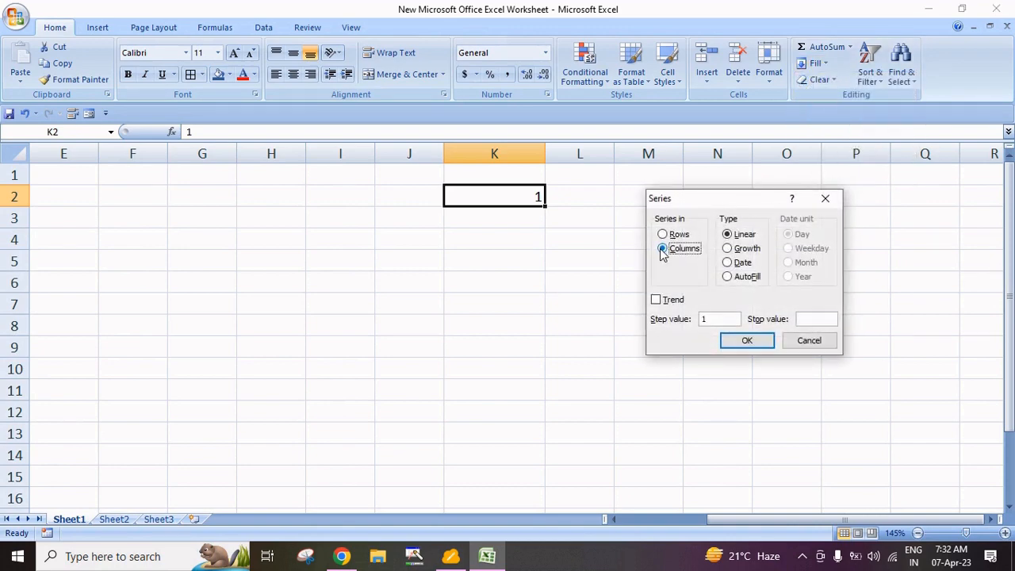
click(734, 238)
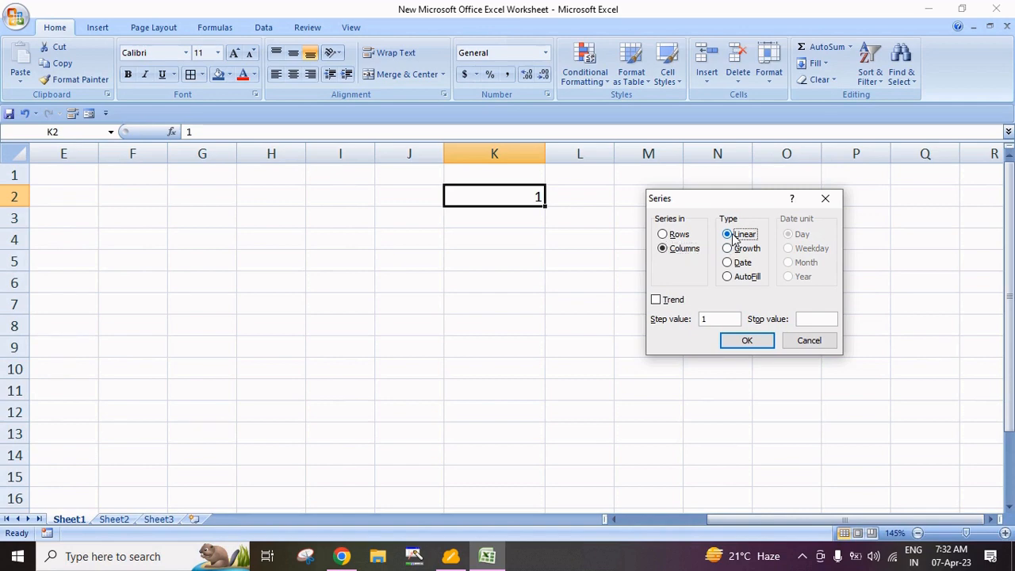
click(726, 319)
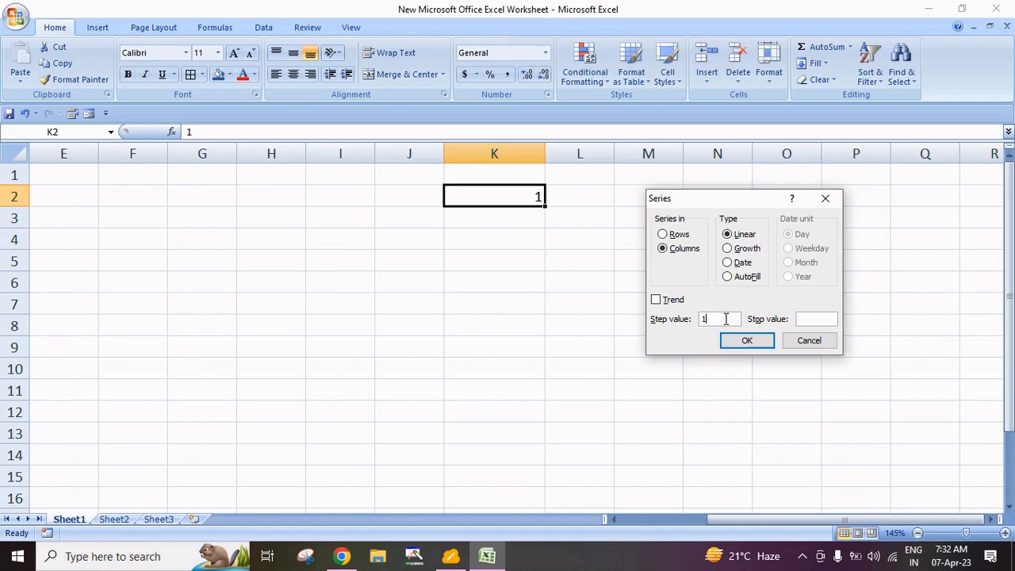
click(814, 320)
text(1000)
click(744, 340)
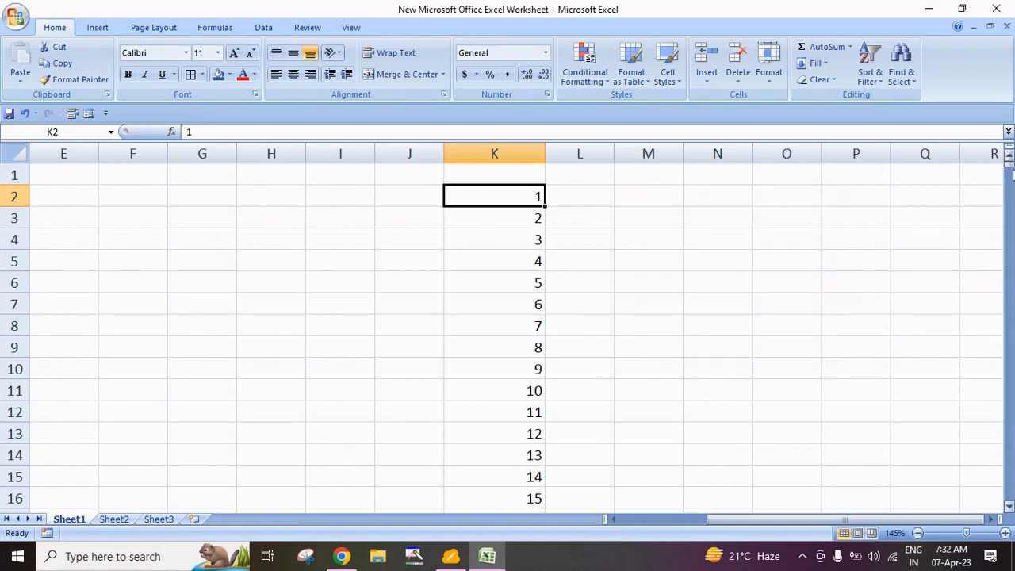
Check the filled series down to its end in column K and undo the series fill.
drag(1012, 175, 1012, 173)
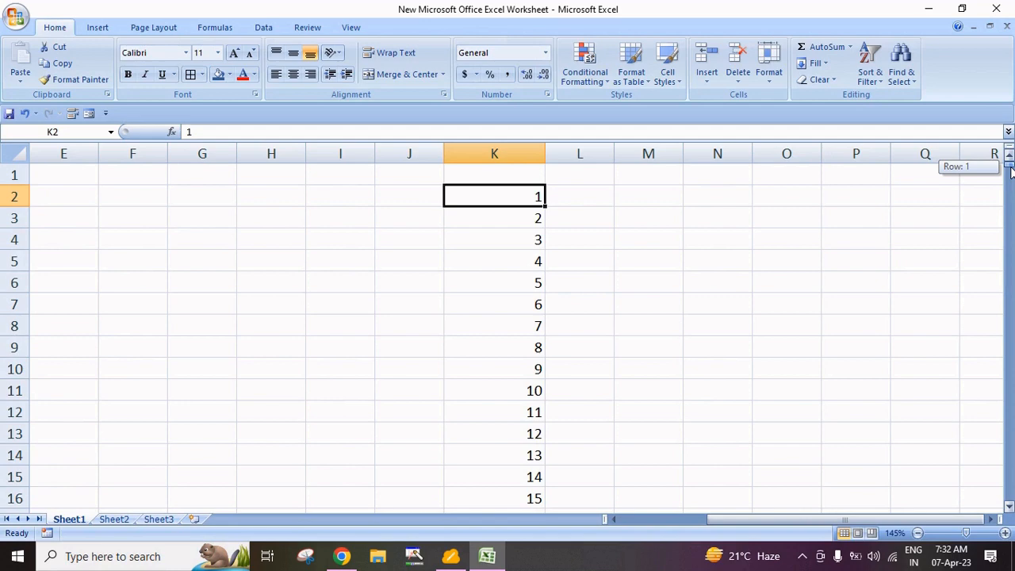
drag(1012, 173, 1011, 507)
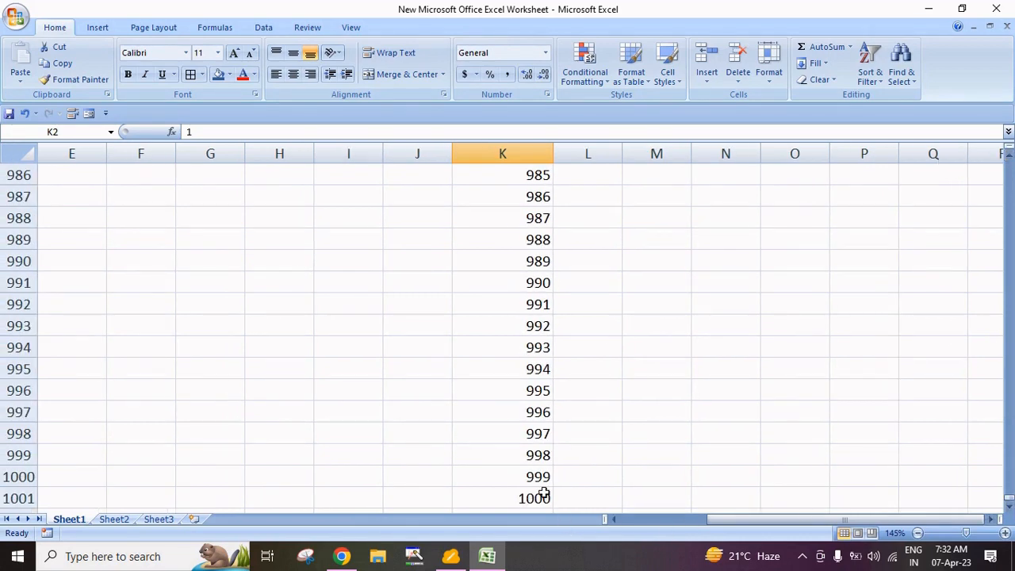
key(ctrl+BackSpace)
click(817, 63)
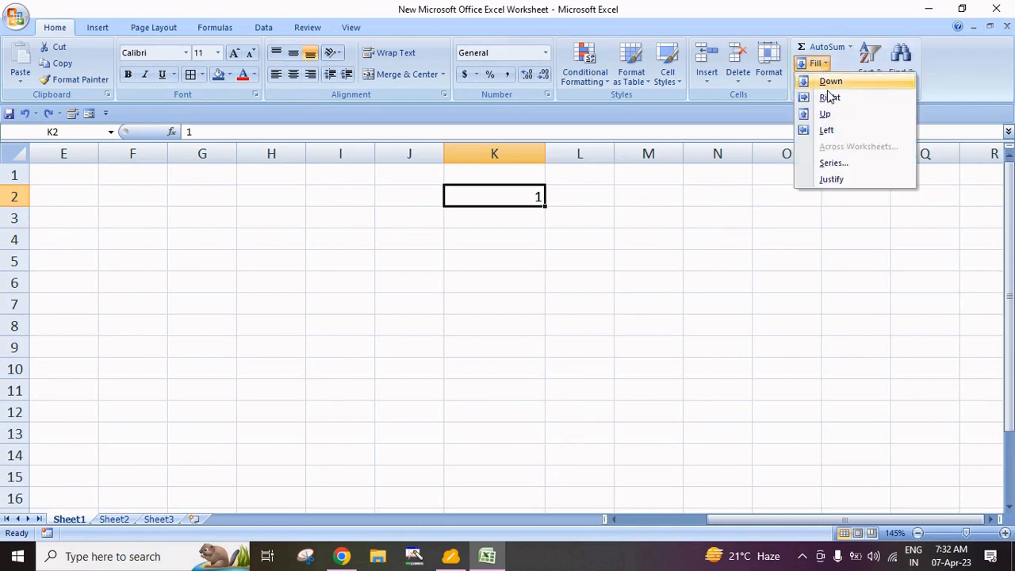
click(833, 163)
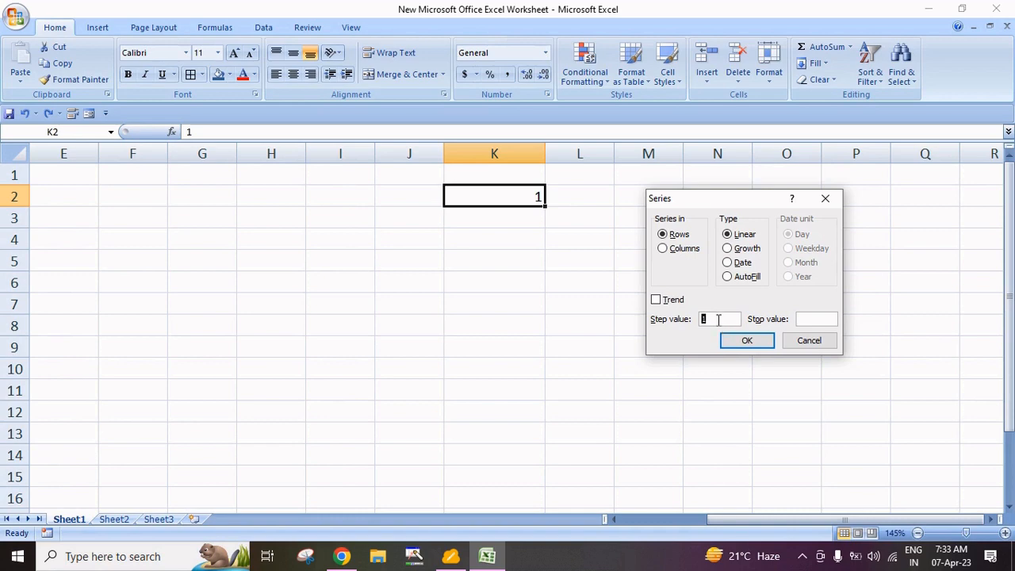
click(808, 342)
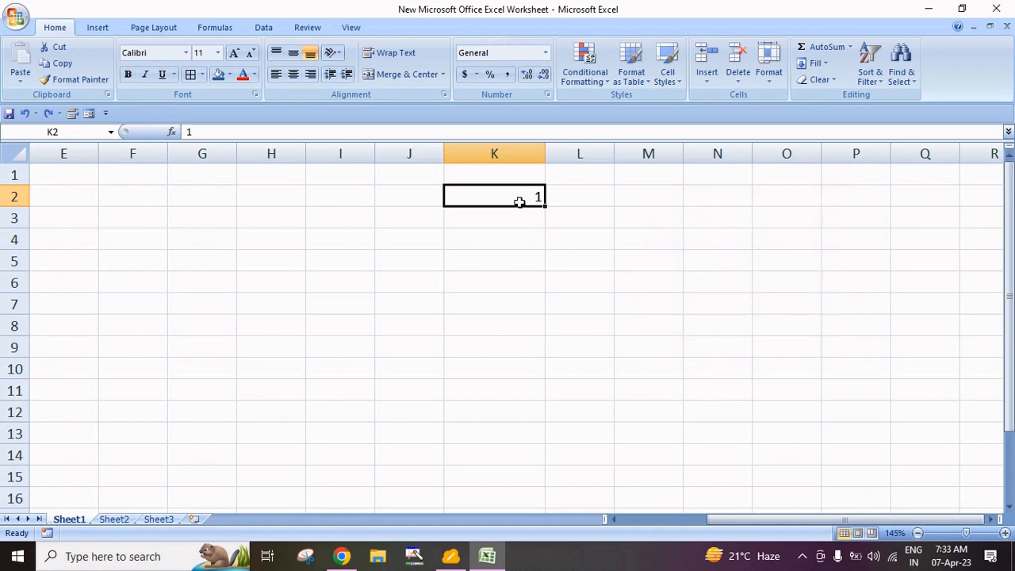
Enter 3 in K2 and replace it with 1.
text(3)
key(Return)
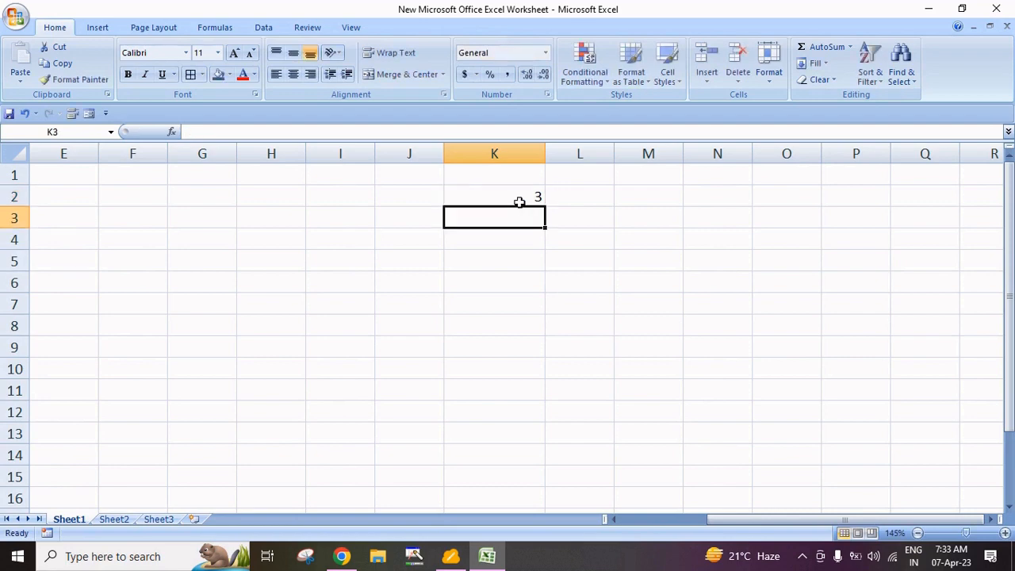
click(520, 203)
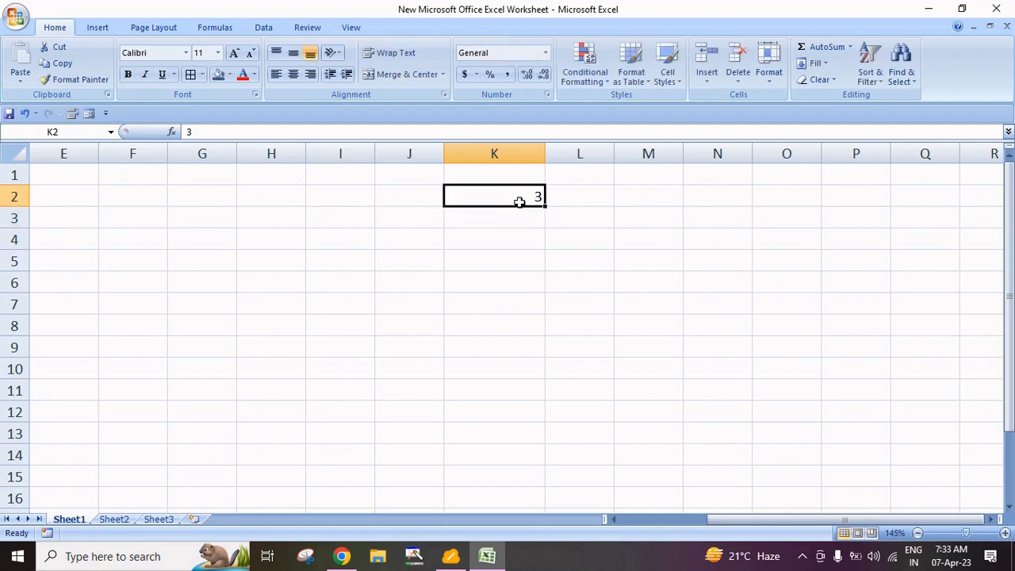
text(1)
key(Return)
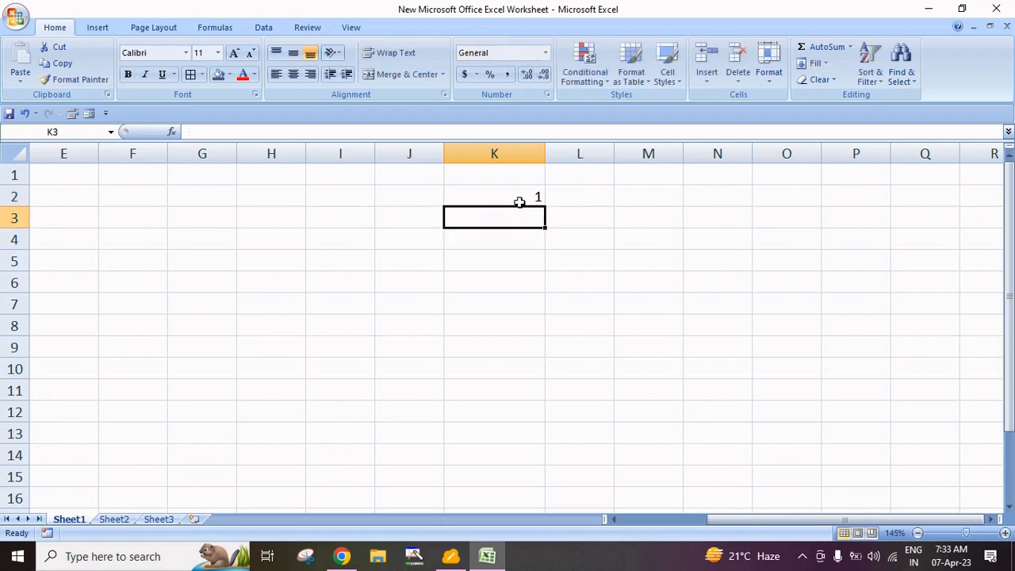
Fill a linear series in columns from K2 with step value 3 and stop value 50.
click(519, 202)
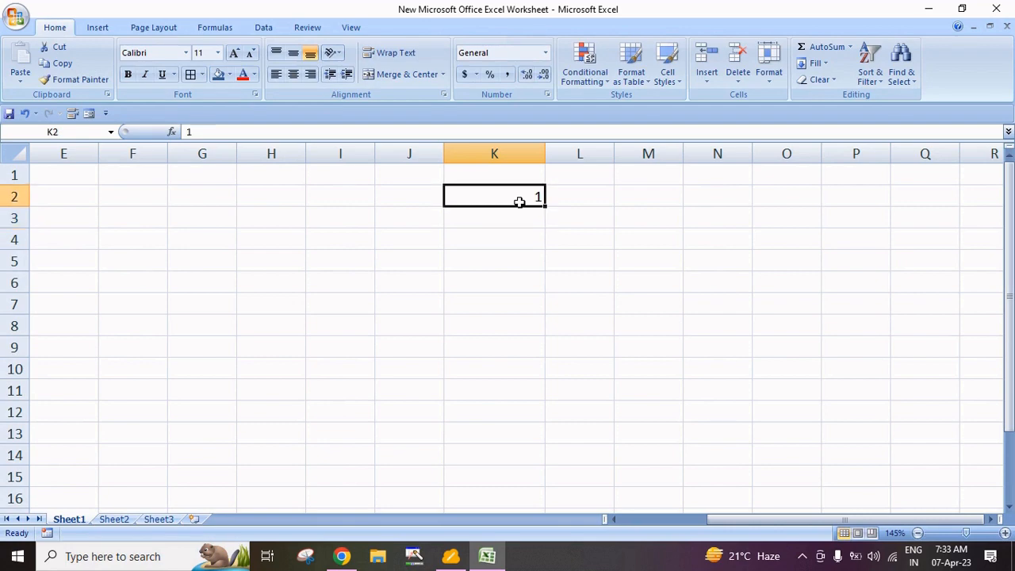
click(814, 64)
click(833, 163)
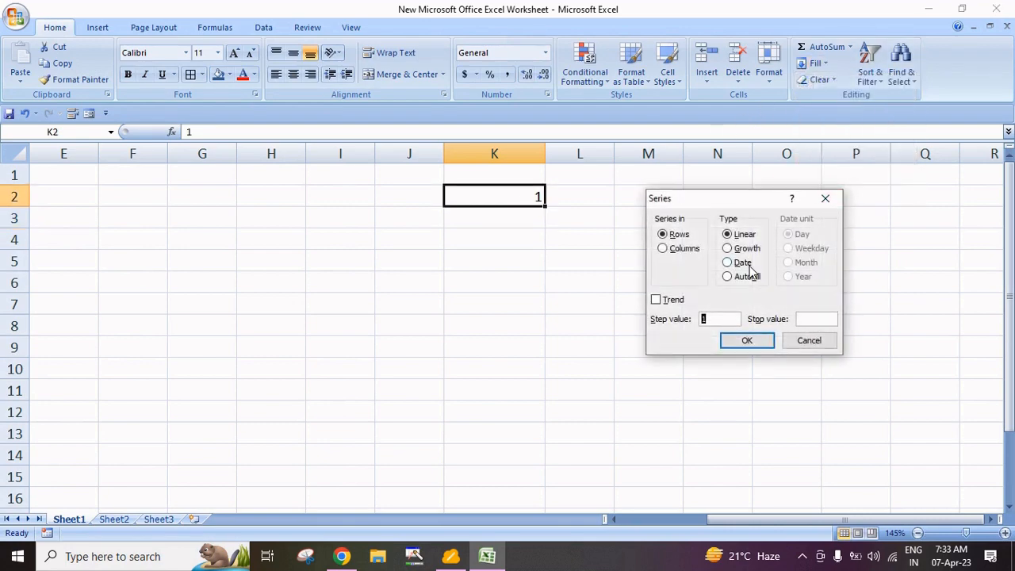
click(663, 249)
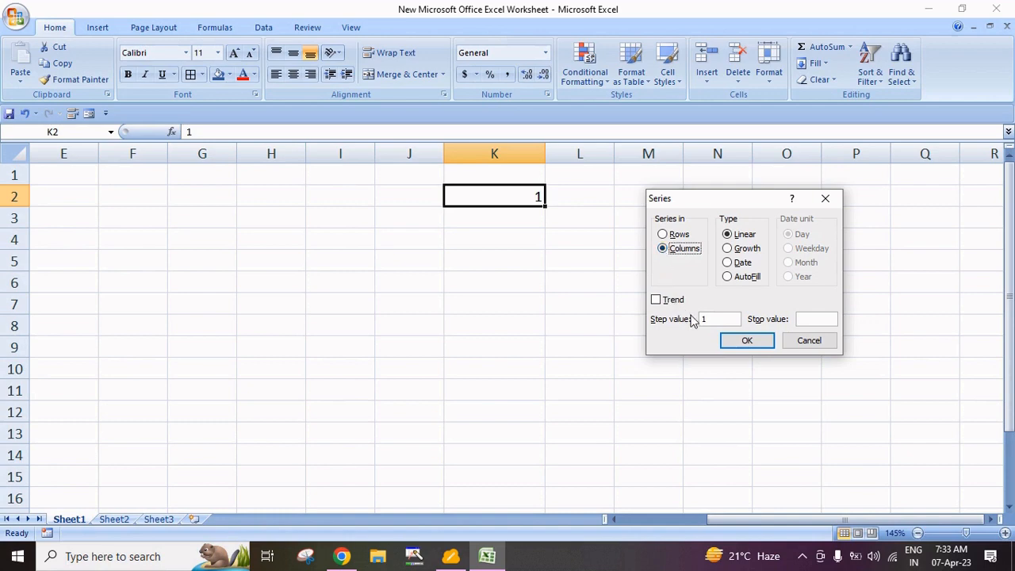
click(706, 319)
double_click(720, 318)
text(3)
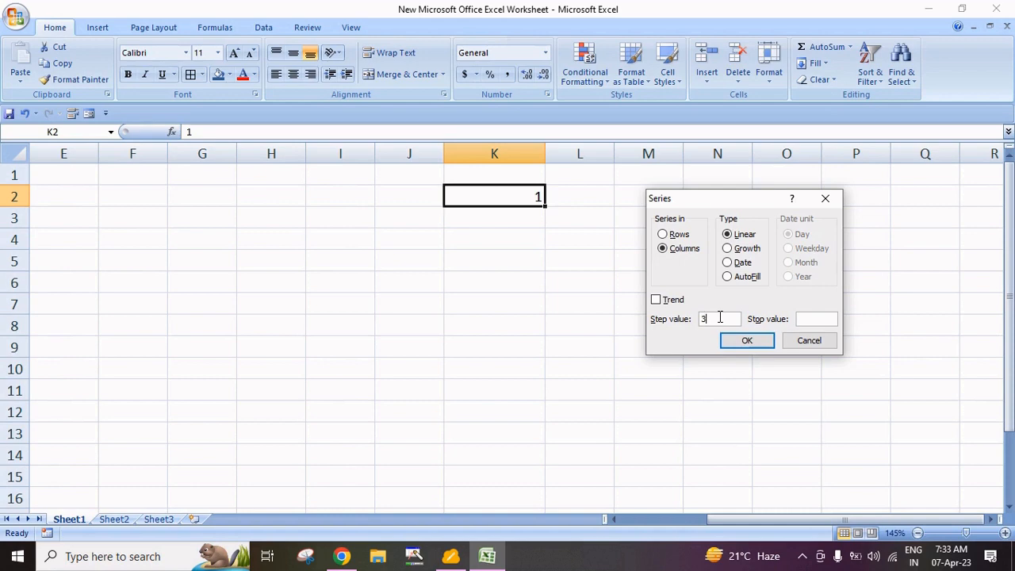
click(821, 319)
text(50)
click(741, 343)
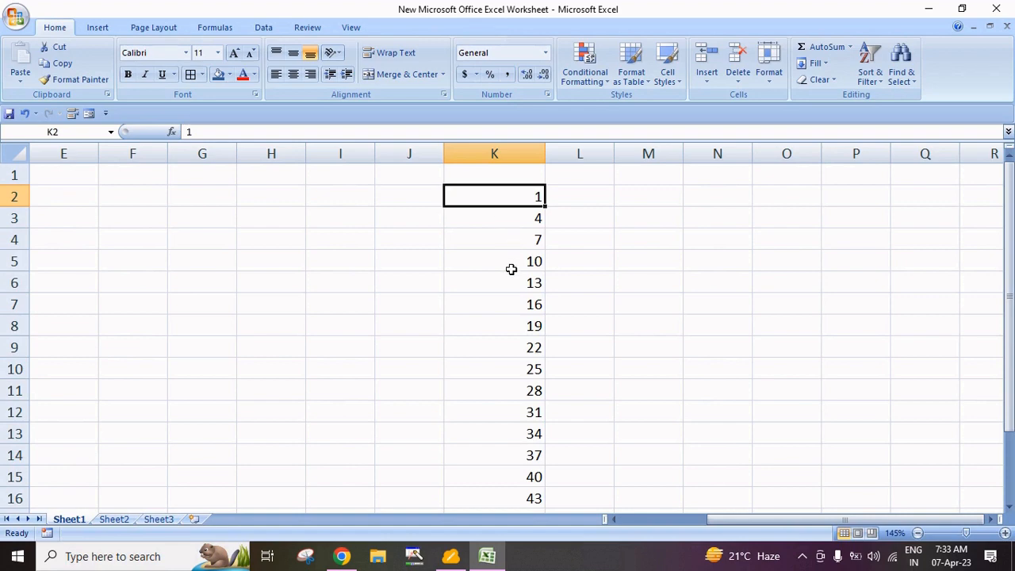
Check the step-3 series down column K and undo the series fill.
scroll(512, 270, down, 2)
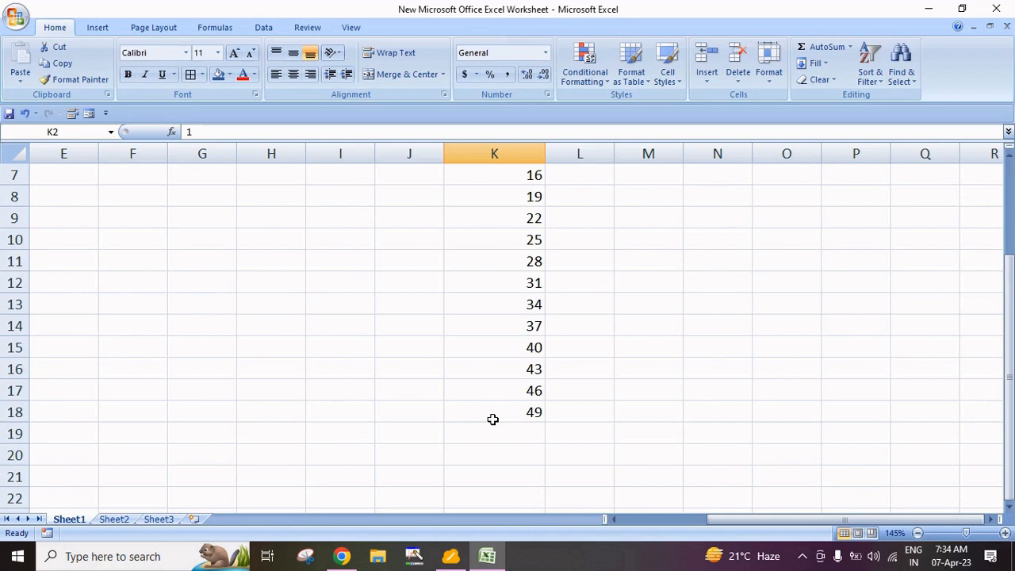
scroll(492, 418, up, 2)
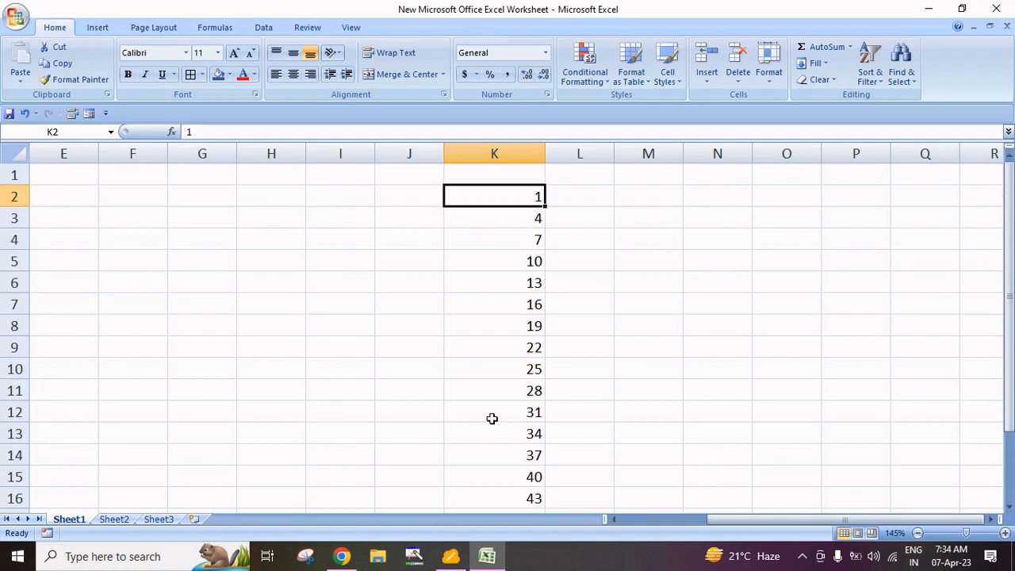
key(ctrl+z)
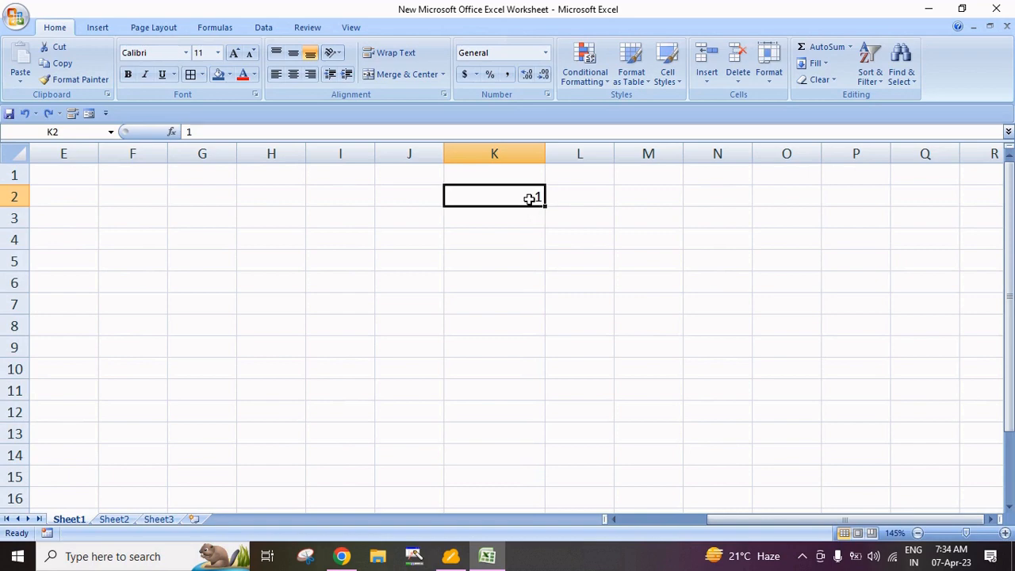
Enter 2 in K2 and select the cell again.
text(2)
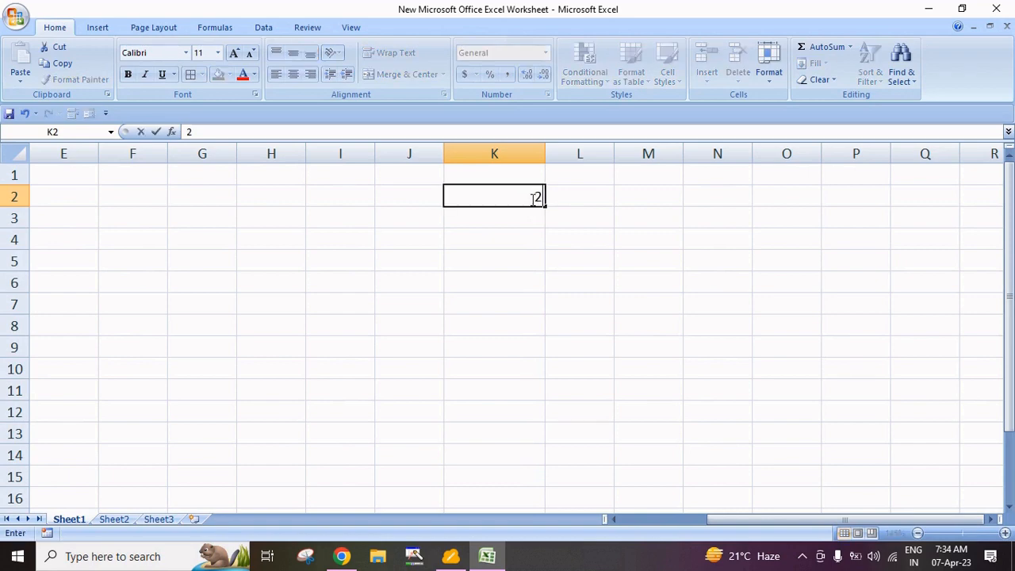
key(Return)
click(524, 199)
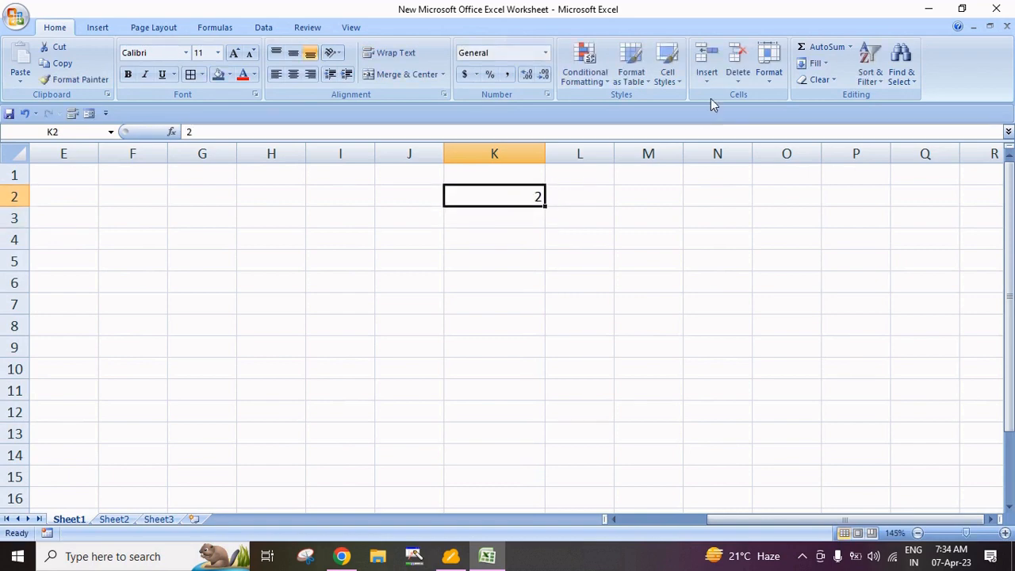
Fill a linear series in columns from K2 with step value 2 and stop value 50.
click(814, 64)
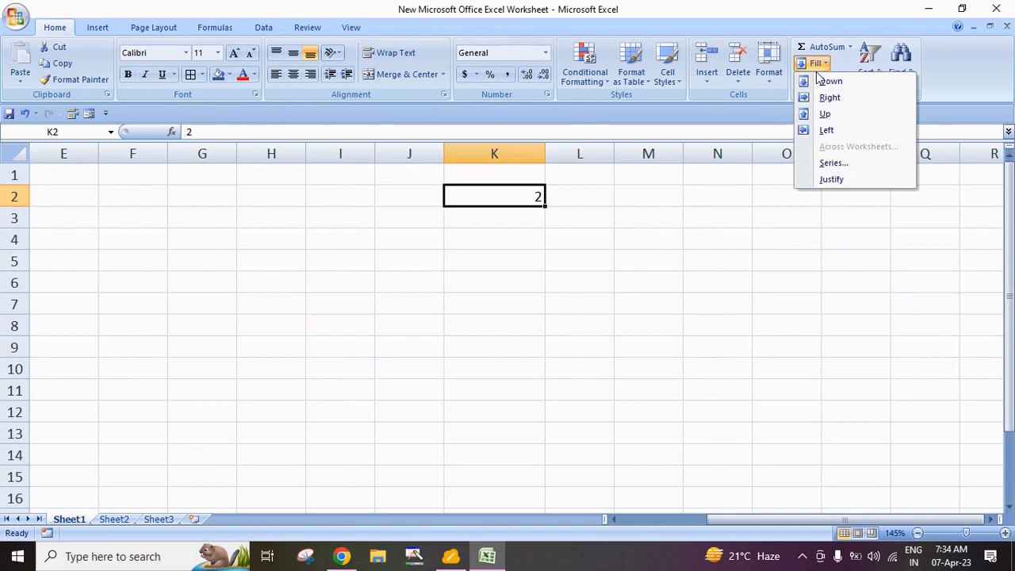
click(829, 164)
click(678, 252)
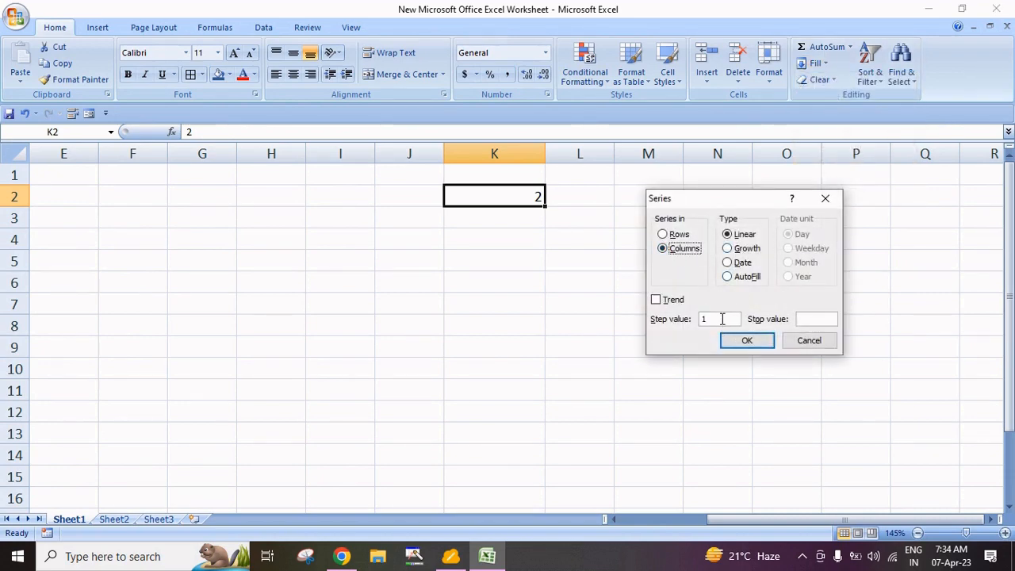
click(723, 319)
key(BackSpace)
text(2)
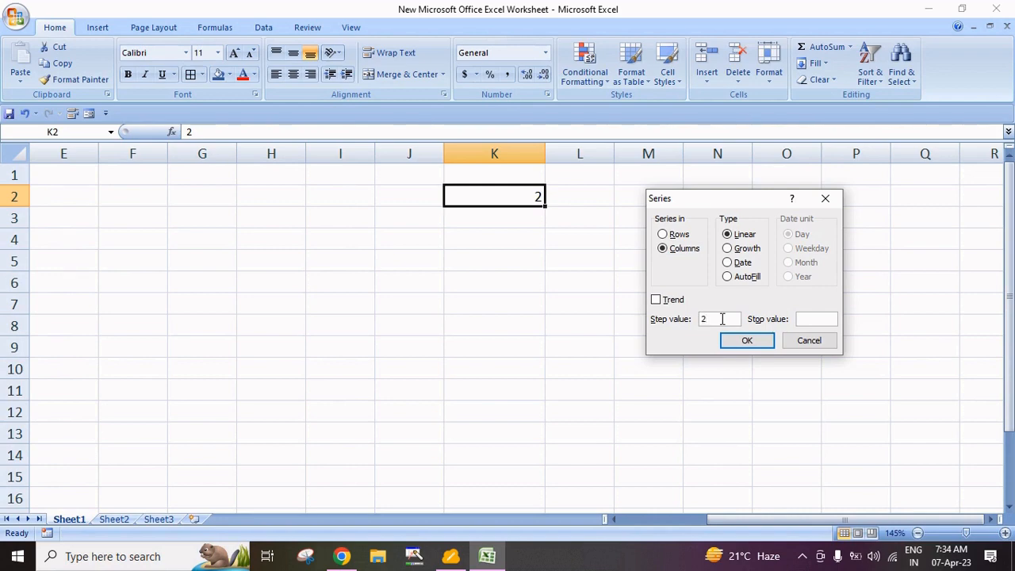
click(816, 319)
text(50)
click(730, 343)
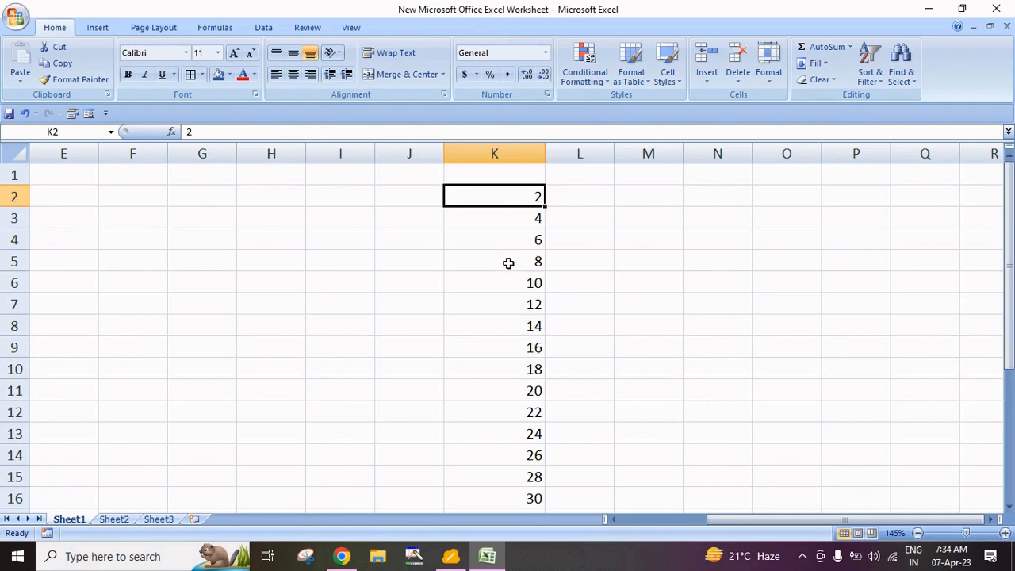
Check the step-2 series down column K and undo the series fill.
scroll(494, 328, down, 6)
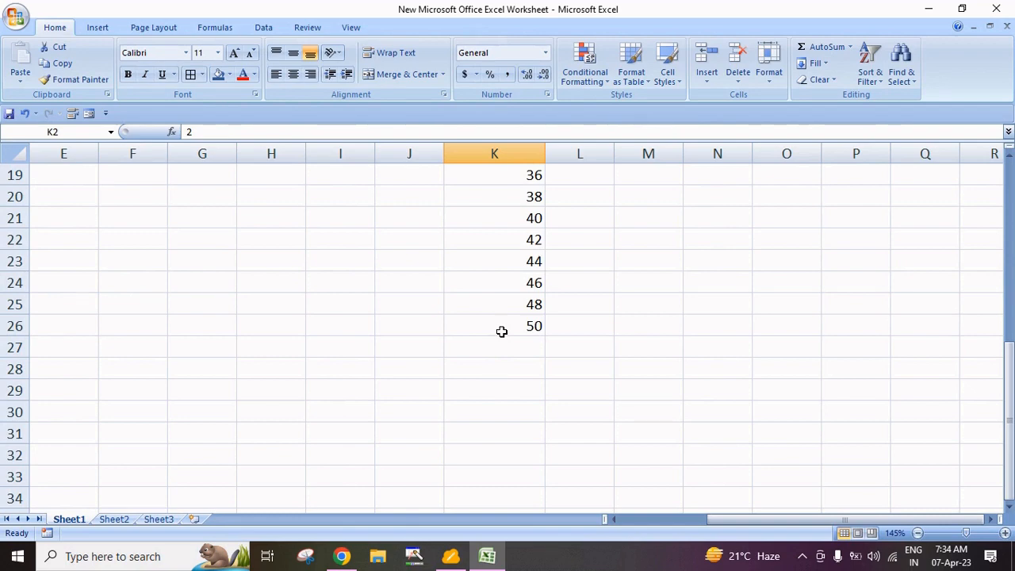
scroll(501, 330, up, 6)
key(ctrl+z)
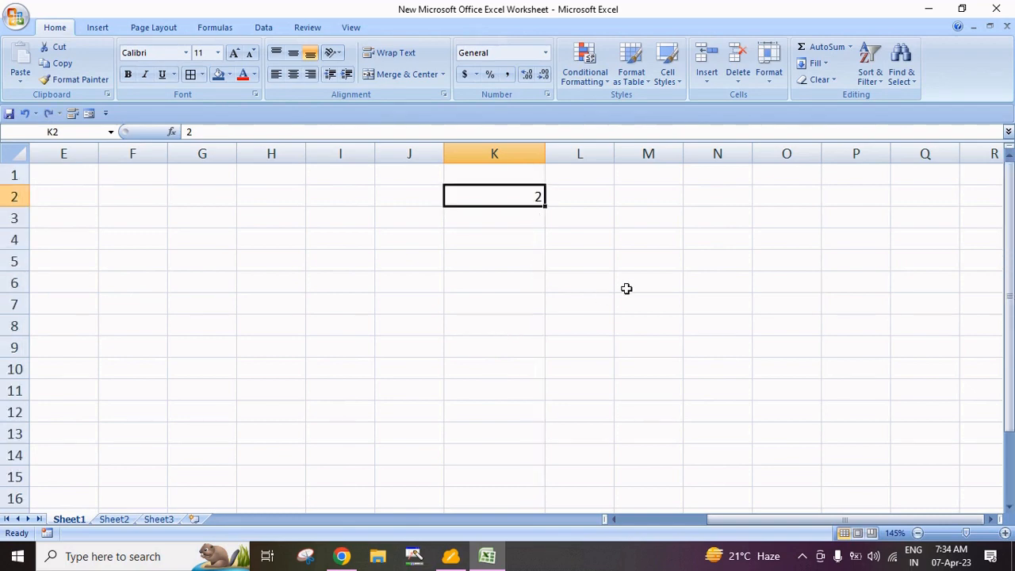
Fill a growth series in columns from K2 with step value 2 and stop value 100, and undo the fill.
click(824, 65)
click(829, 161)
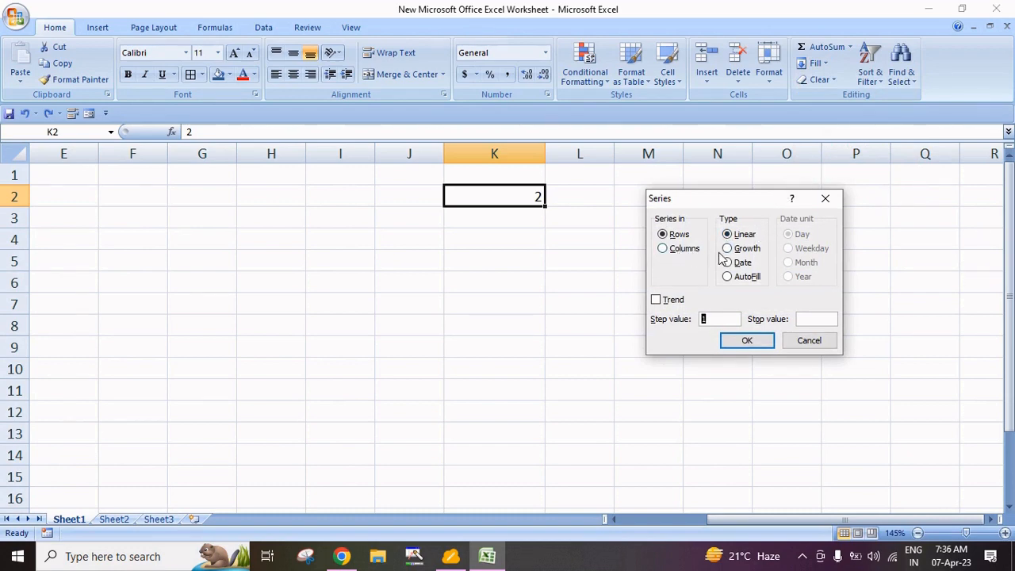
click(731, 250)
click(681, 249)
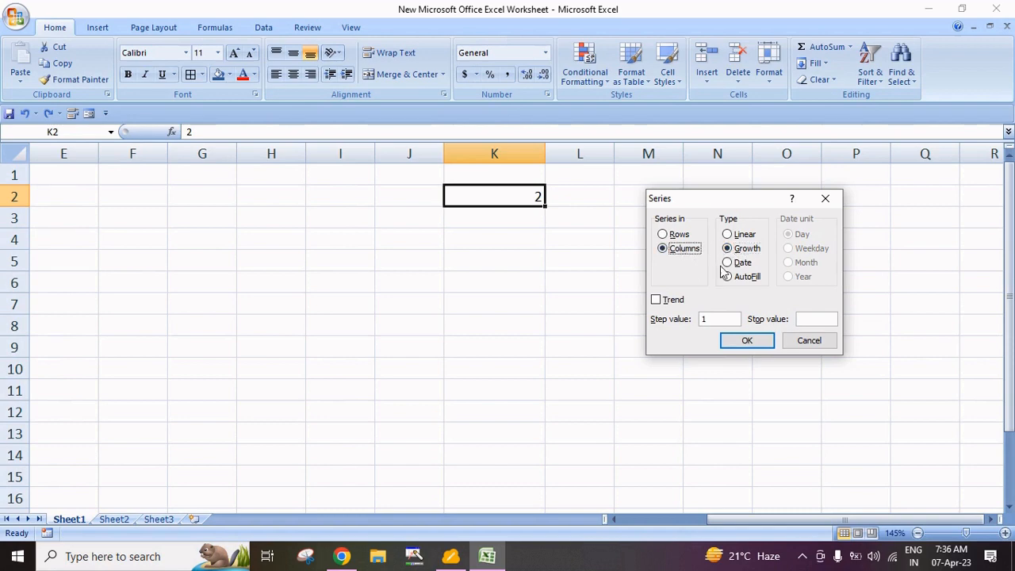
click(716, 318)
key(BackSpace)
text(2)
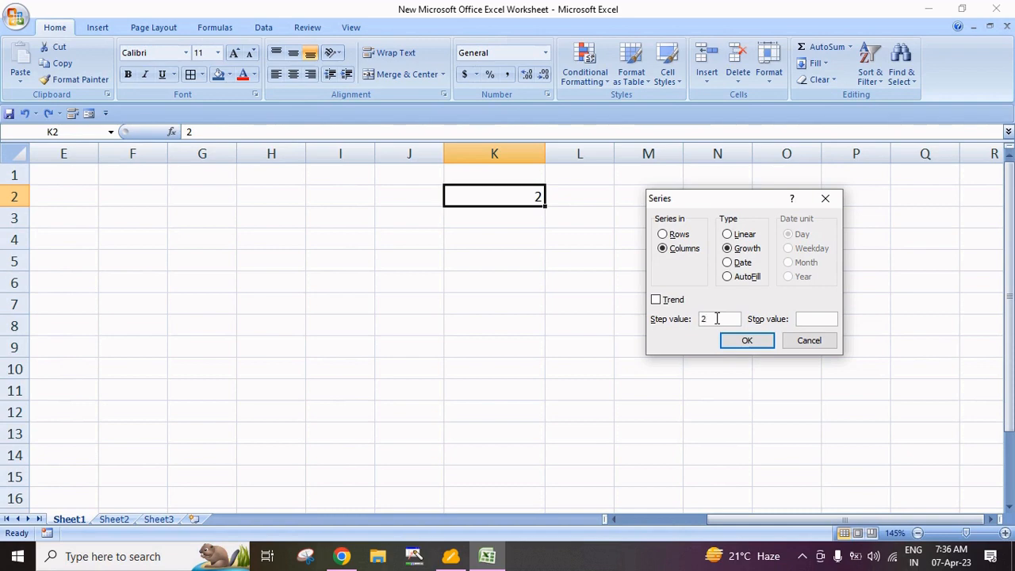
click(809, 319)
text(100)
click(751, 343)
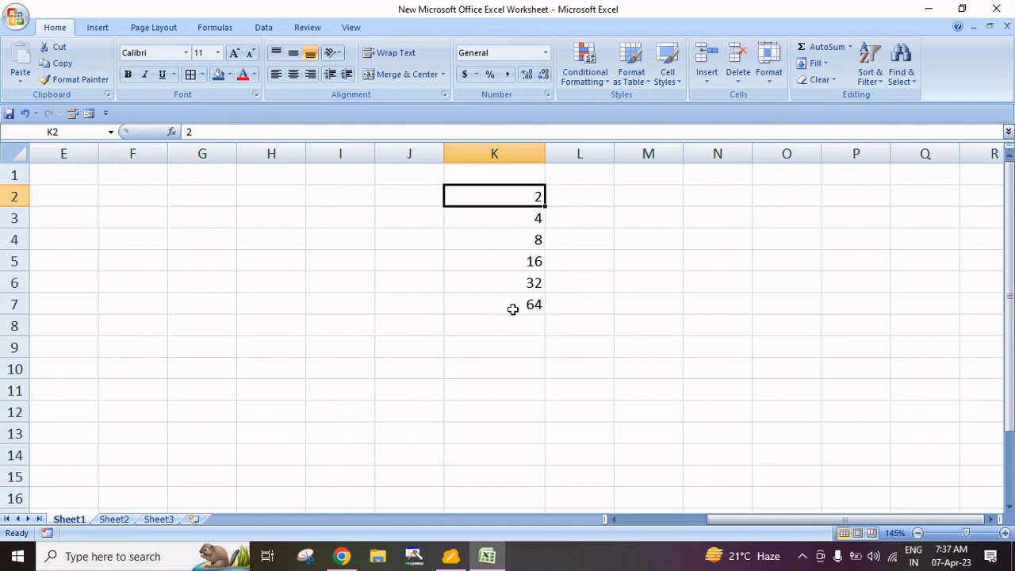
key(ctrl+z)
Fill a growth series in columns from K2 with step value 3 and stop value 500.
click(819, 63)
click(830, 163)
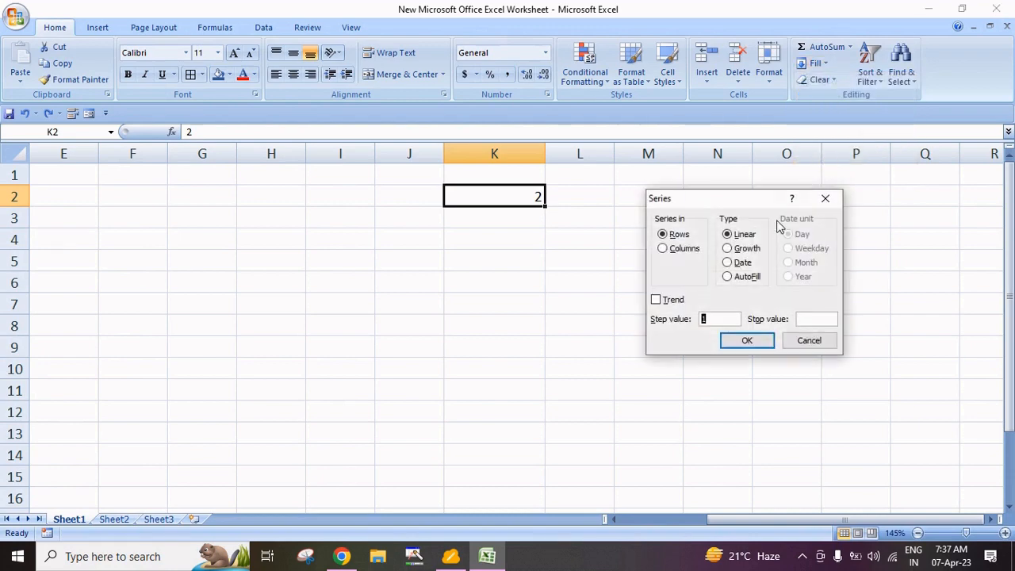
click(728, 248)
click(663, 249)
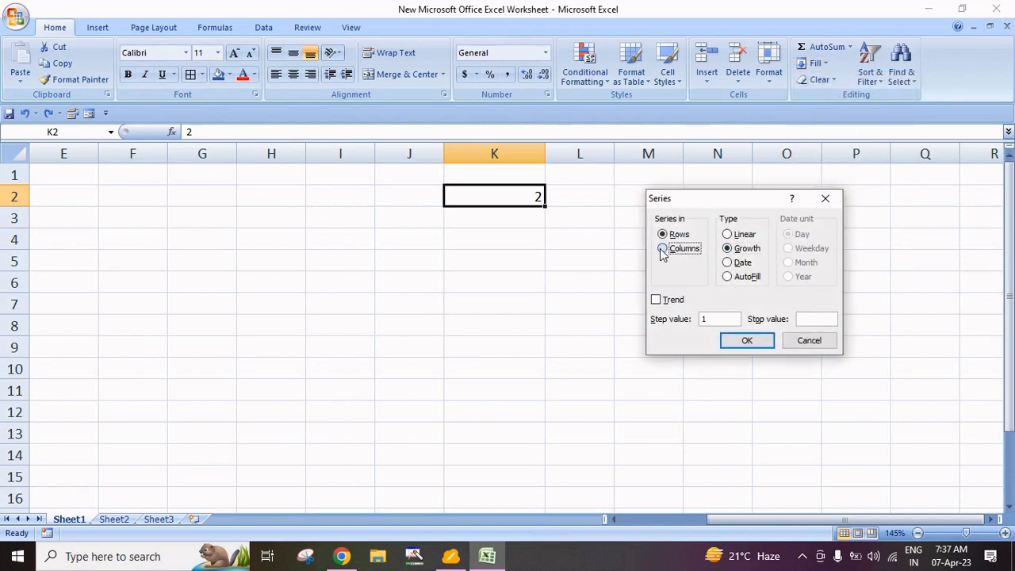
click(712, 320)
key(BackSpace)
text(3)
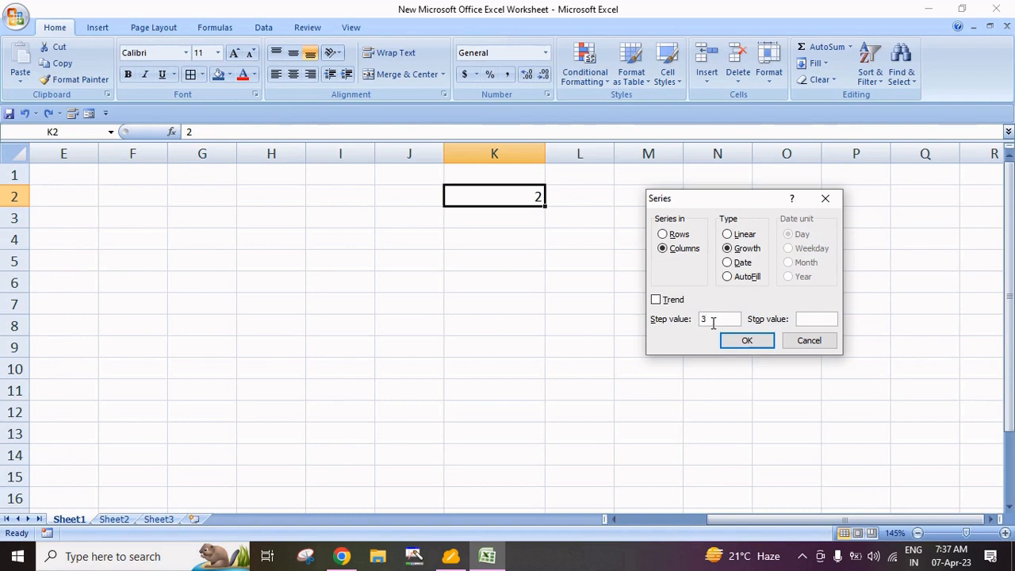
click(814, 317)
text(500)
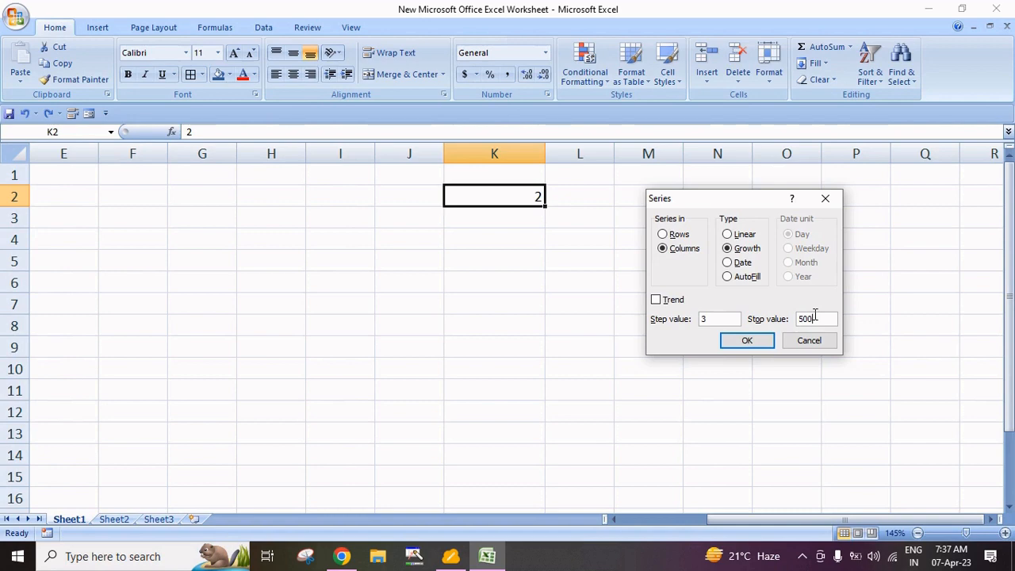
click(745, 341)
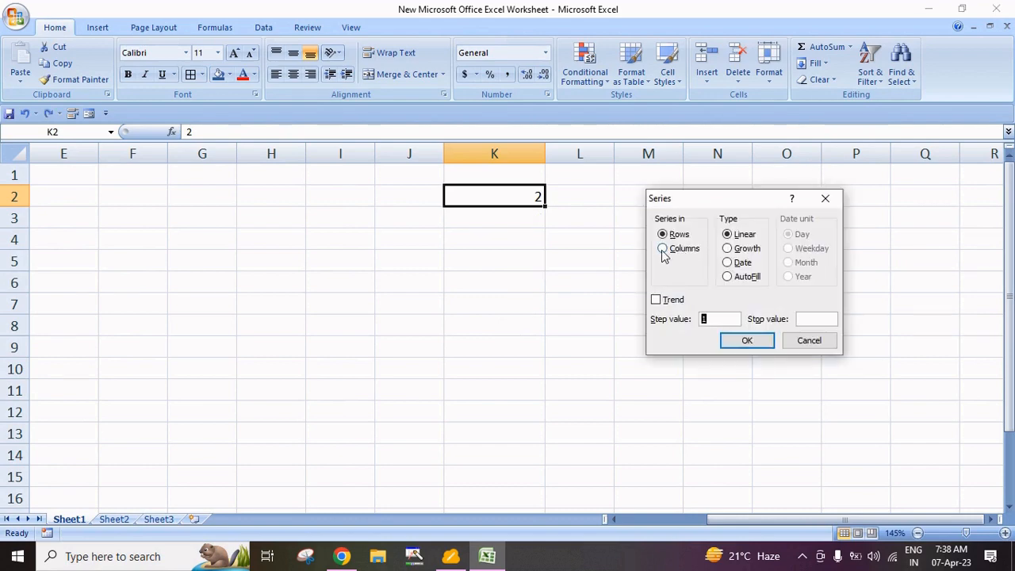
click(663, 249)
click(662, 236)
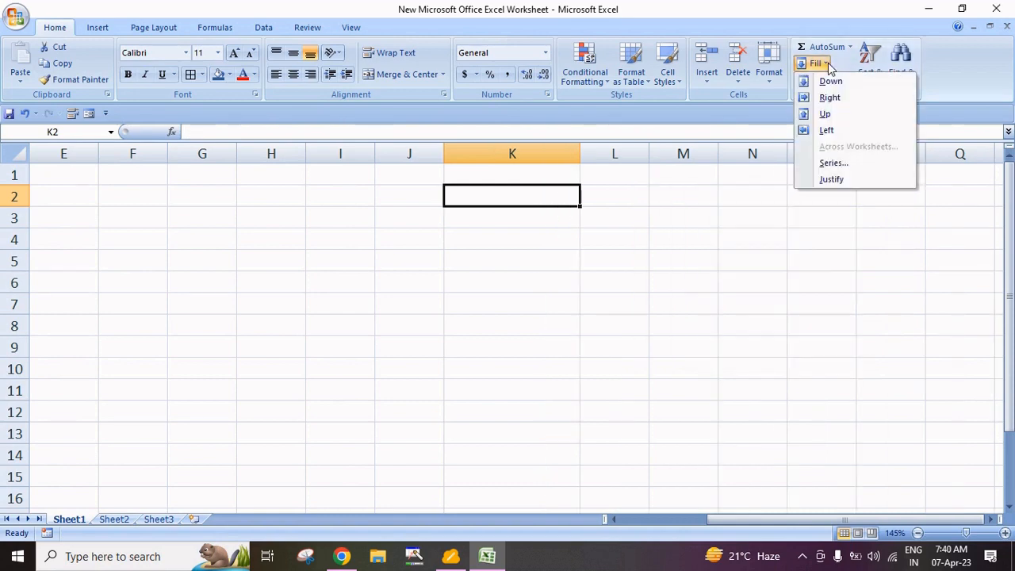
click(822, 163)
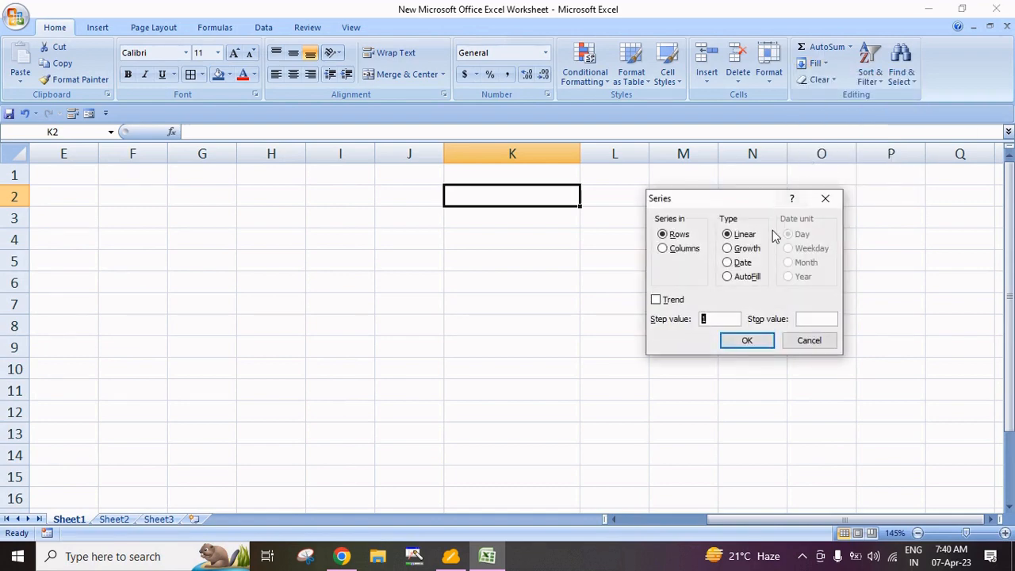
click(727, 264)
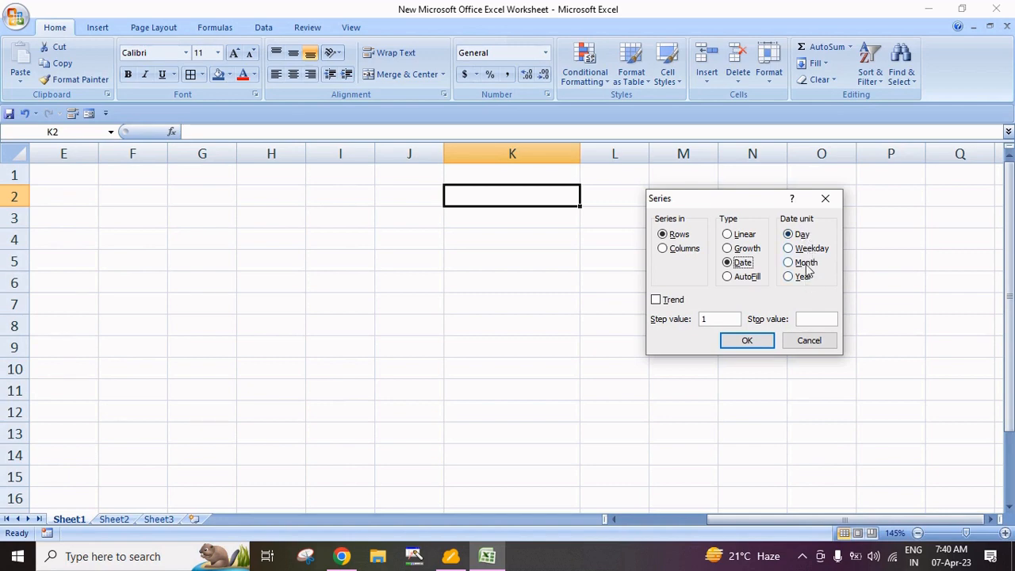
click(666, 249)
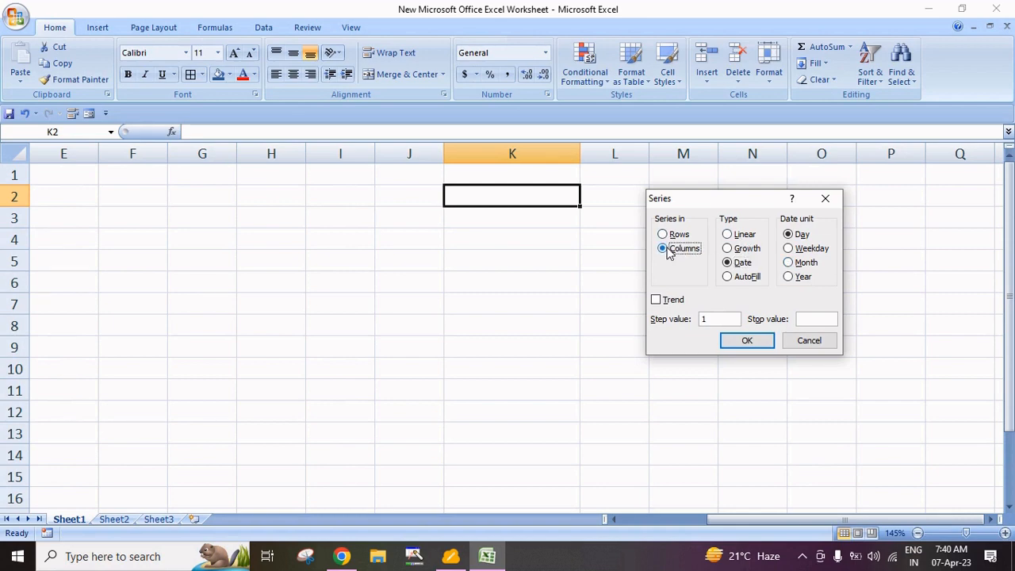
click(803, 342)
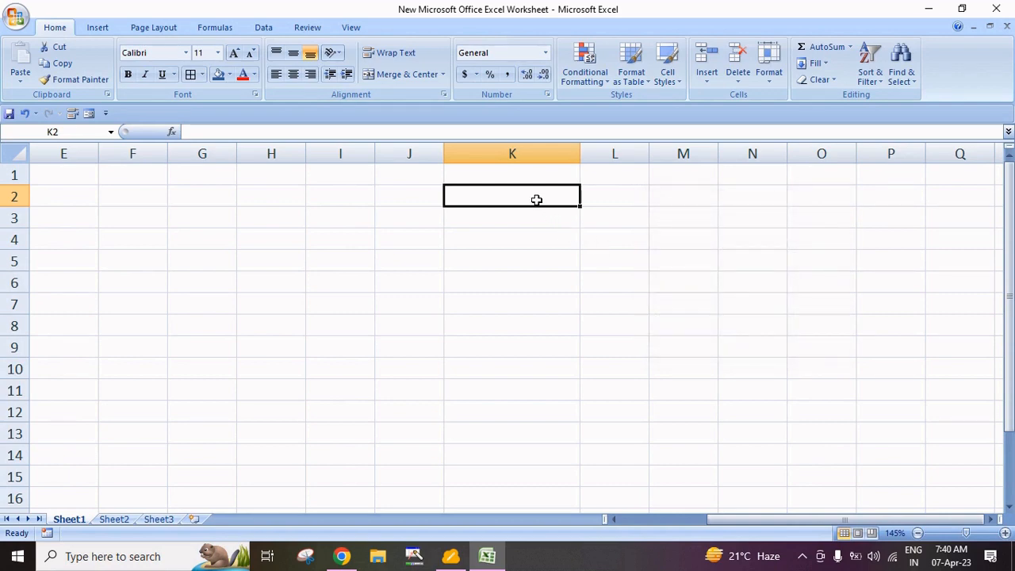
Enter the date 07-04-2023 in K2 and narrow column K to fit it more closely.
text(07-)
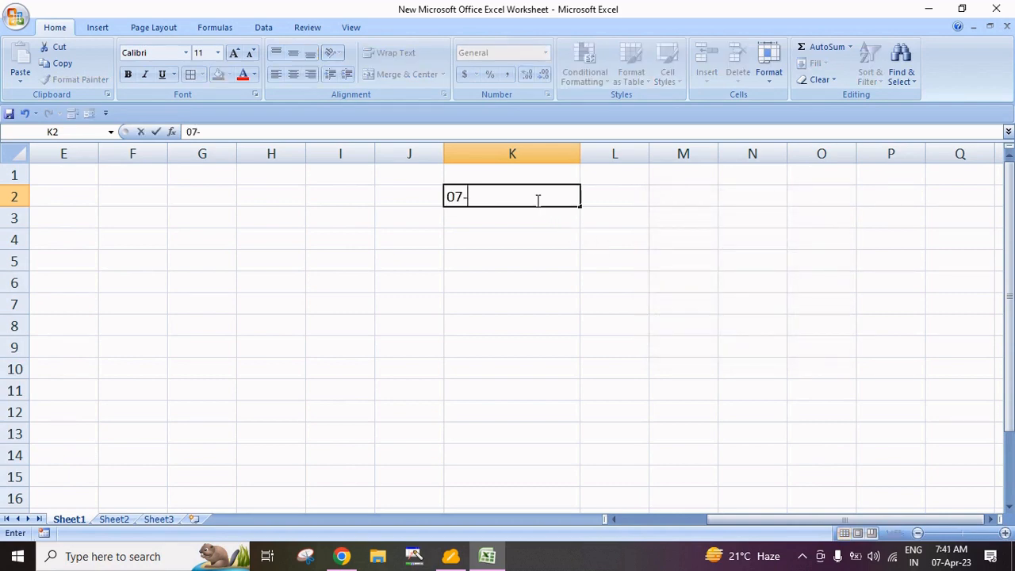
text(04-2023)
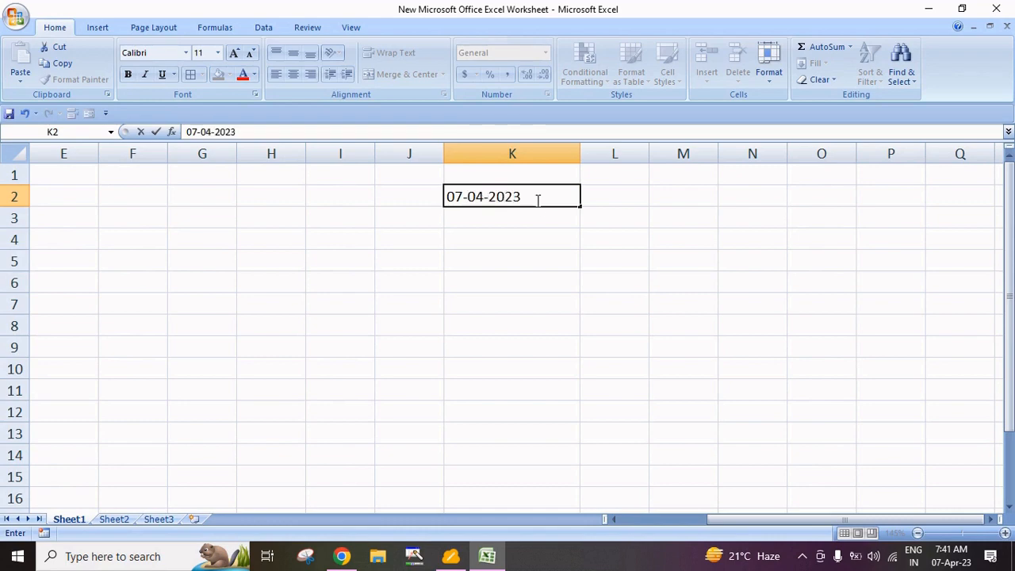
key(Return)
click(537, 198)
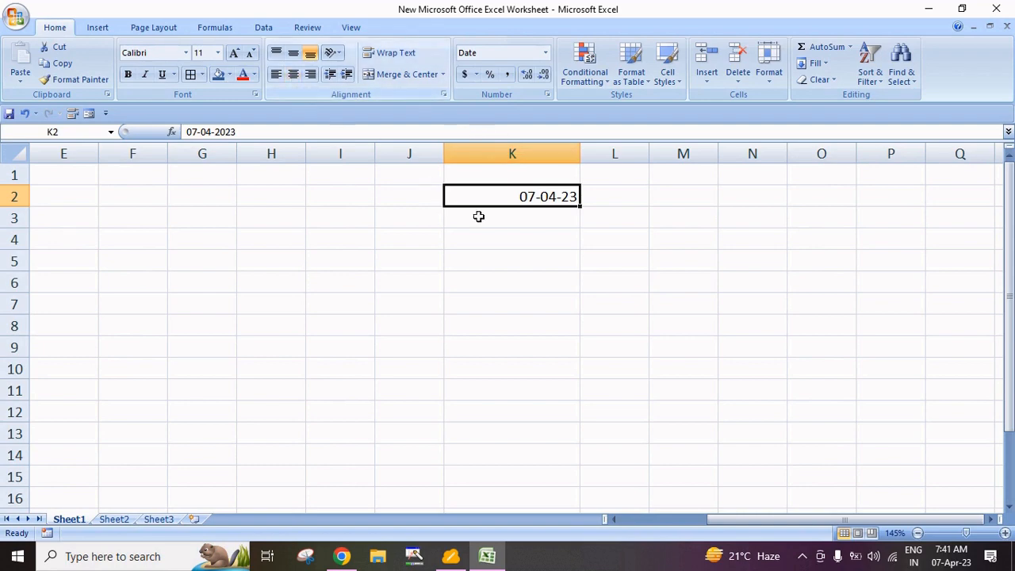
drag(579, 156, 524, 154)
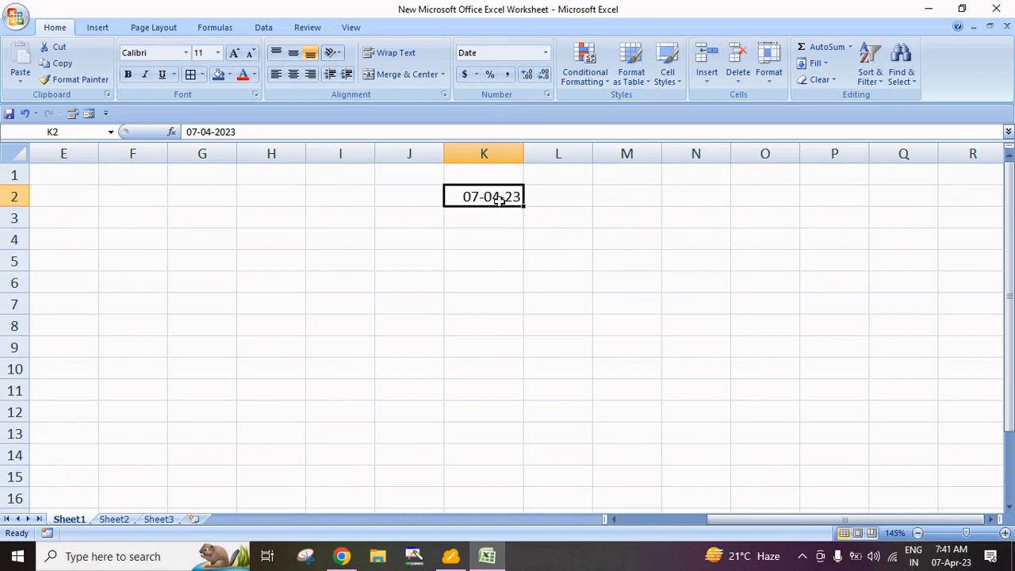
Fill K2:K14 with a date series in columns using the Day unit and step value 1, and undo the fill.
drag(497, 198, 503, 454)
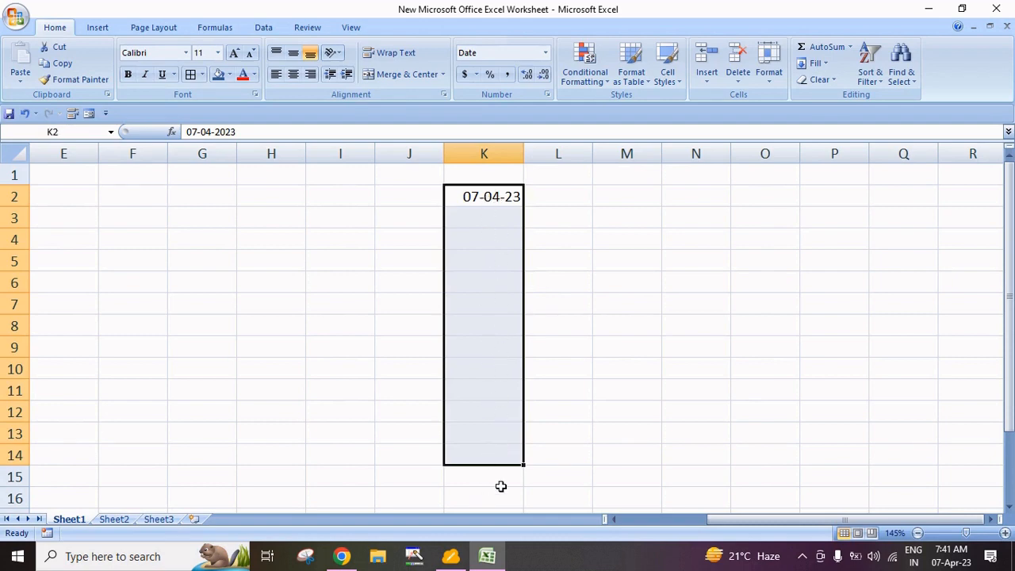
click(821, 65)
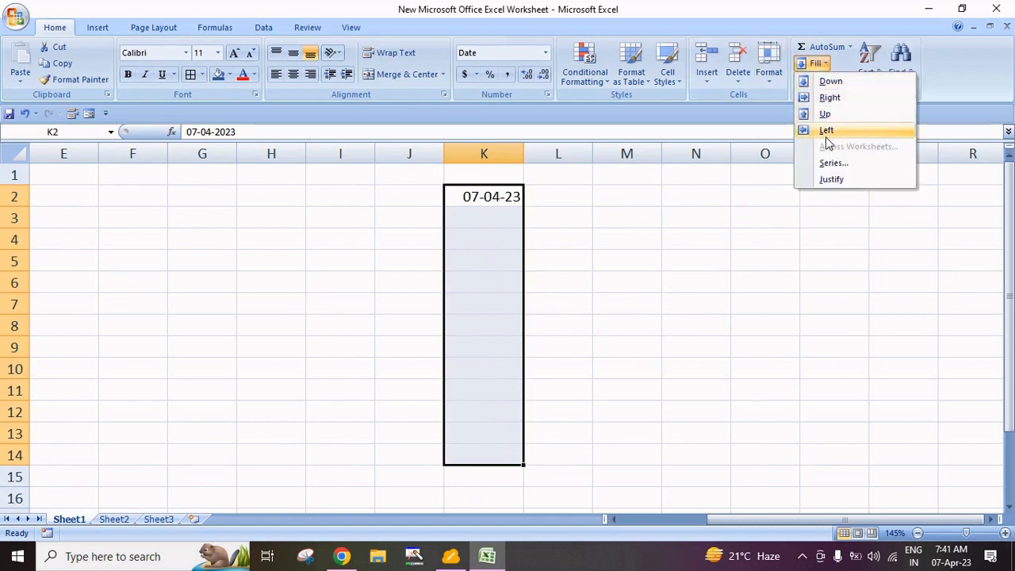
click(828, 166)
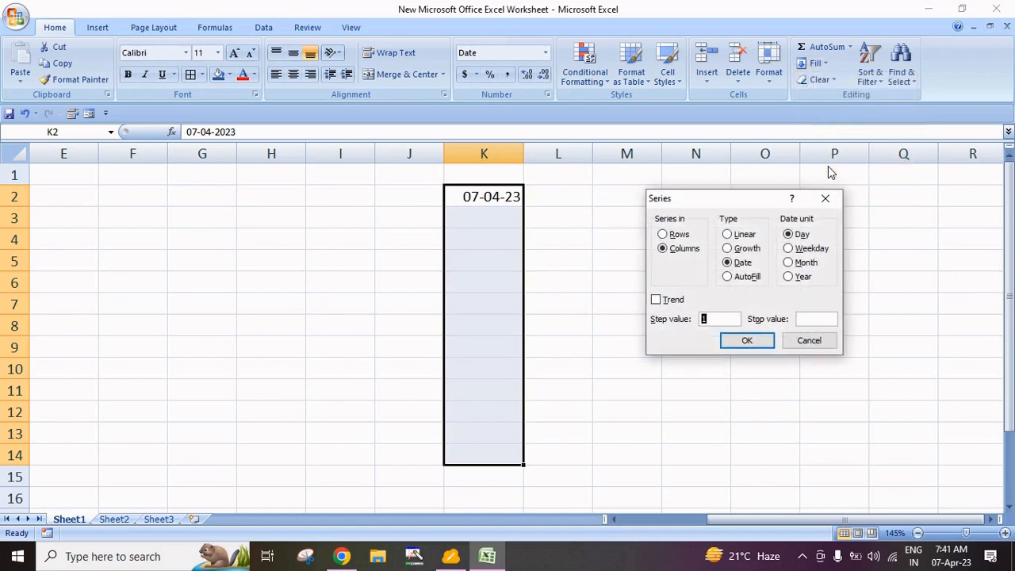
click(665, 249)
click(728, 263)
click(789, 235)
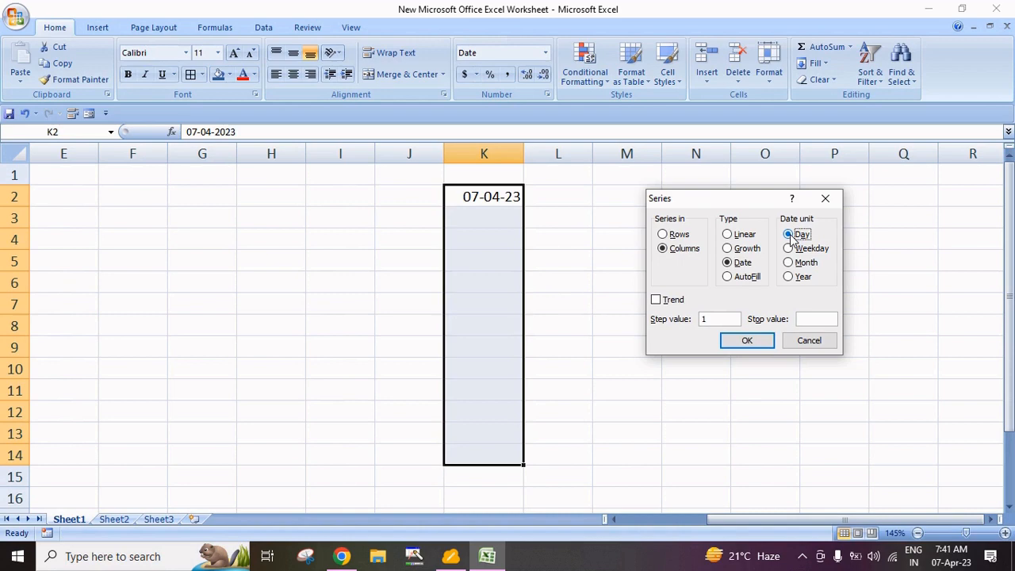
click(743, 342)
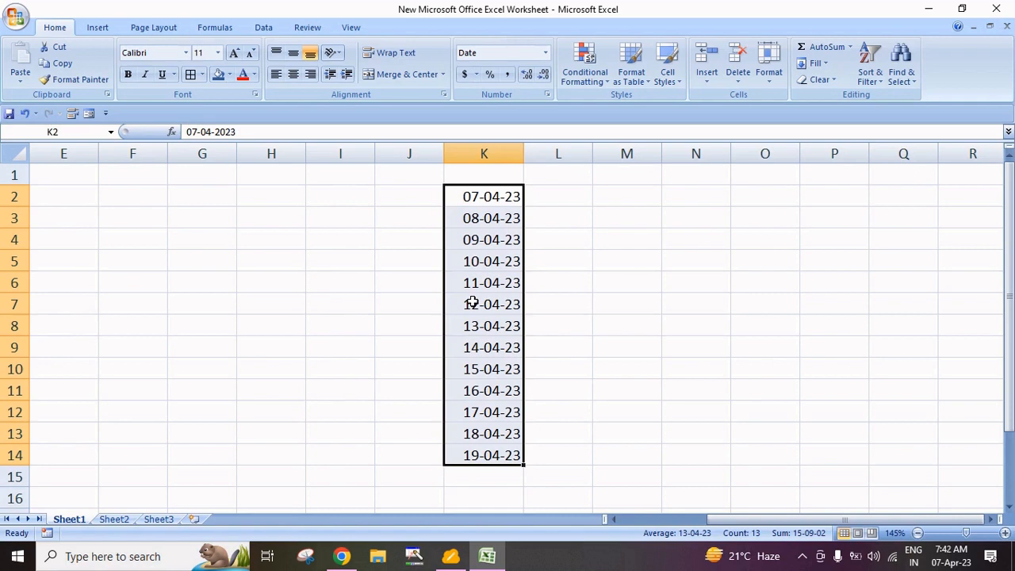
key(ctrl+z)
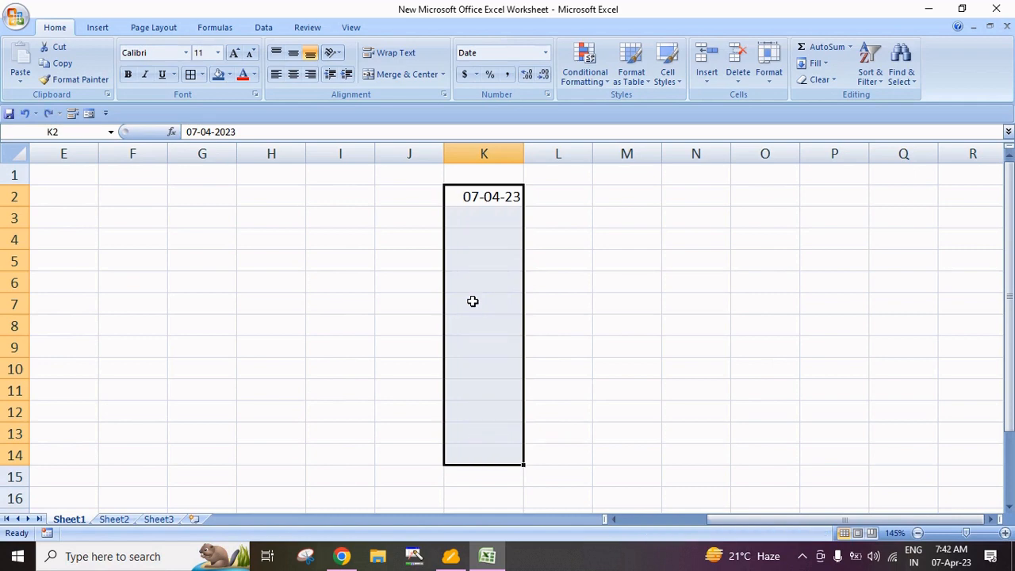
Fill K2:K14 with a date series in columns using the Weekday unit and step value 1.
click(816, 63)
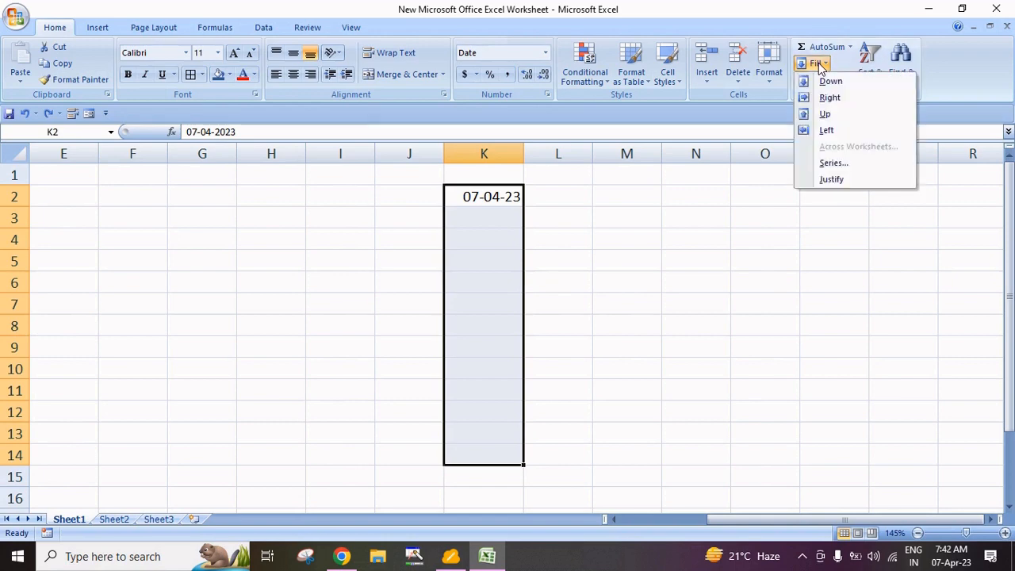
click(832, 162)
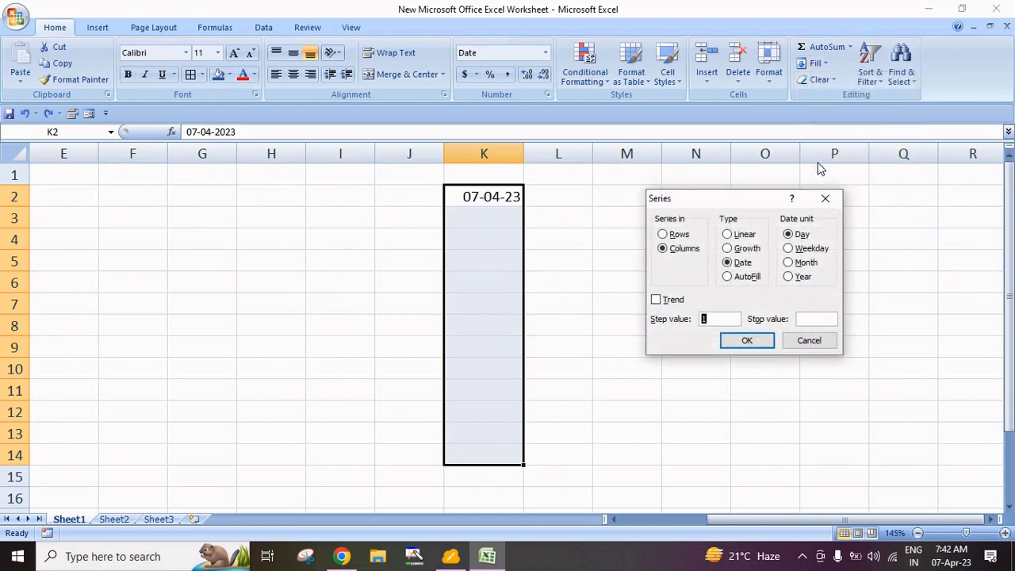
click(788, 249)
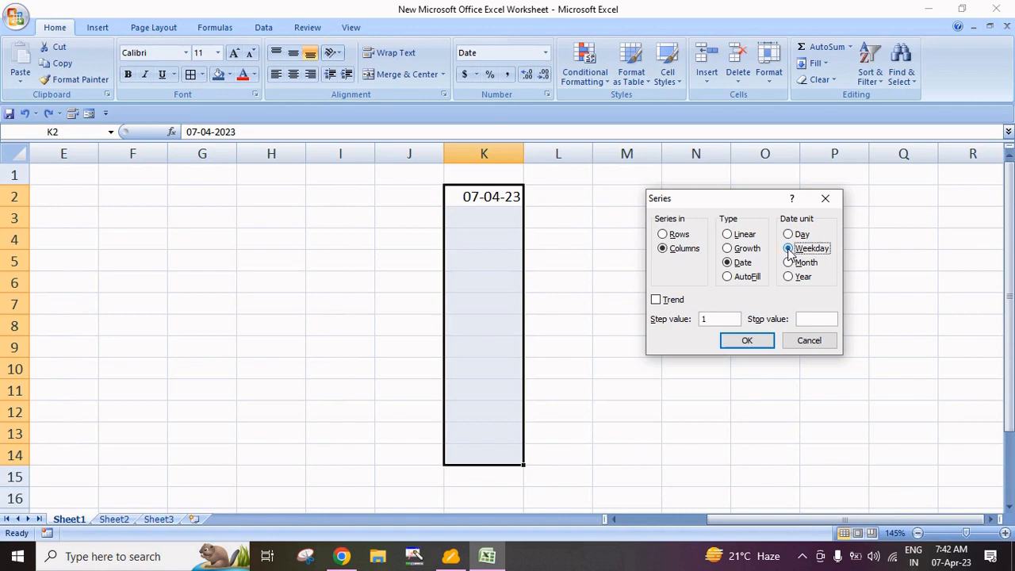
click(744, 343)
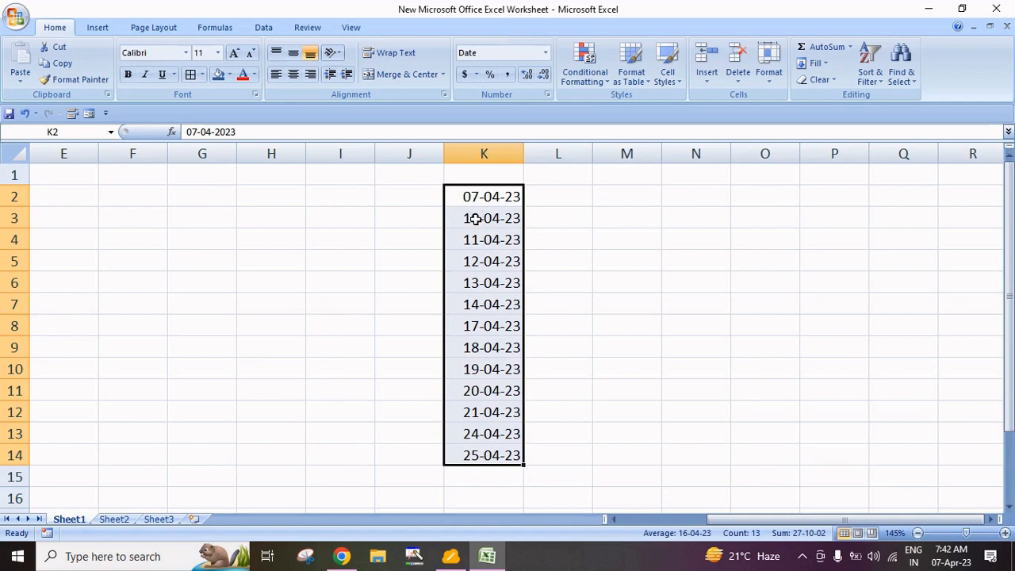
Compare the weekday dates in column K with the April 2023 system calendar and undo the series fill.
click(949, 557)
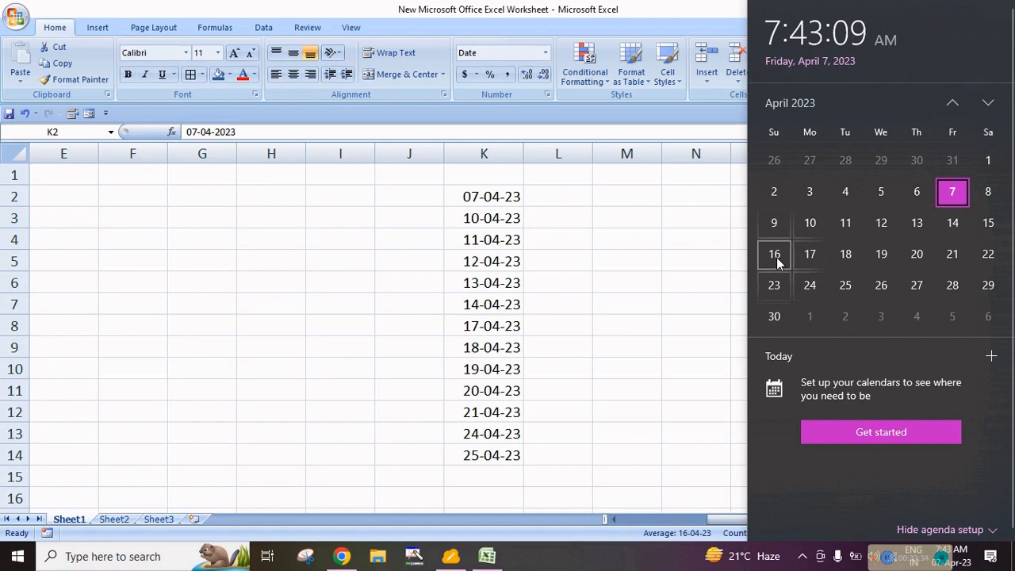
click(673, 338)
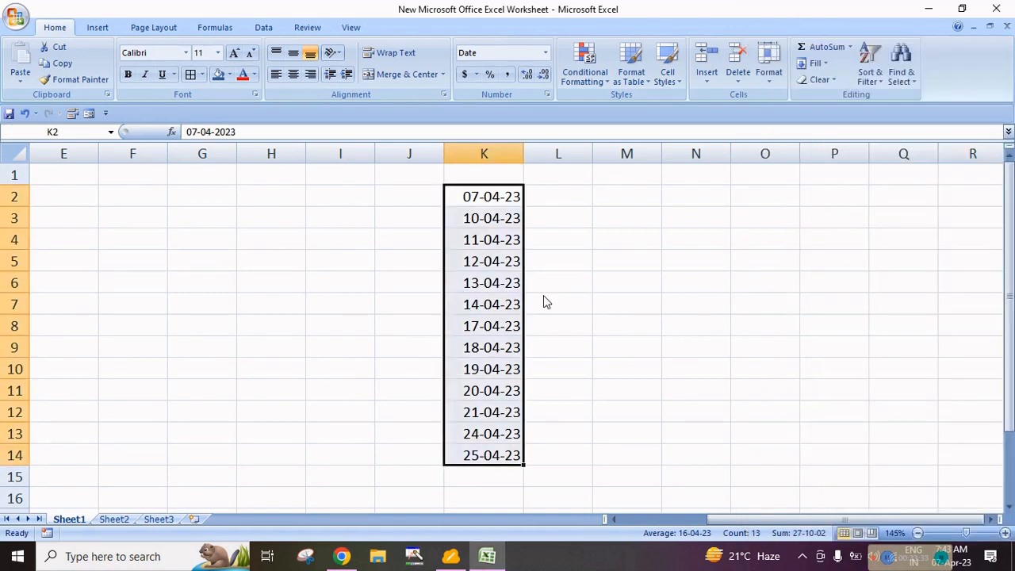
key(ctrl+z)
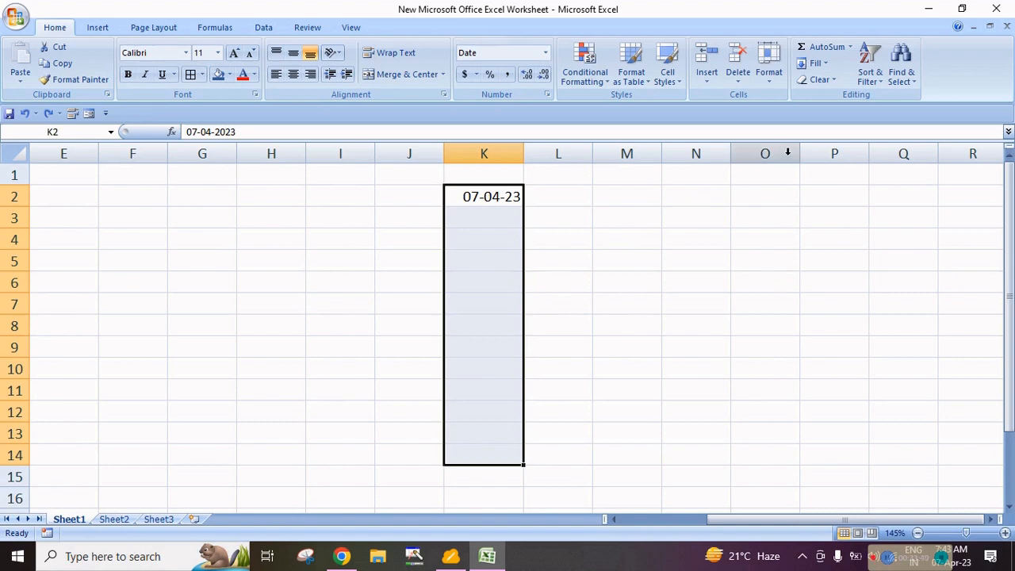
Fill K2:K14 with a date series in columns using the Month unit and step value 1, and undo the fill.
click(816, 63)
click(829, 163)
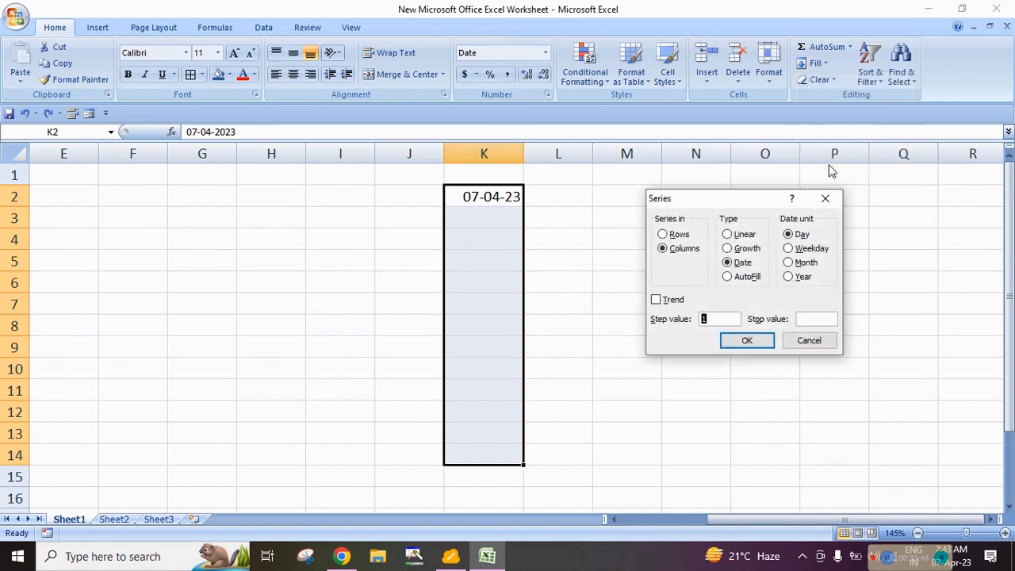
click(788, 264)
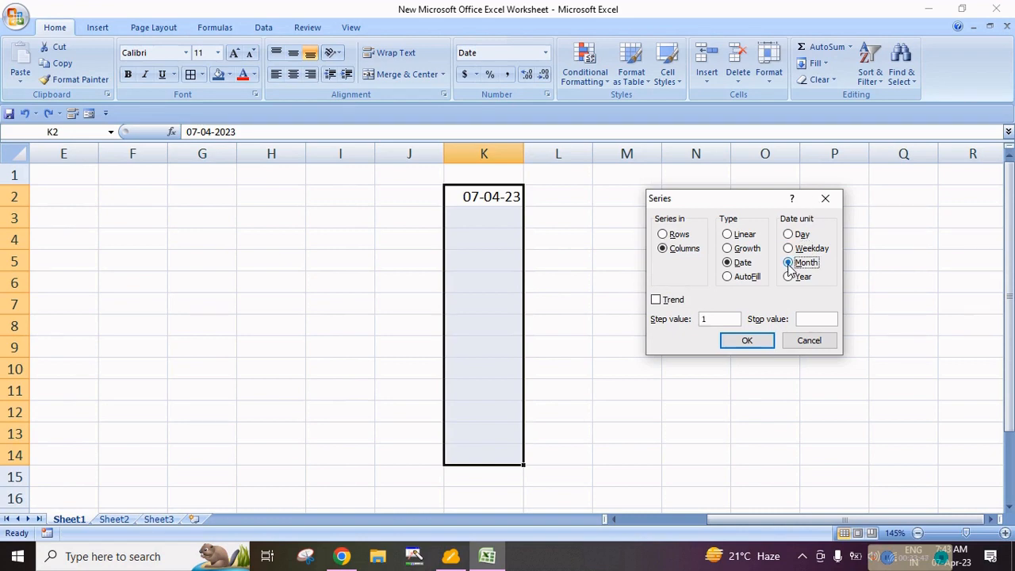
click(744, 340)
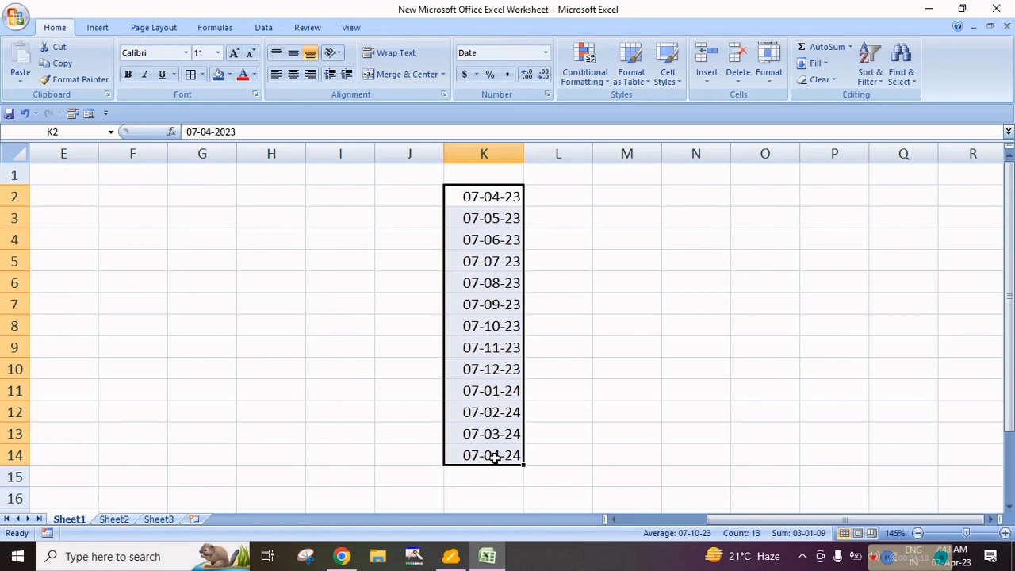
key(ctrl+z)
Fill K2:K14 with a date series in columns using the Year unit and step value 1.
click(815, 63)
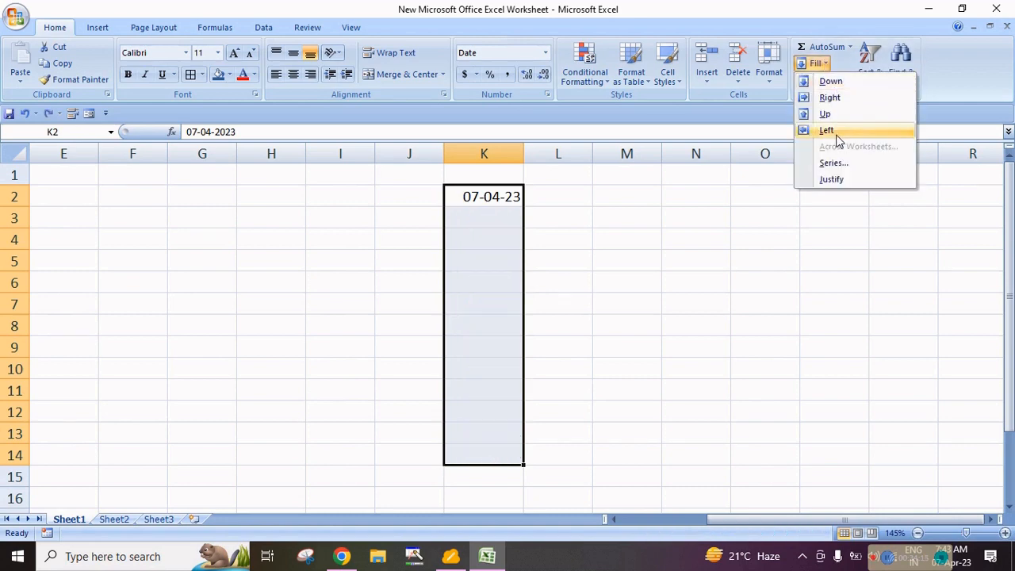
click(834, 164)
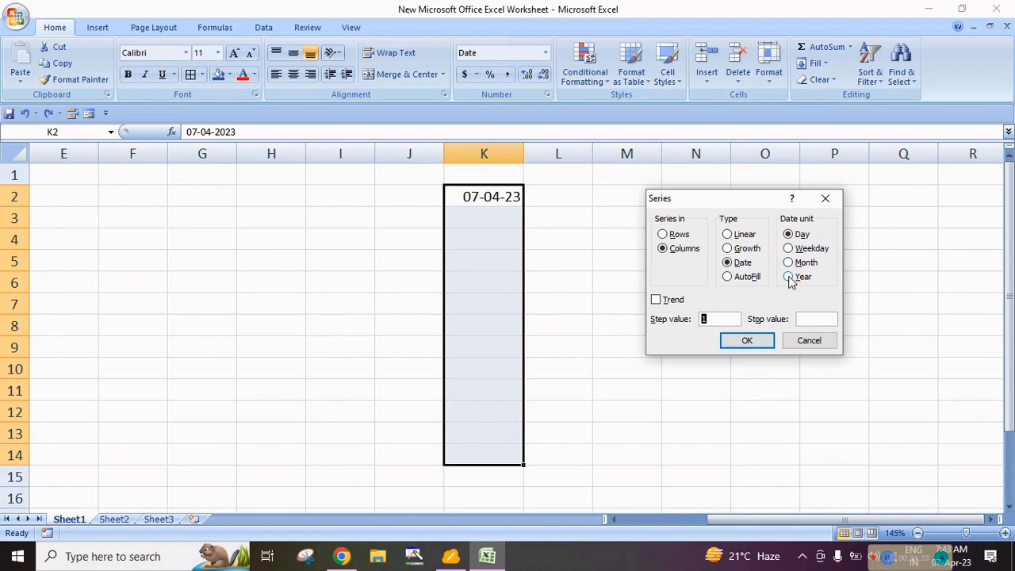
click(789, 278)
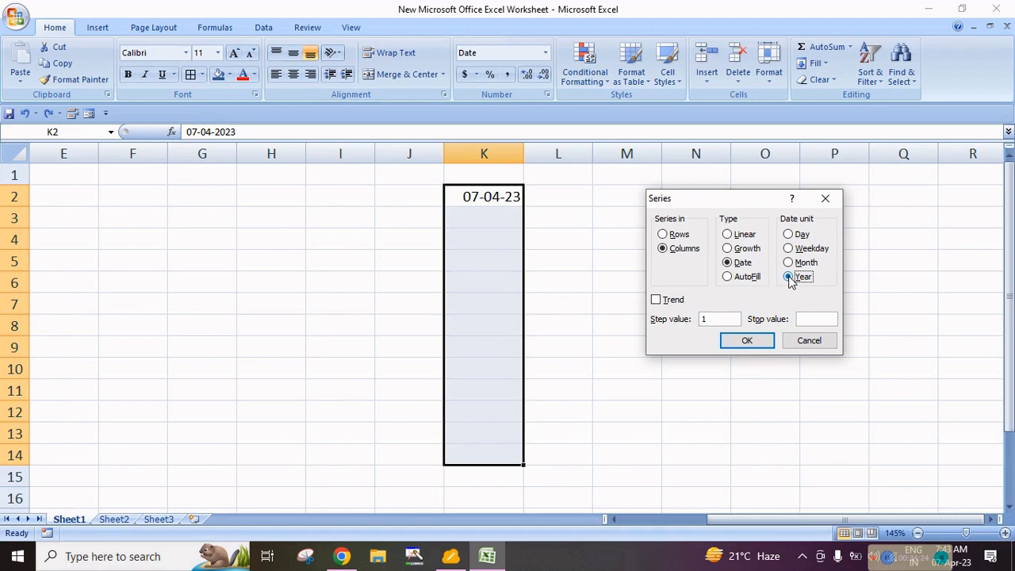
click(750, 342)
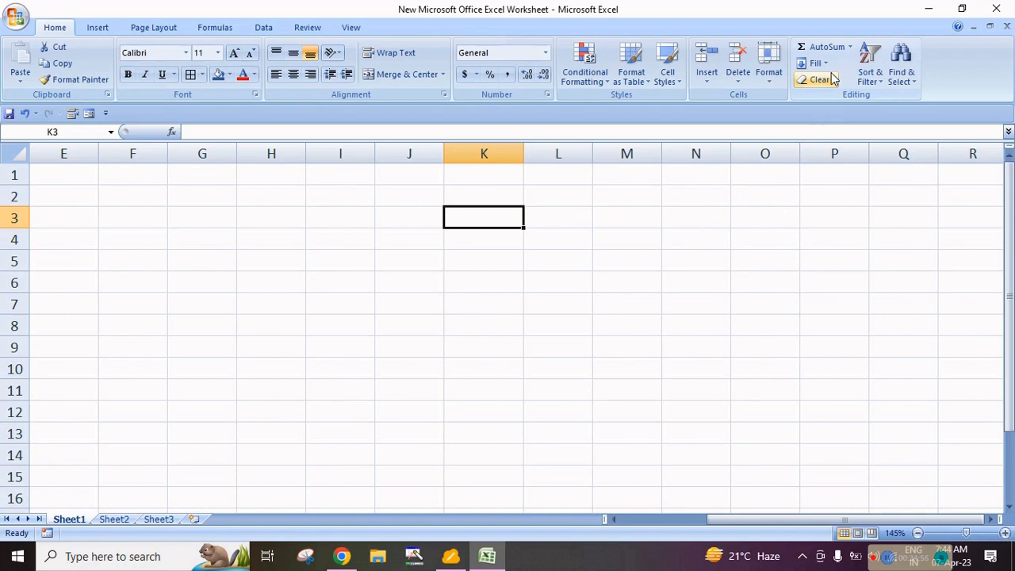
click(816, 64)
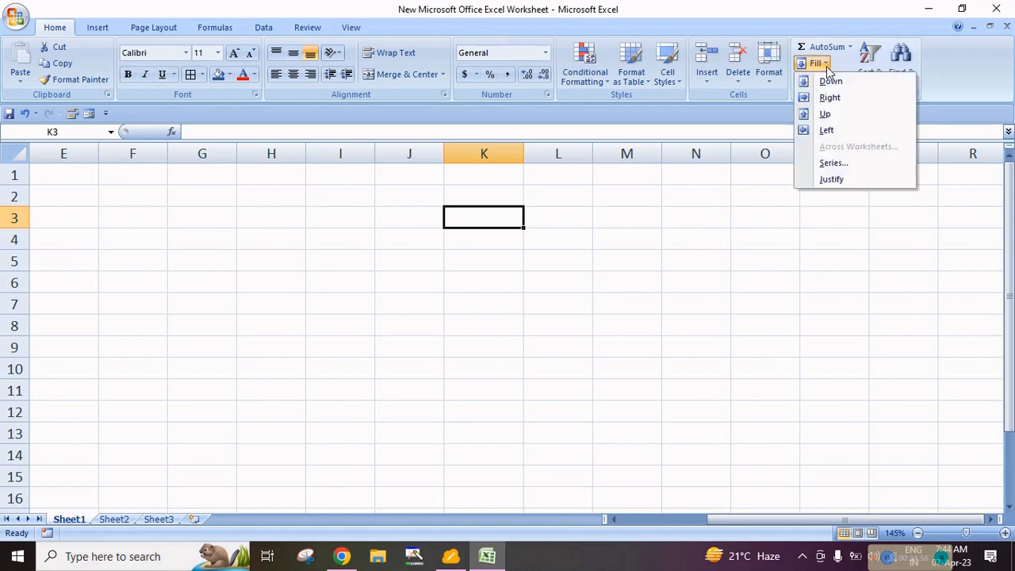
click(832, 164)
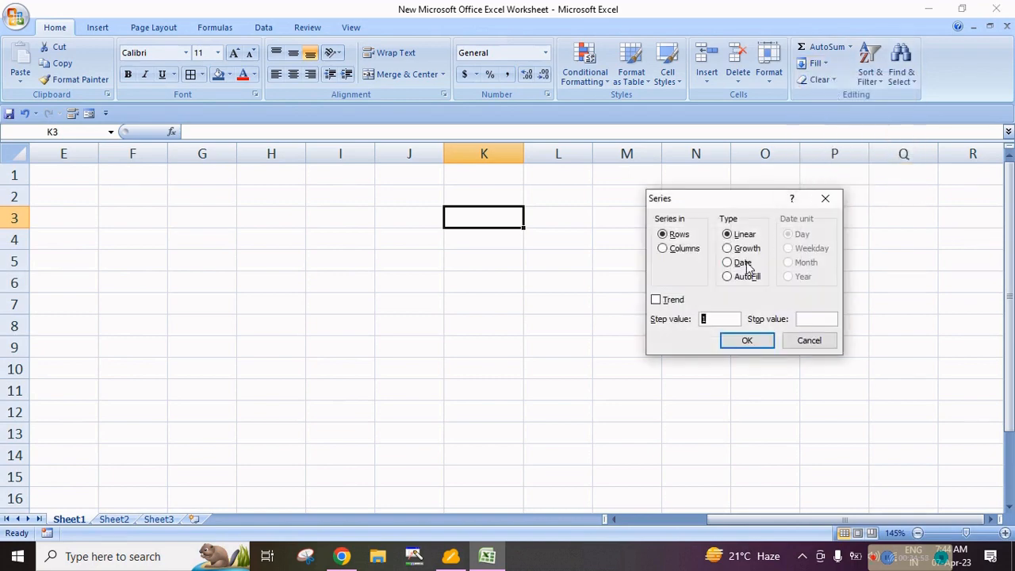
click(729, 279)
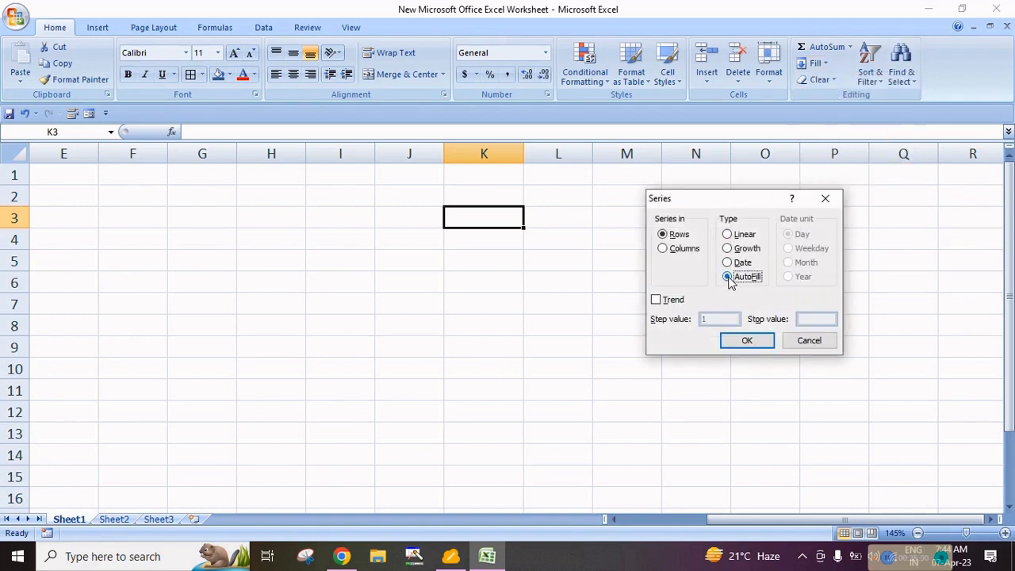
click(671, 250)
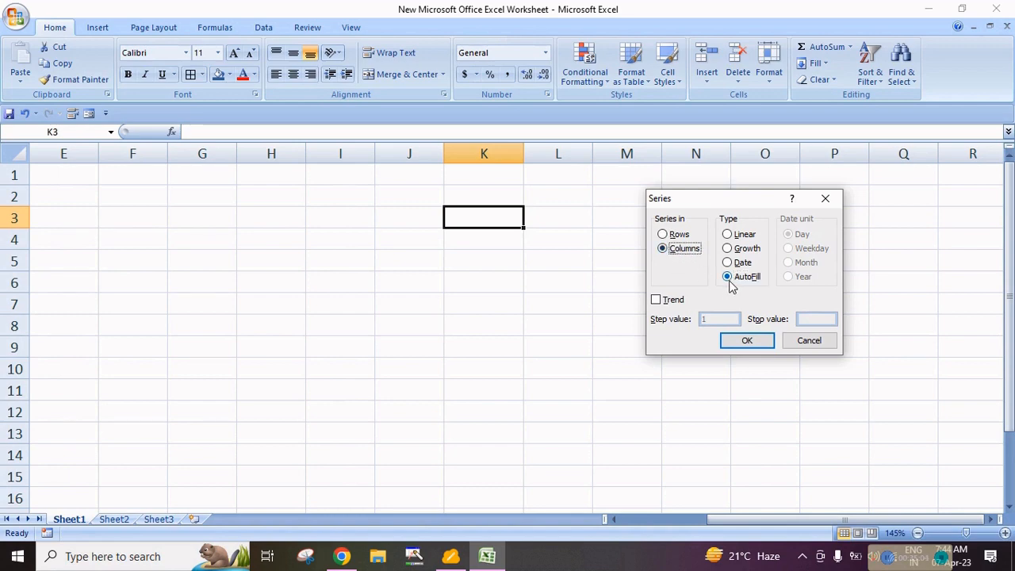
click(807, 341)
Enter January in K3 and fill K3:K17 with a series in columns using the AutoFill type.
text(January)
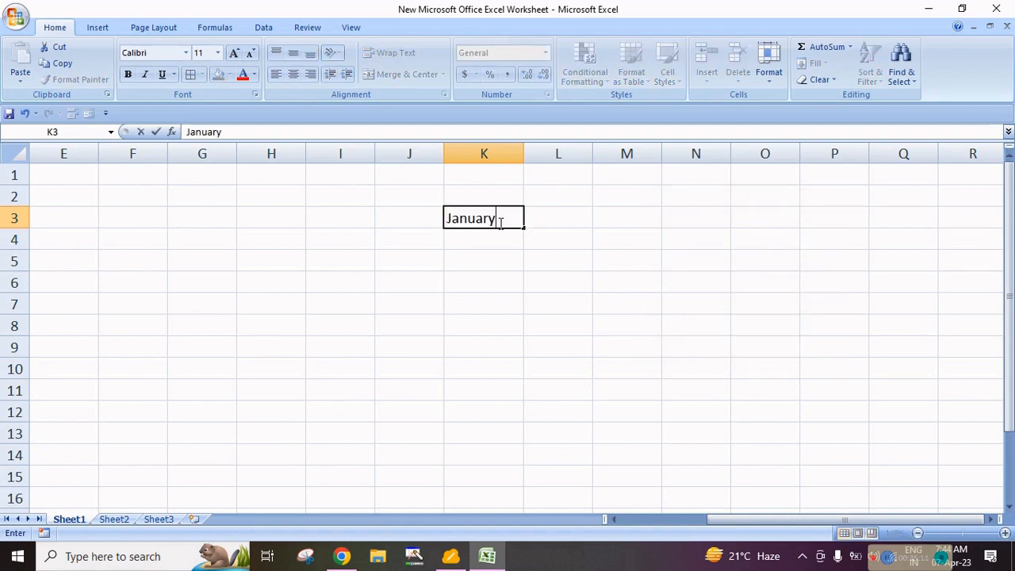
key(Return)
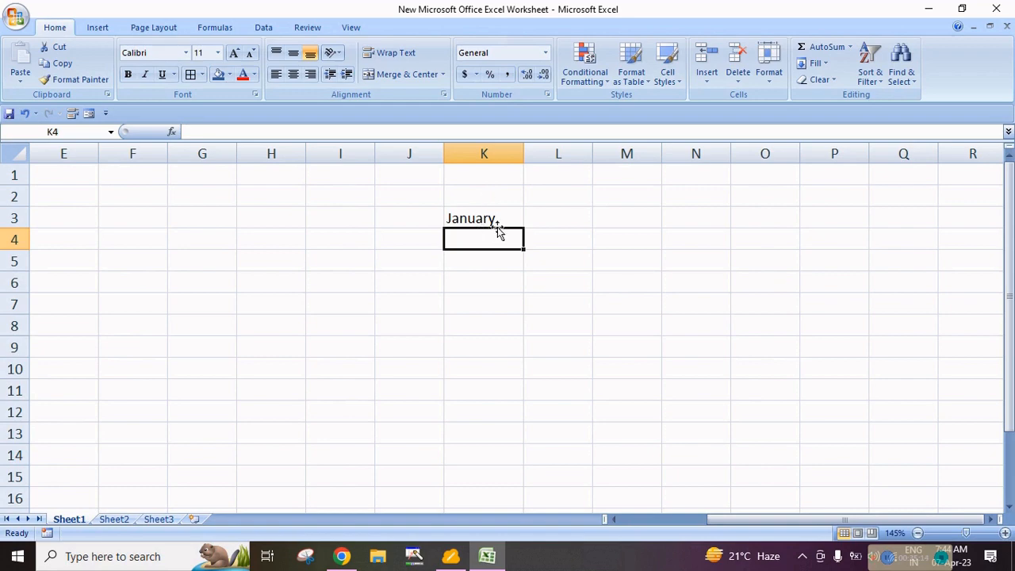
click(499, 221)
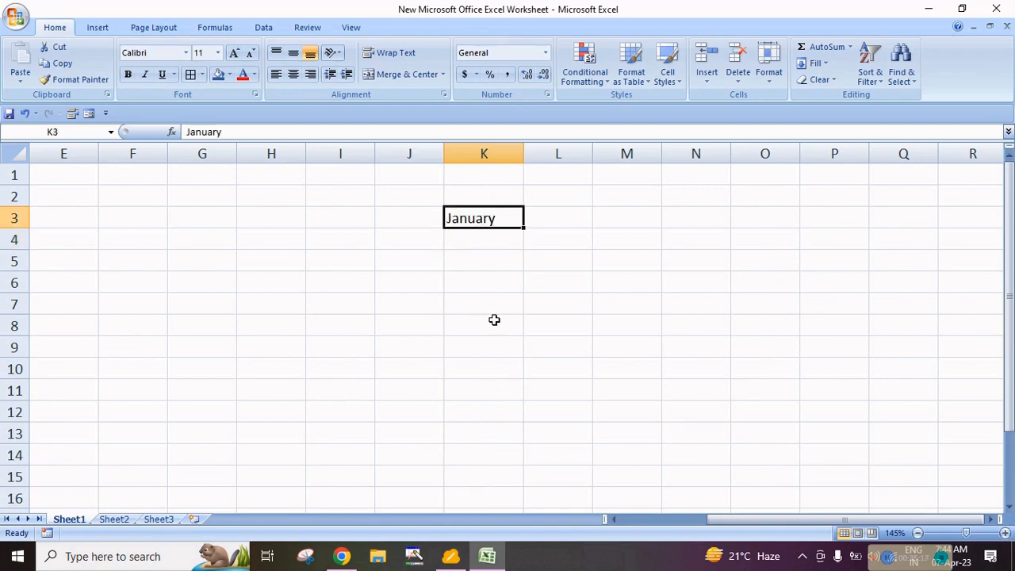
drag(495, 217, 496, 511)
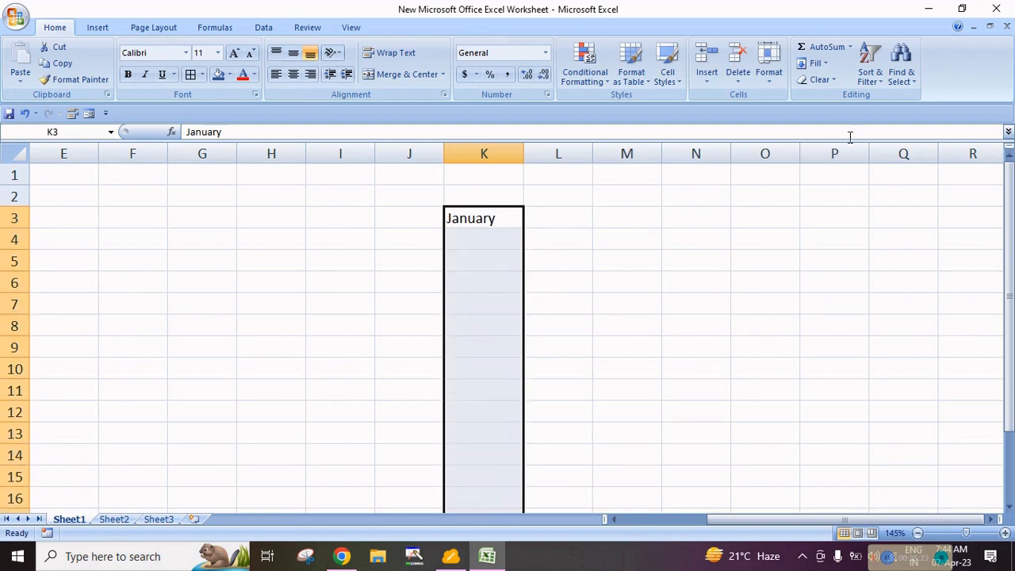
click(821, 68)
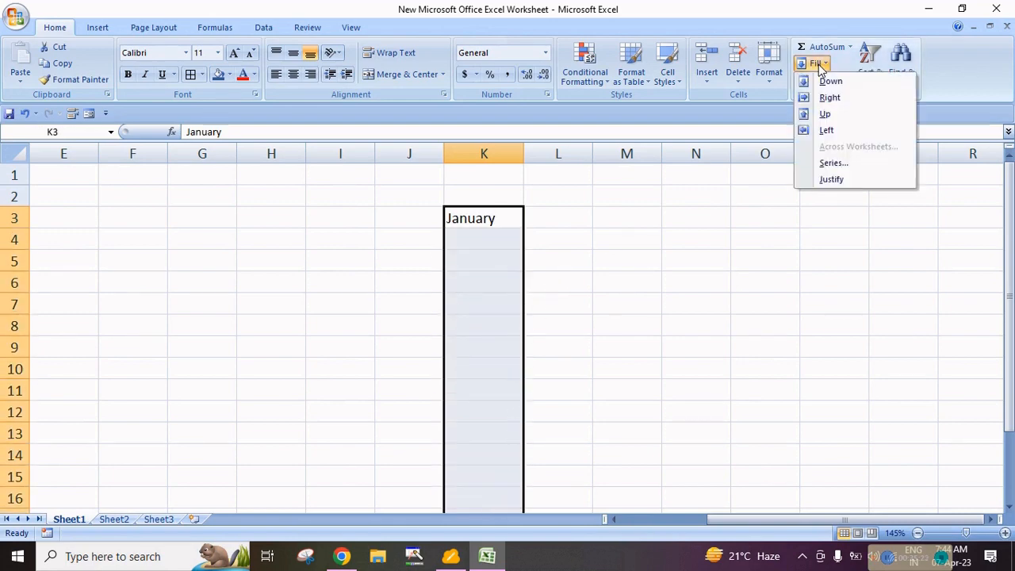
click(835, 166)
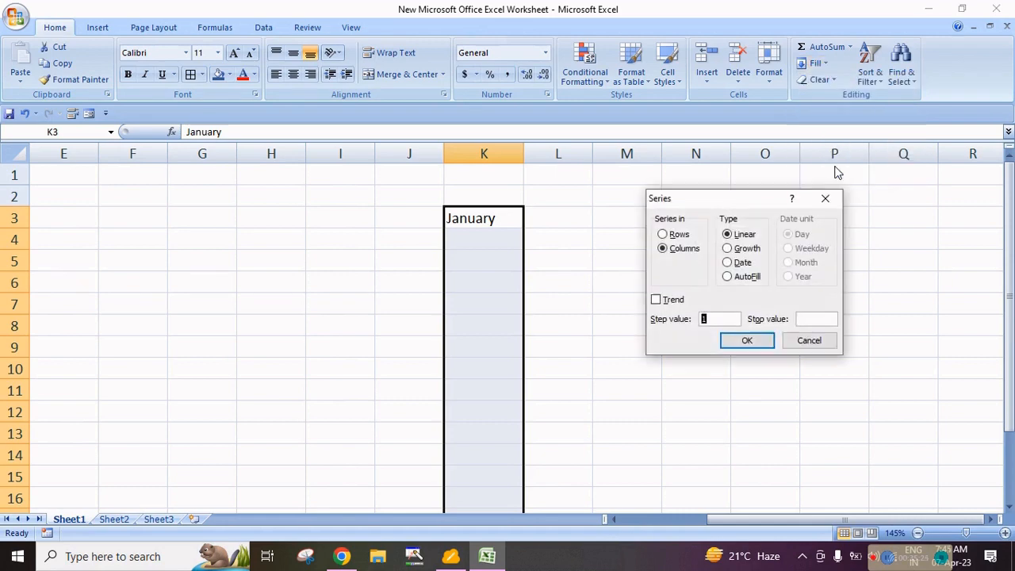
click(727, 278)
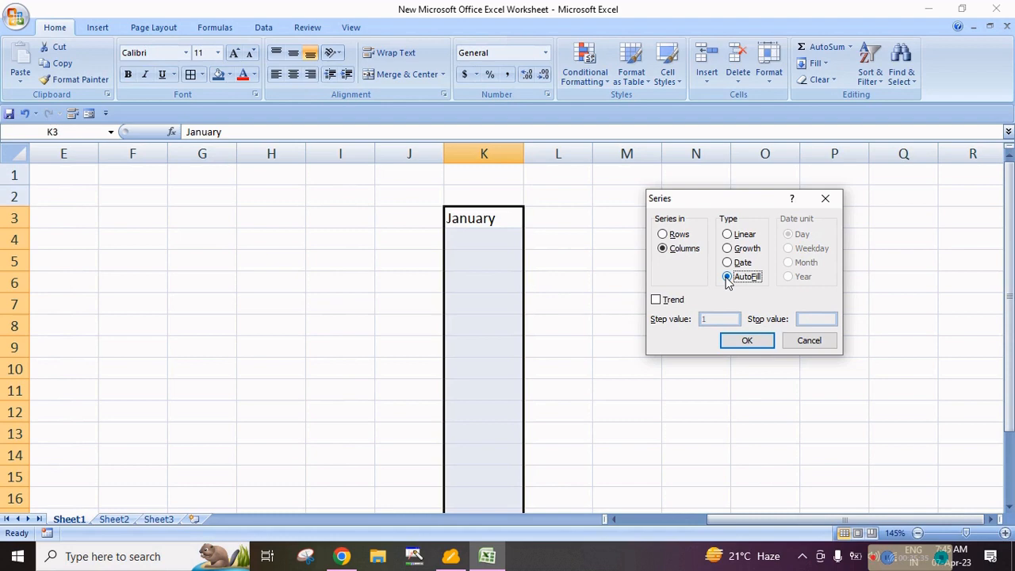
click(747, 341)
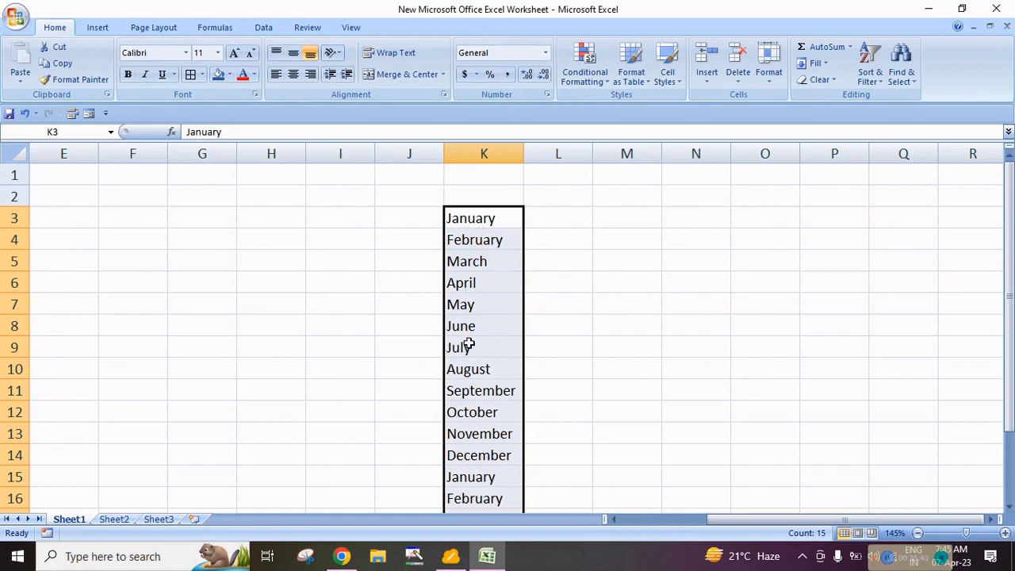
scroll(470, 345, down, 1)
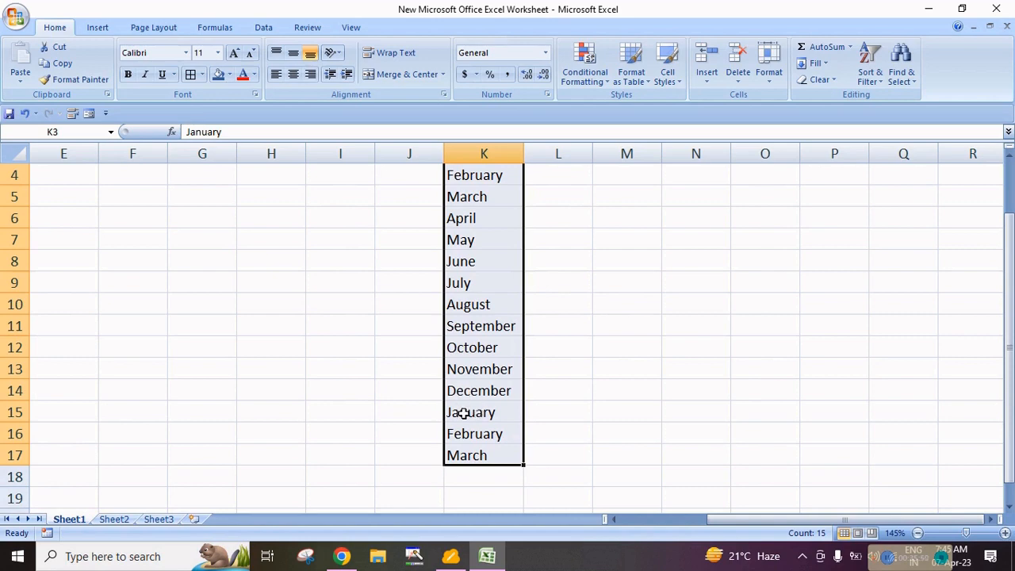
scroll(462, 400, up, 1)
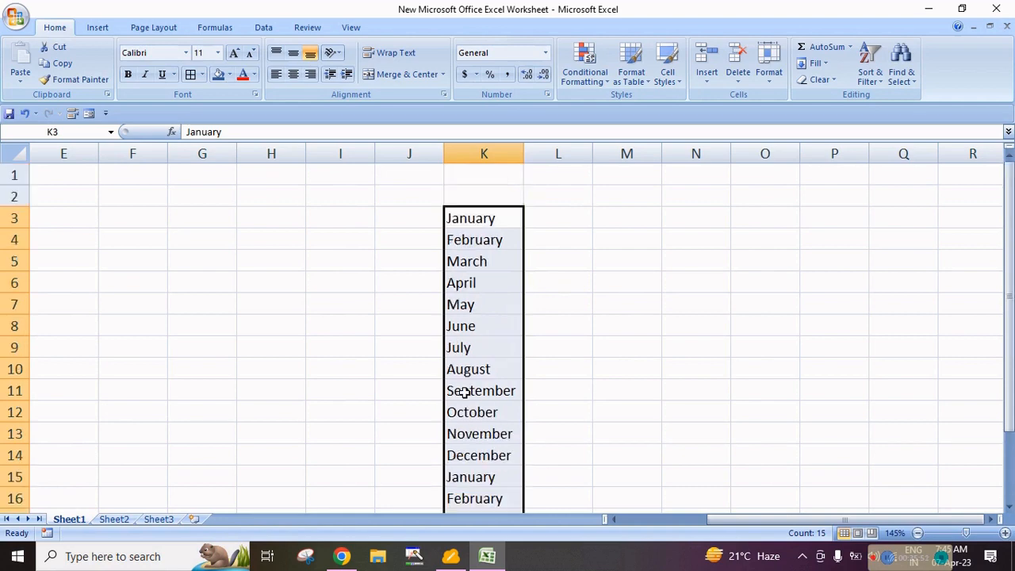
Enter January in M3 and extend the month names down through M19 with the fill handle.
click(625, 241)
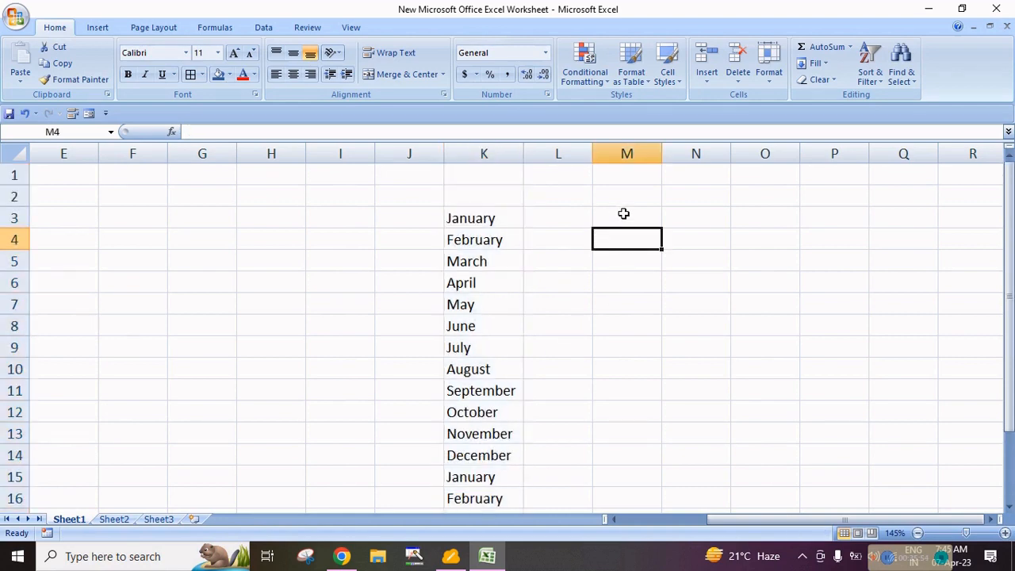
click(624, 214)
text(Janu)
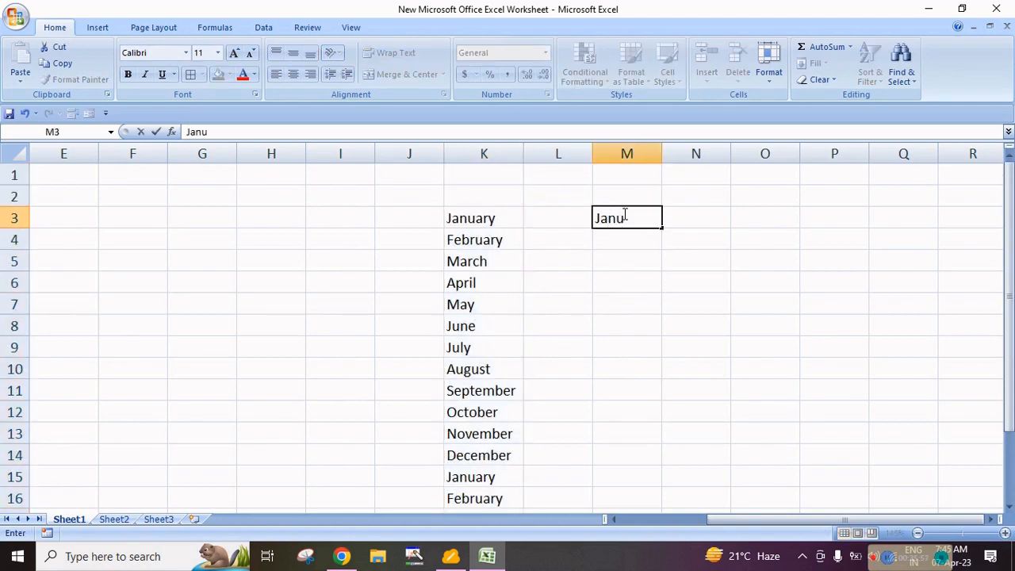
text(ary)
key(Return)
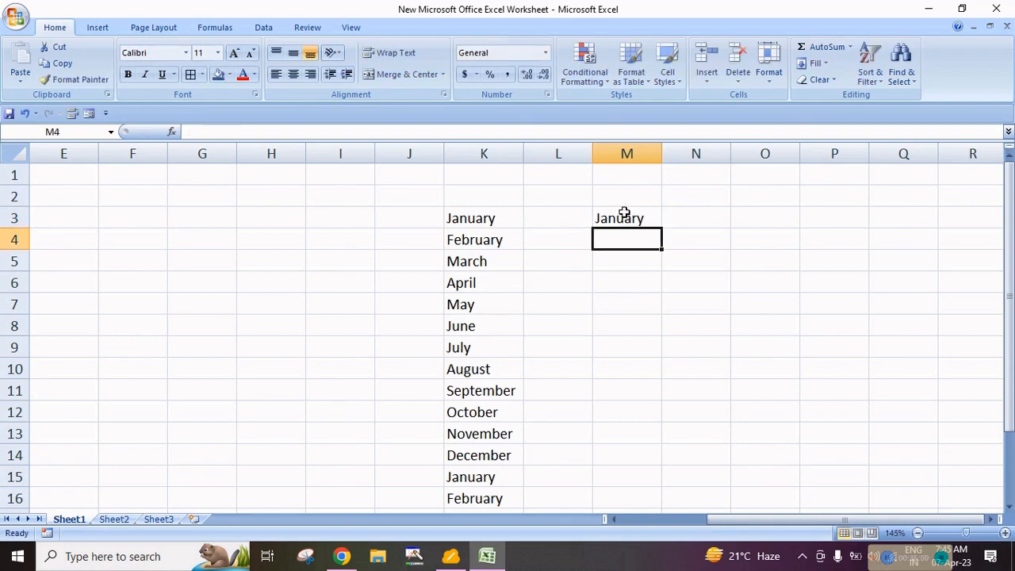
click(623, 217)
drag(660, 229, 662, 481)
scroll(703, 410, up, 1)
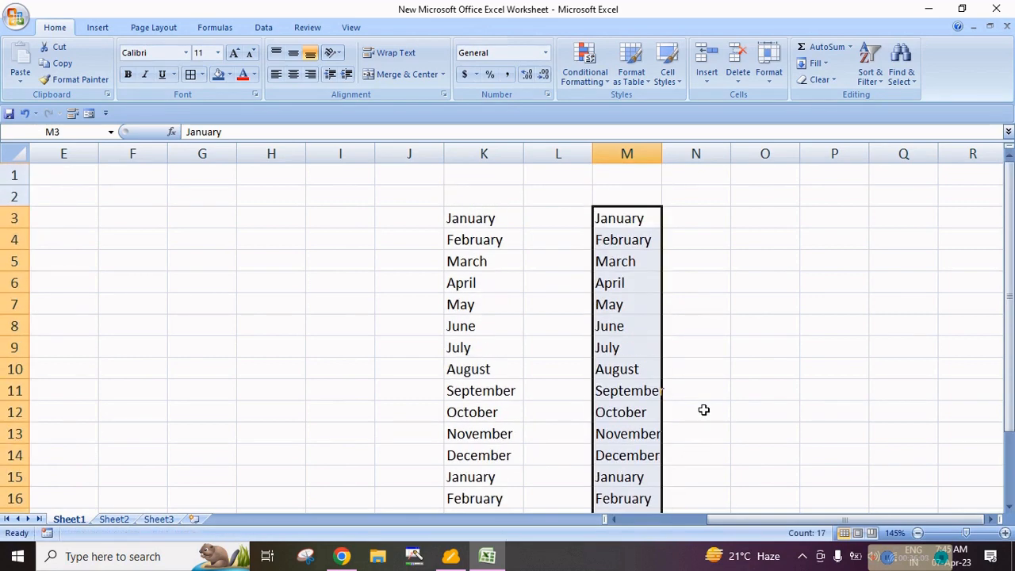
click(819, 66)
click(829, 161)
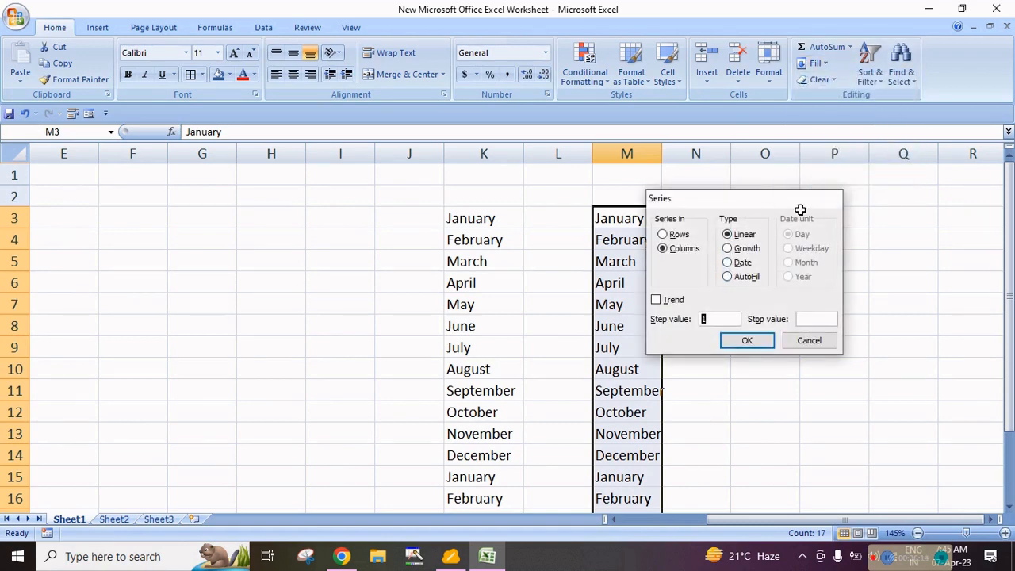
click(829, 199)
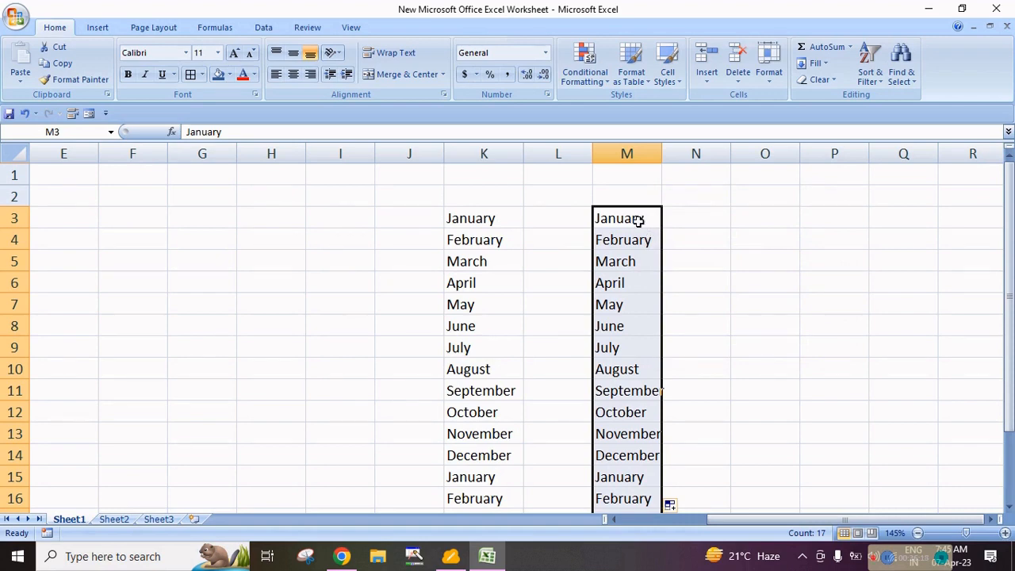
Enter Sunday in cell O3.
click(709, 216)
click(767, 218)
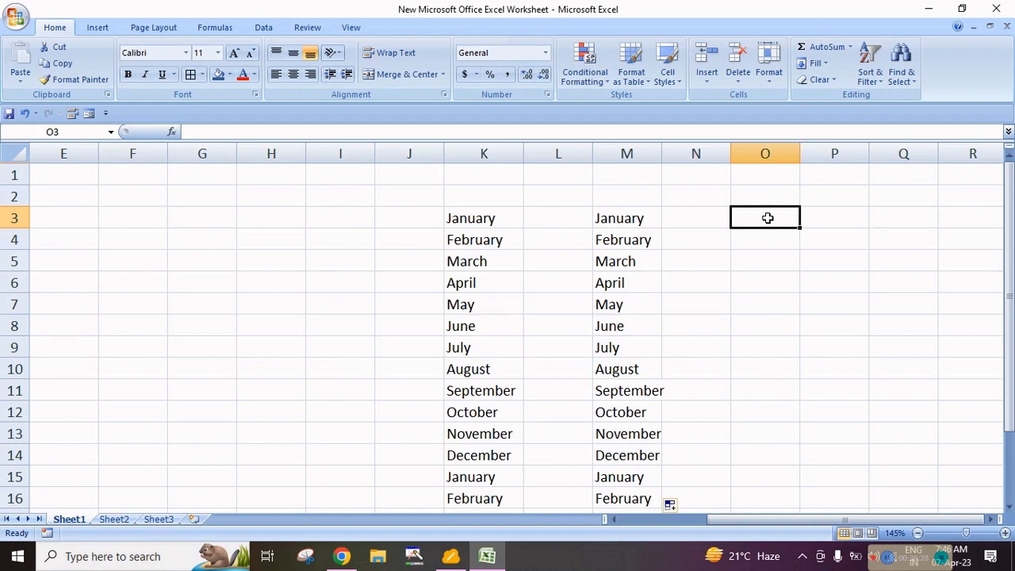
text(Sunday)
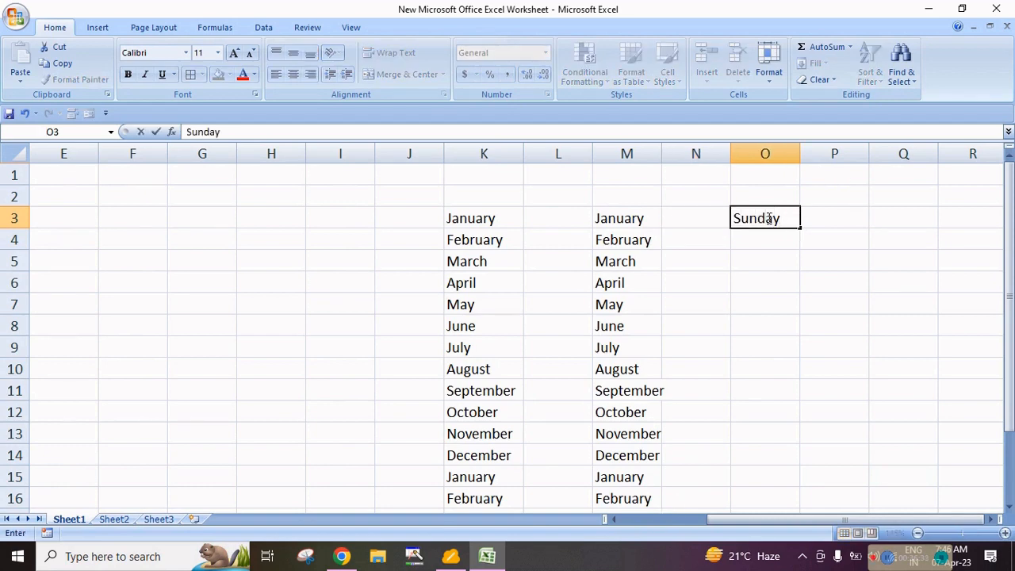
key(Return)
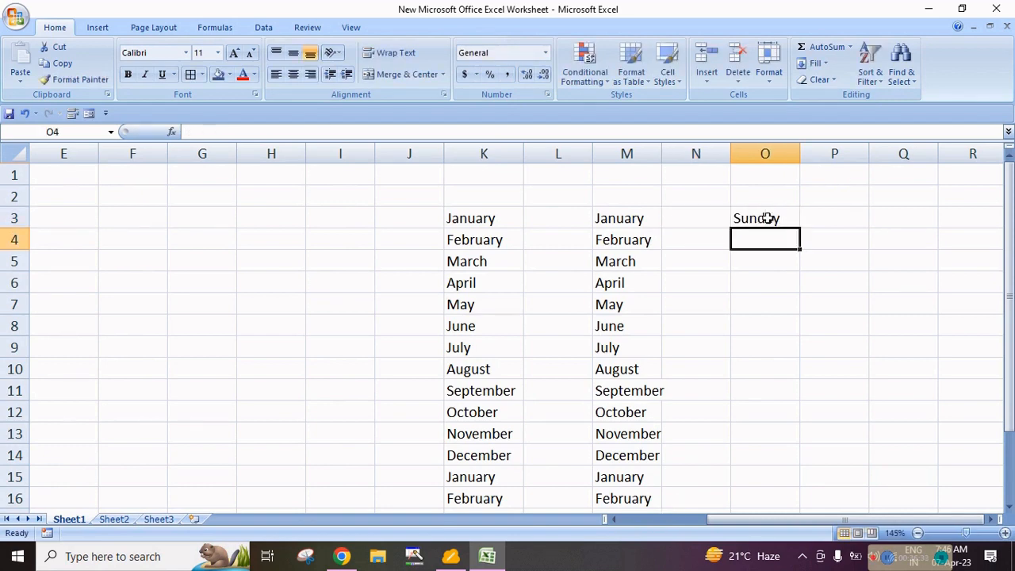
Extend the weekday names from O3 down through O15 with the fill handle, and undo the fill.
click(768, 218)
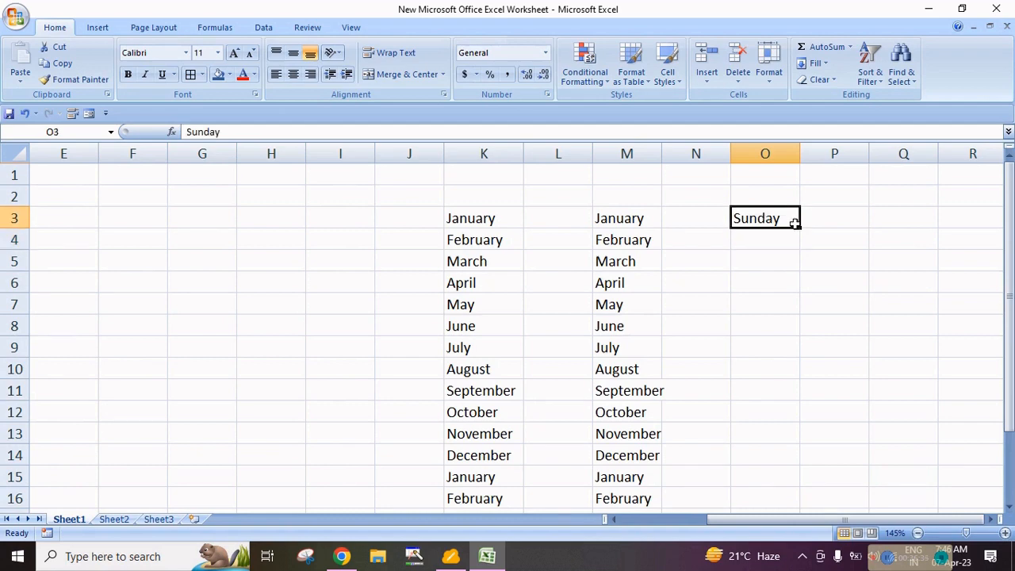
drag(799, 228, 796, 486)
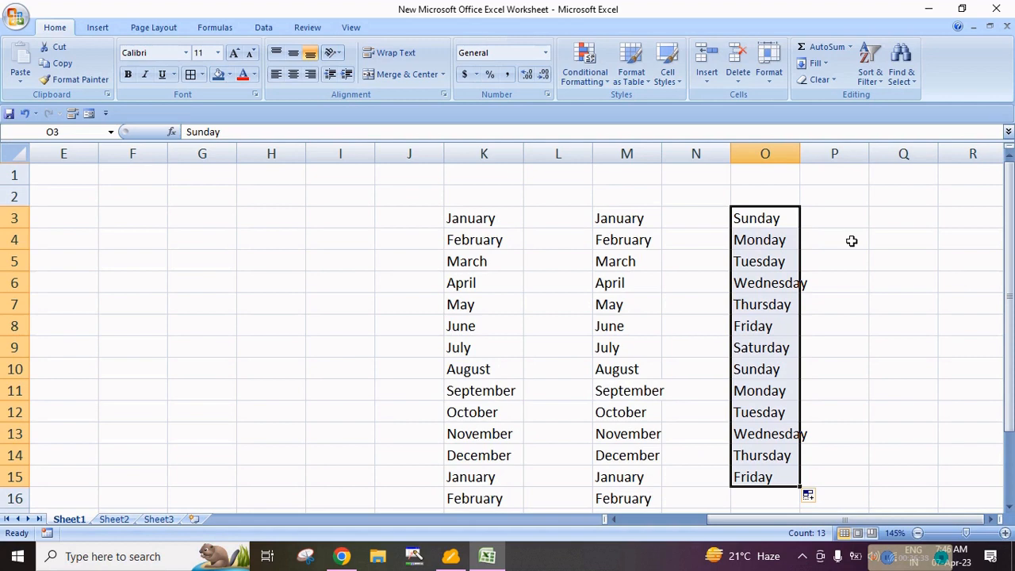
key(ctrl+z)
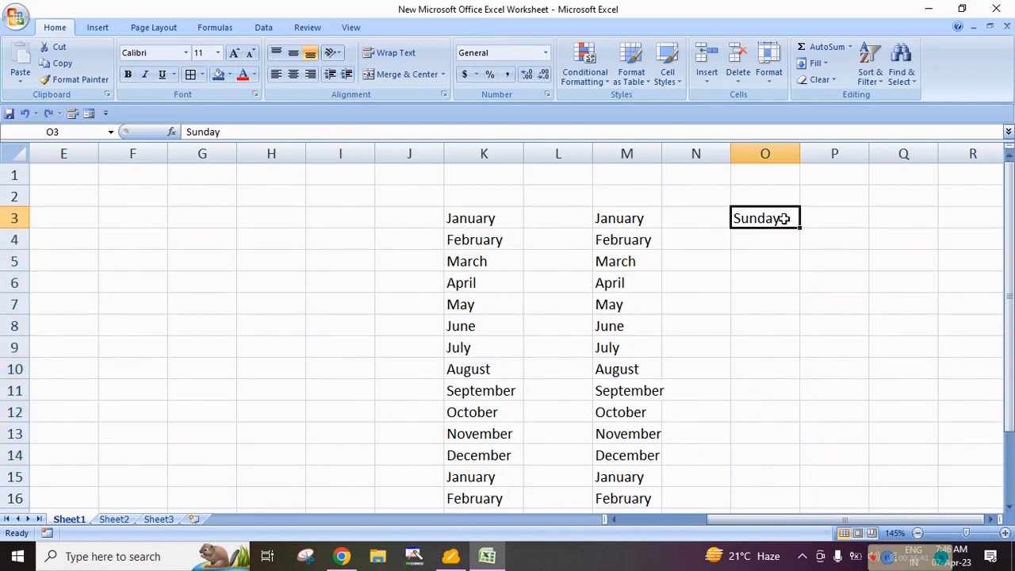
Fill O3:O16 with the weekday names as a series in columns using the AutoFill type.
drag(781, 217, 783, 505)
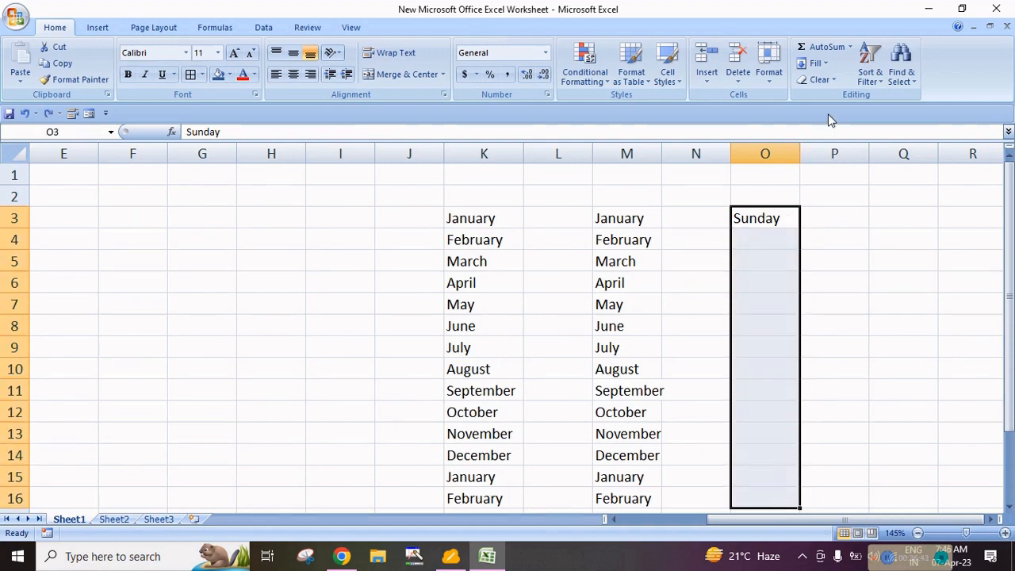
click(825, 65)
click(829, 165)
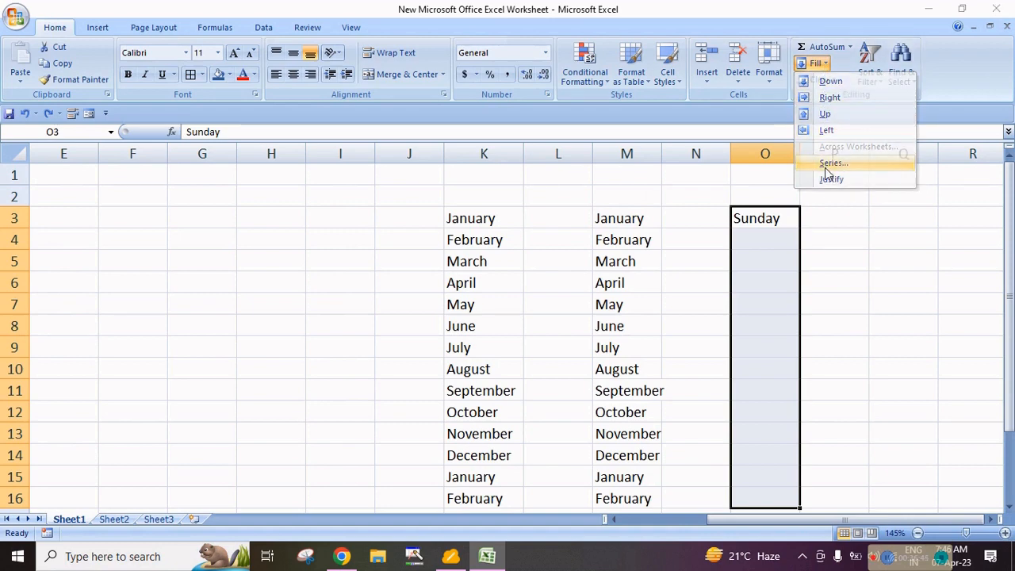
click(728, 277)
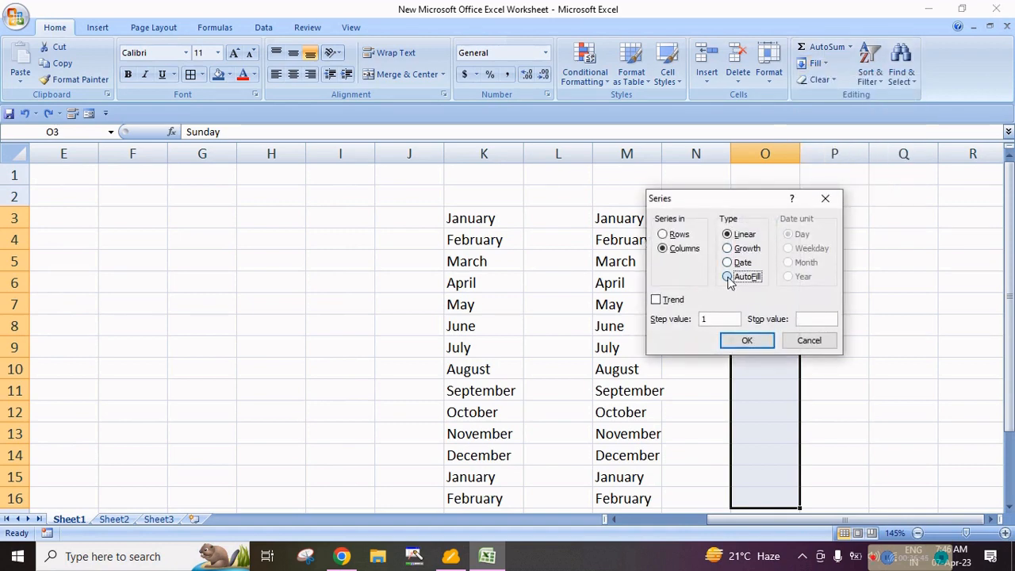
click(745, 341)
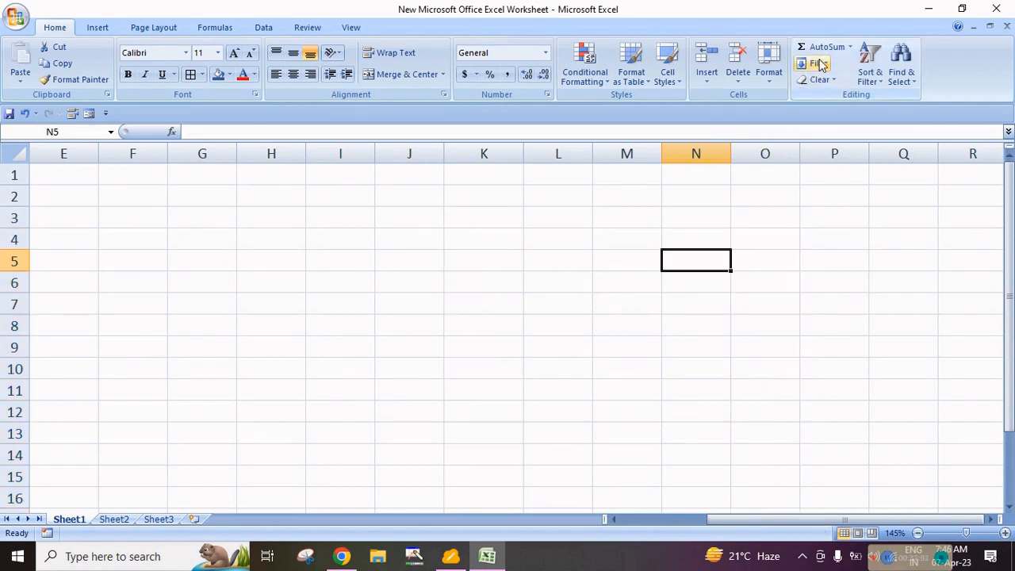
Enter the sentence "There are five types of computer generations." in cell H4.
click(818, 64)
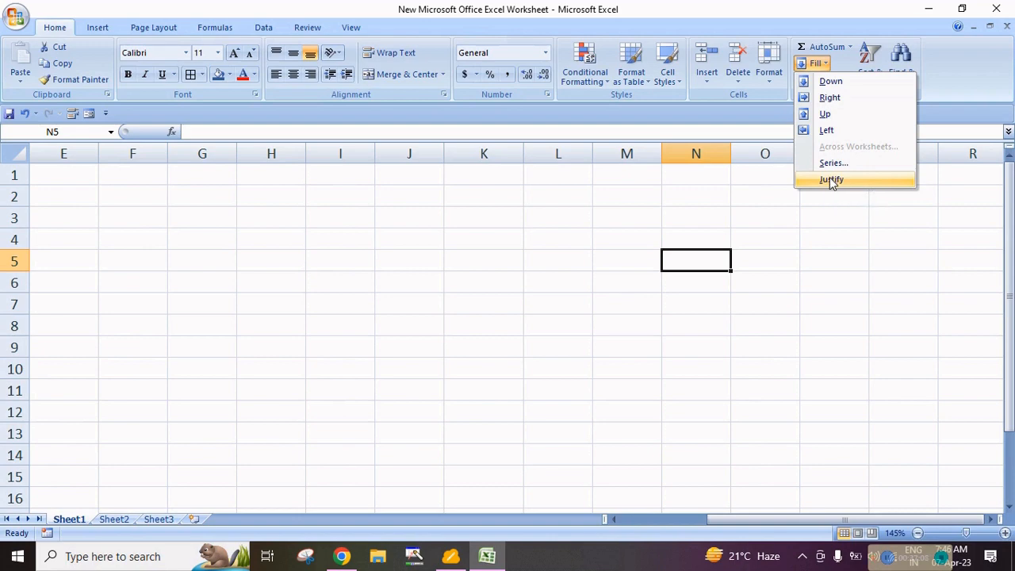
click(268, 240)
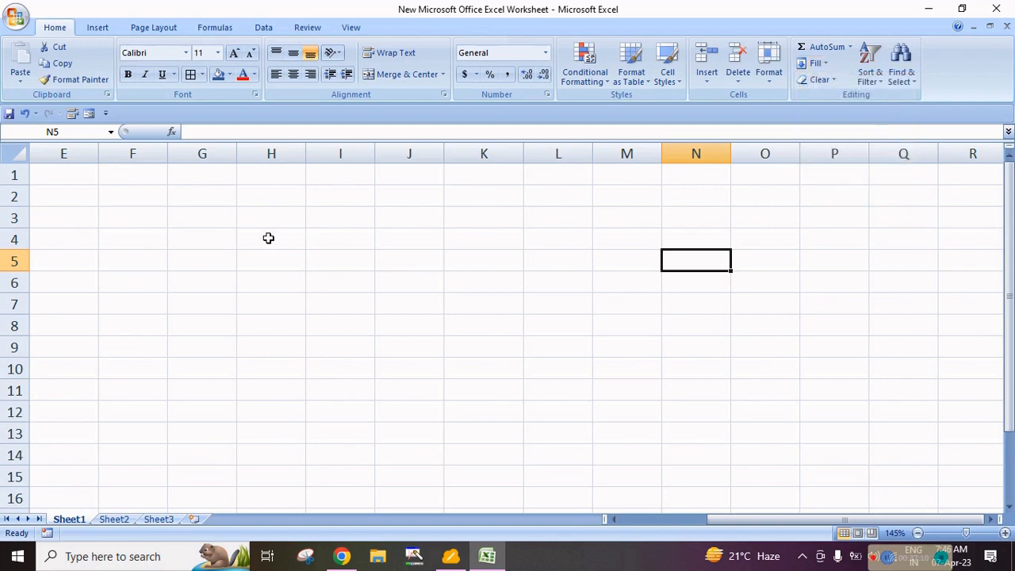
click(268, 238)
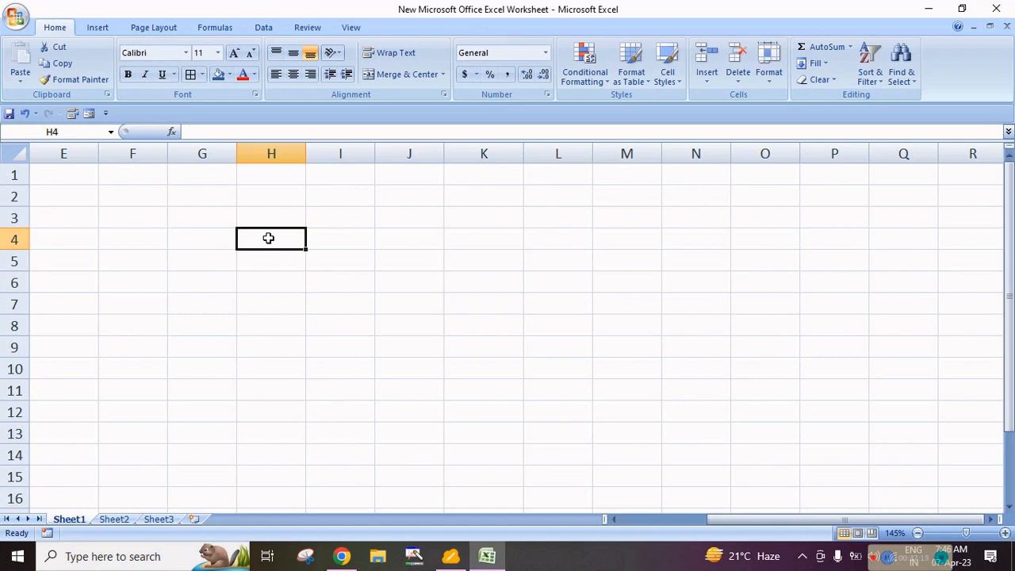
text(There are )
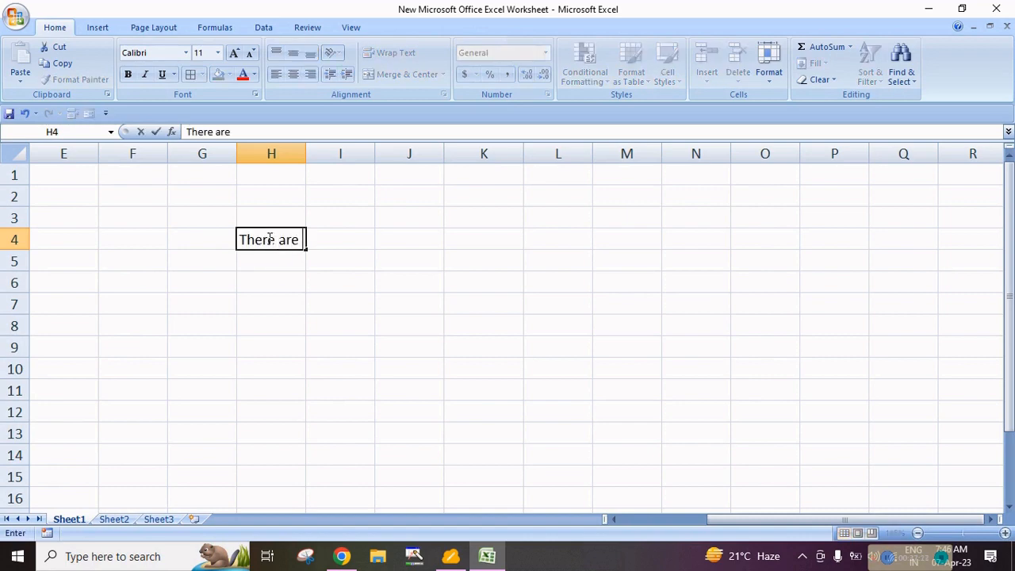
text(five types of computer )
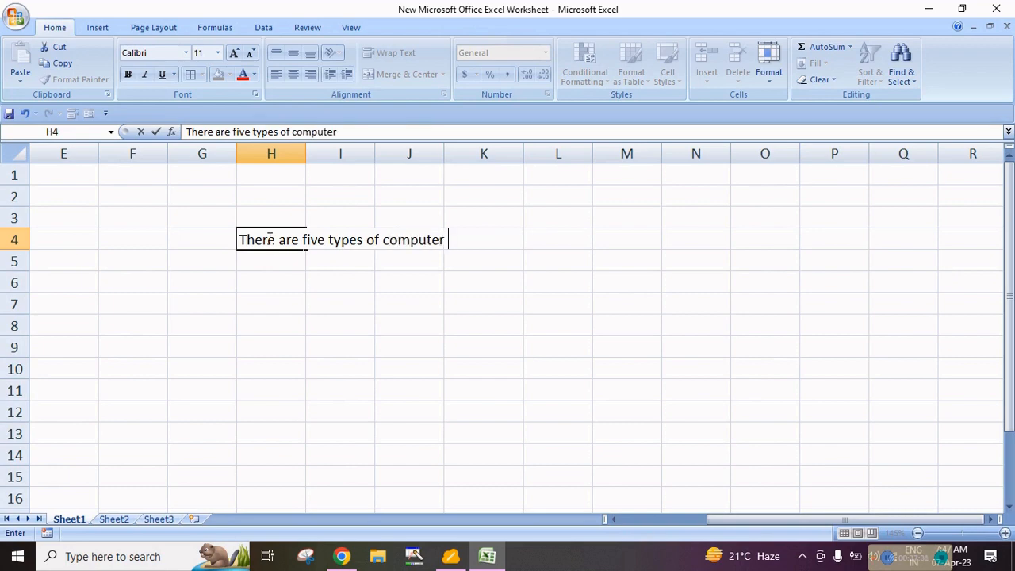
text(generations)
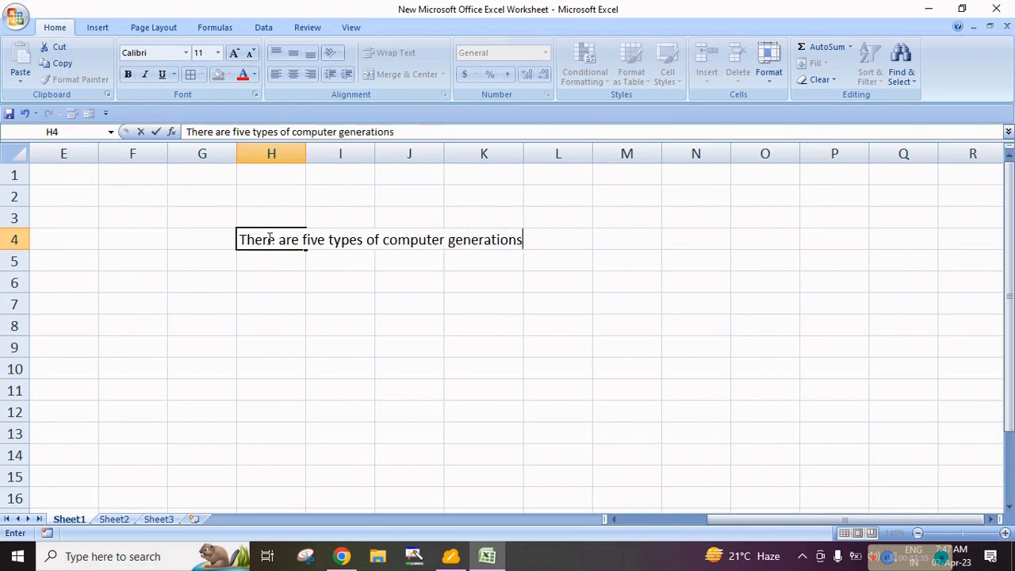
key(Return)
click(269, 239)
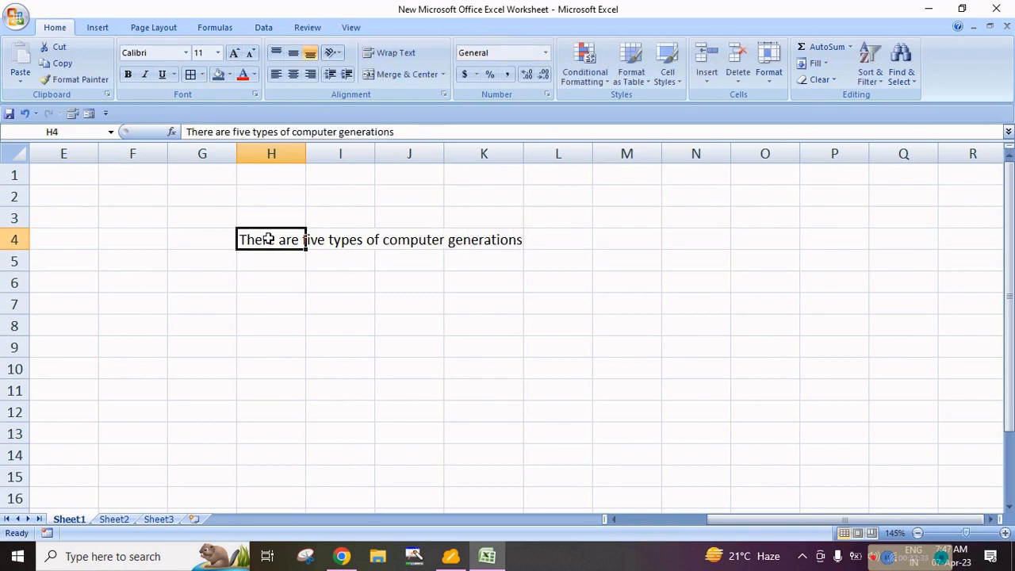
key(F2)
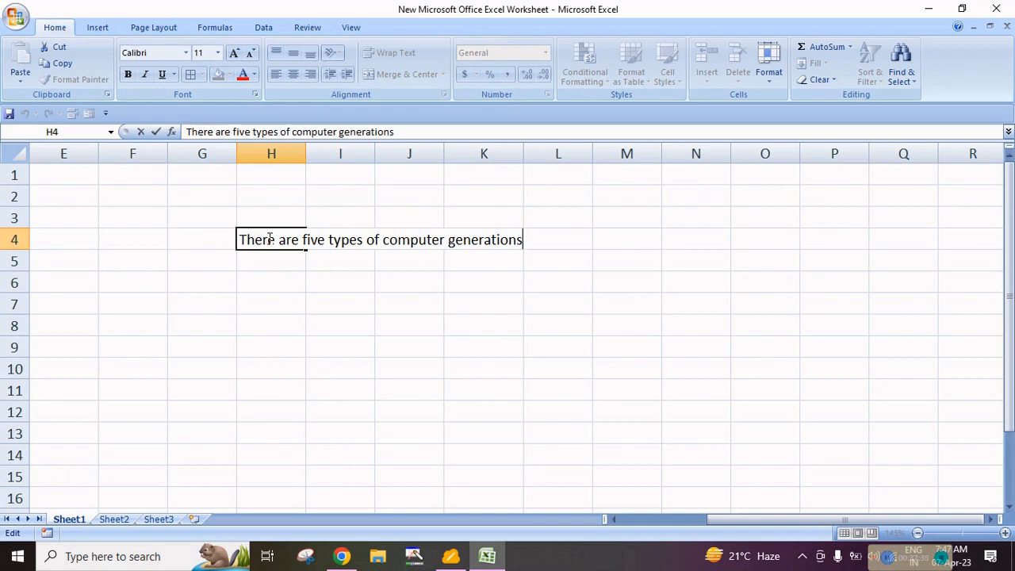
text(.)
key(Return)
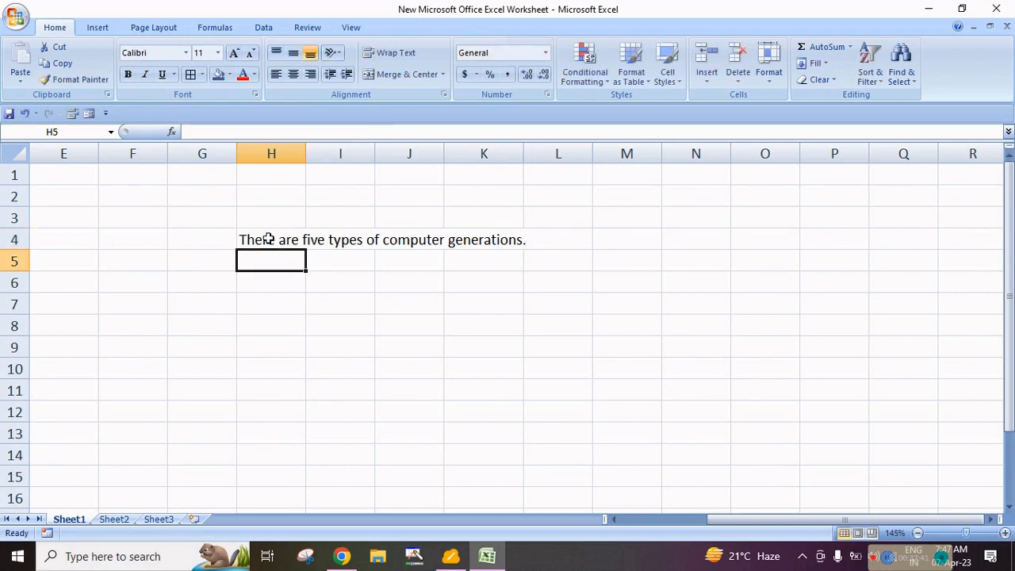
Enter the sentence "It is very useful." in cell H5.
text(It is)
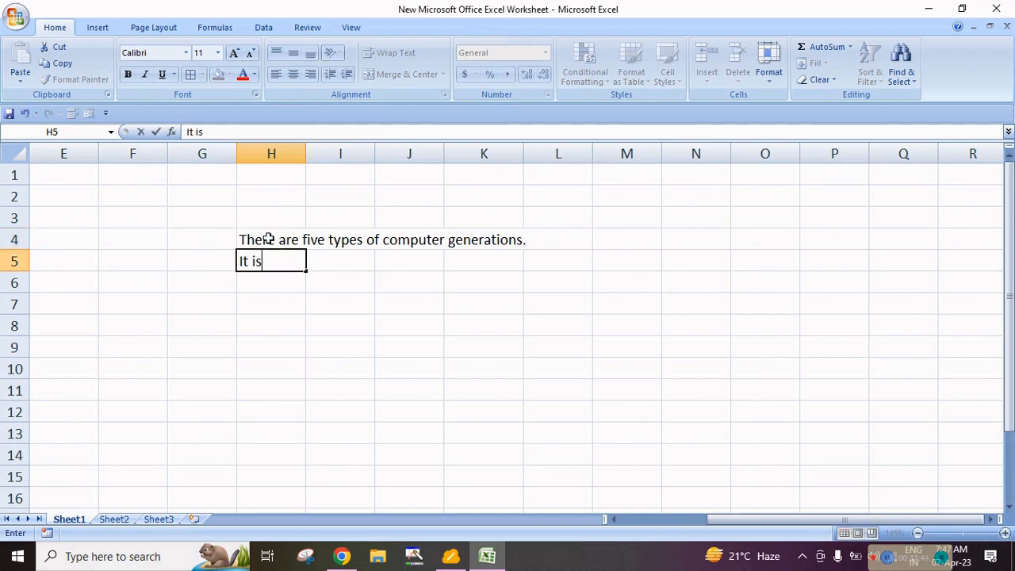
text( very useful)
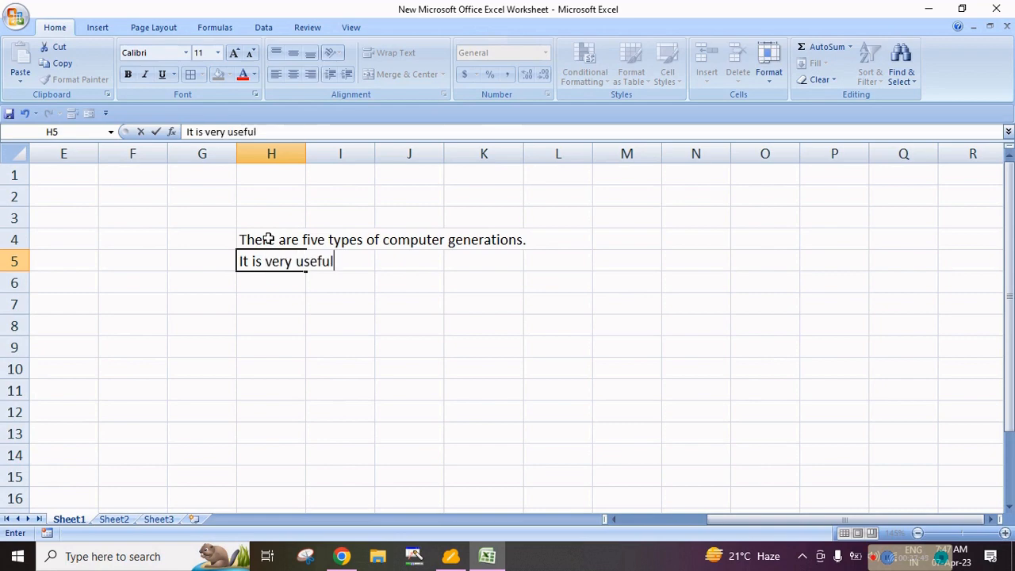
text(.)
key(Return)
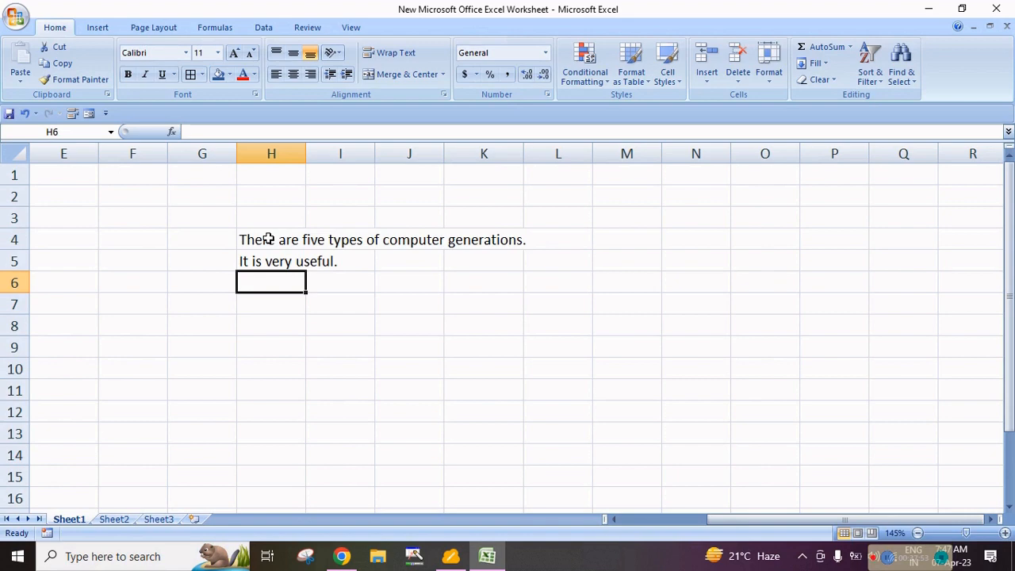
Widen column H until it has room for the H4 and H5 sentences side by side on one line.
click(269, 239)
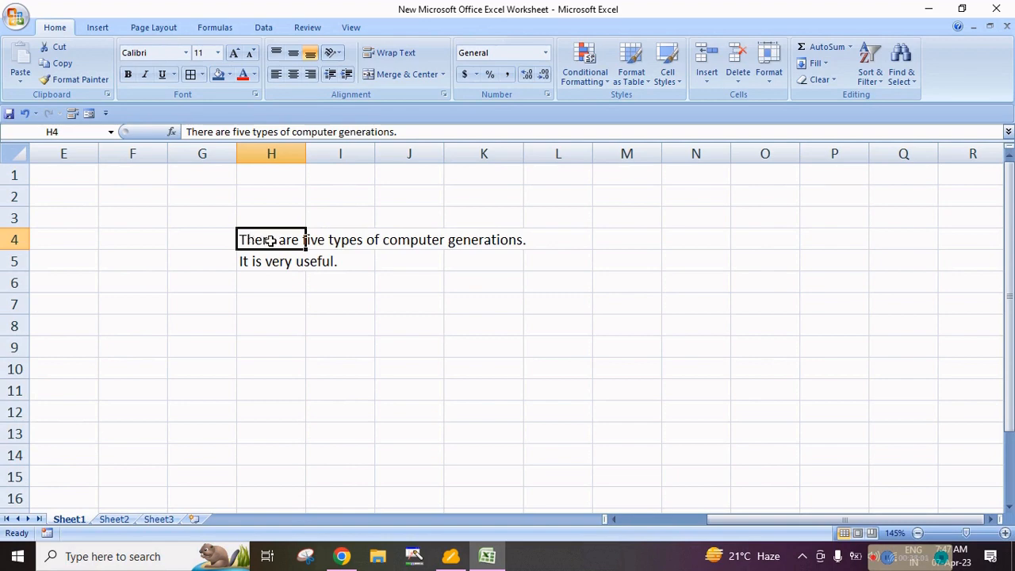
click(266, 264)
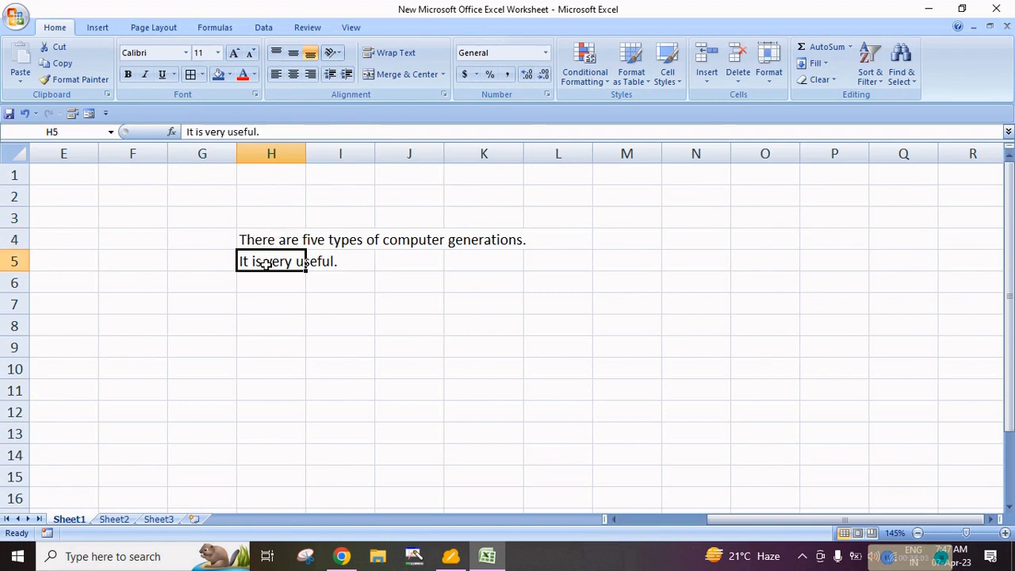
key(Down)
key(Down)
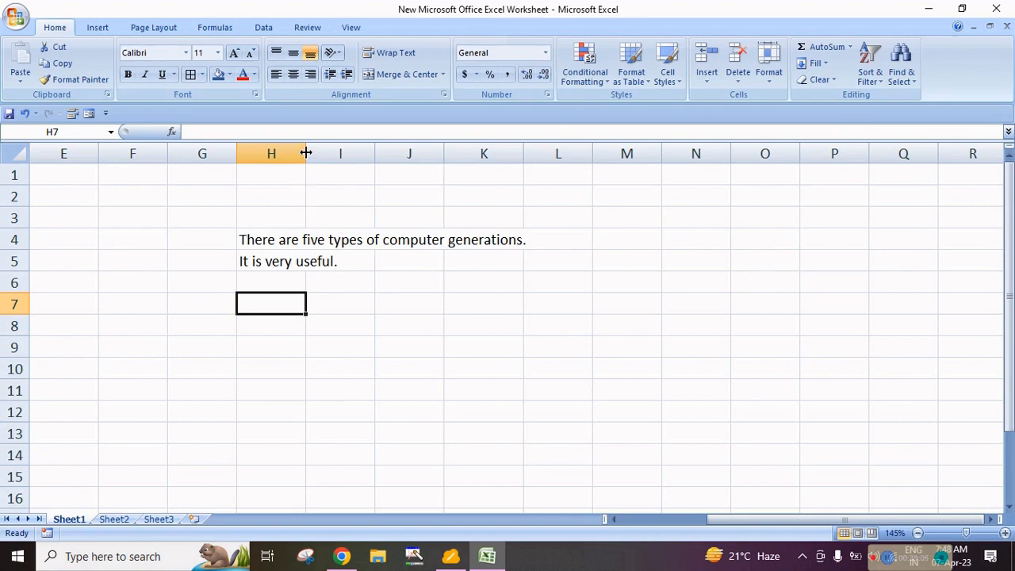
drag(306, 153, 742, 150)
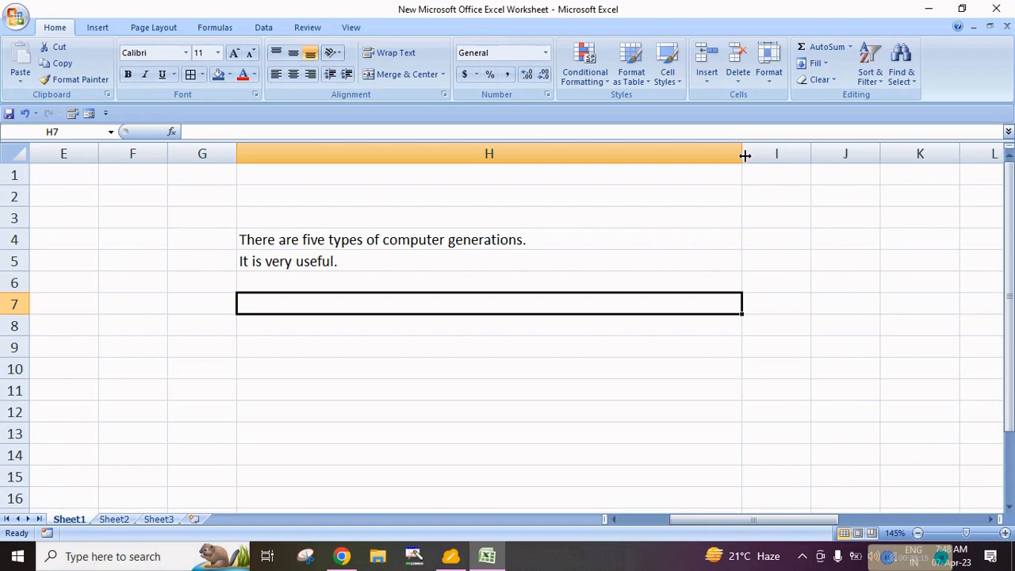
drag(744, 155, 801, 155)
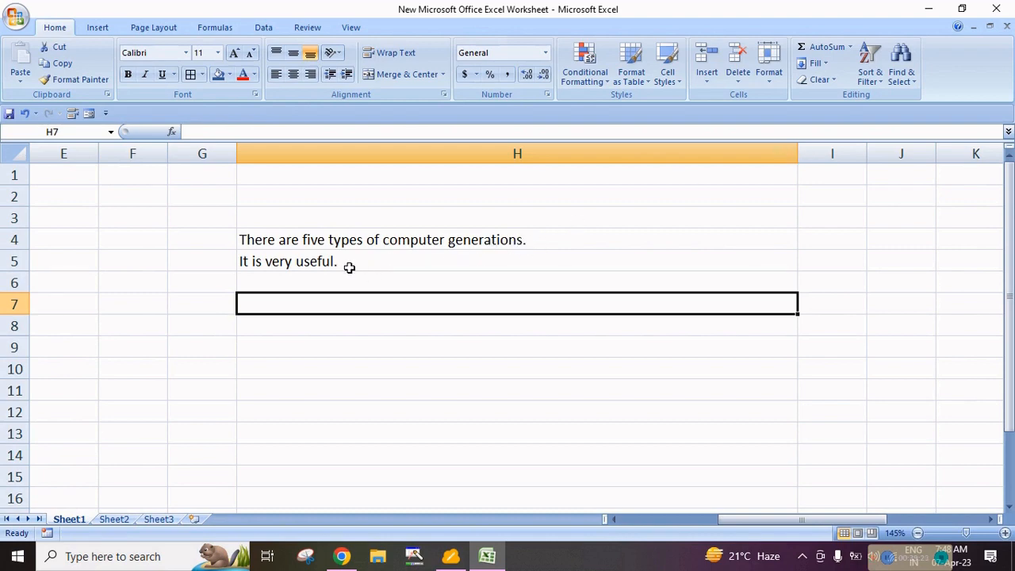
Merge the sentences in H4:H5 into one line in H4 with Fill Justify.
drag(352, 240, 352, 252)
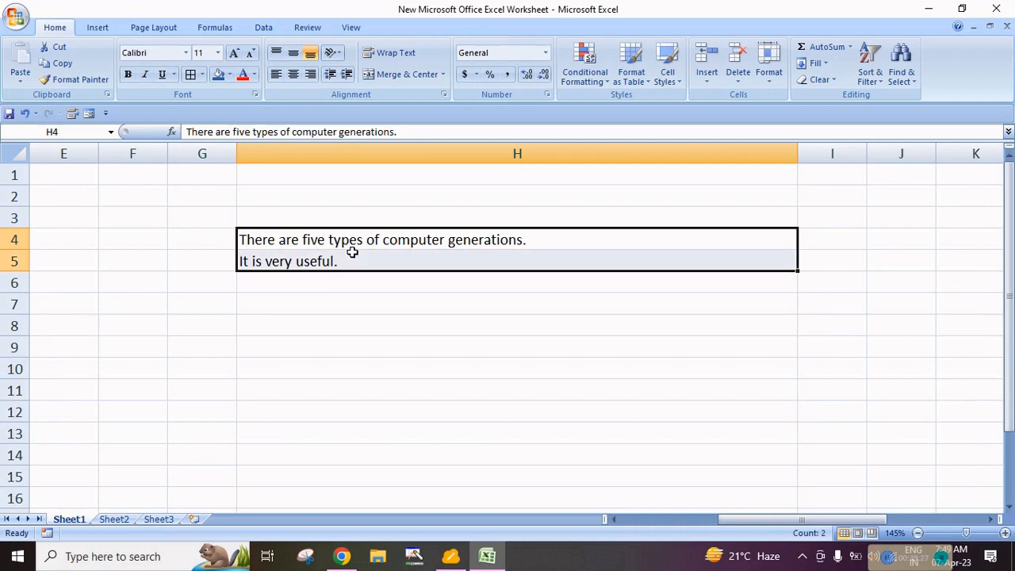
click(821, 63)
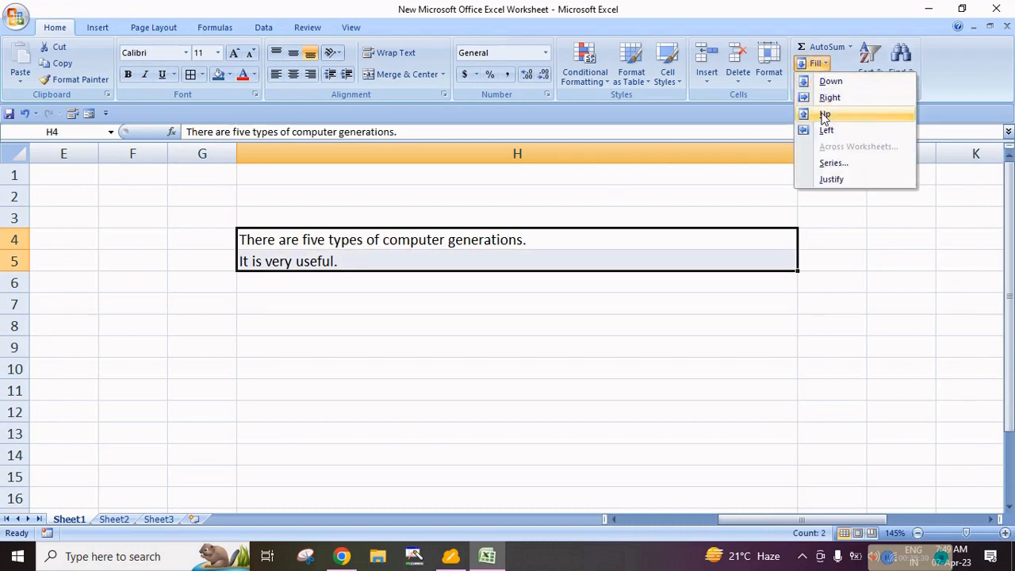
click(827, 180)
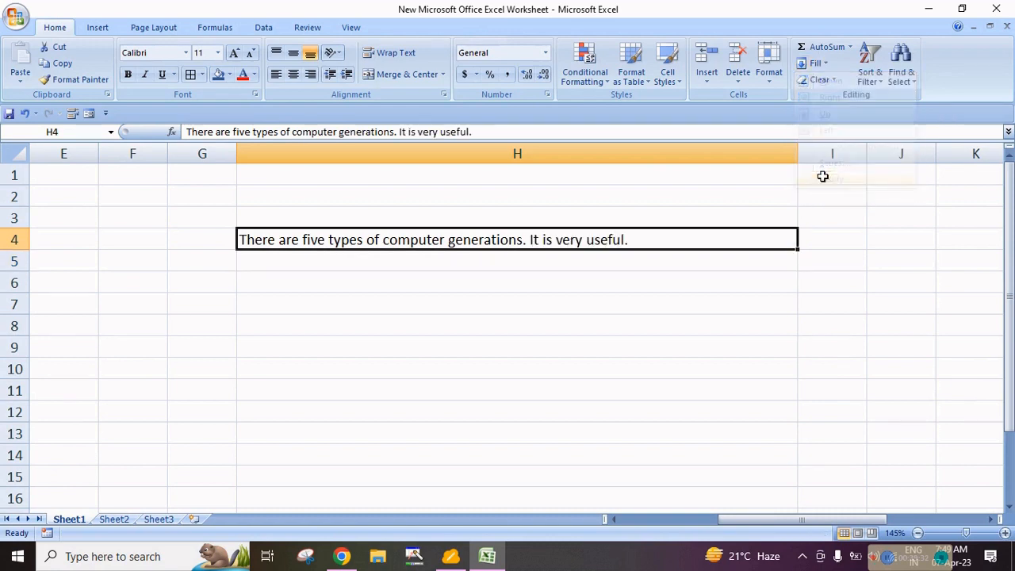